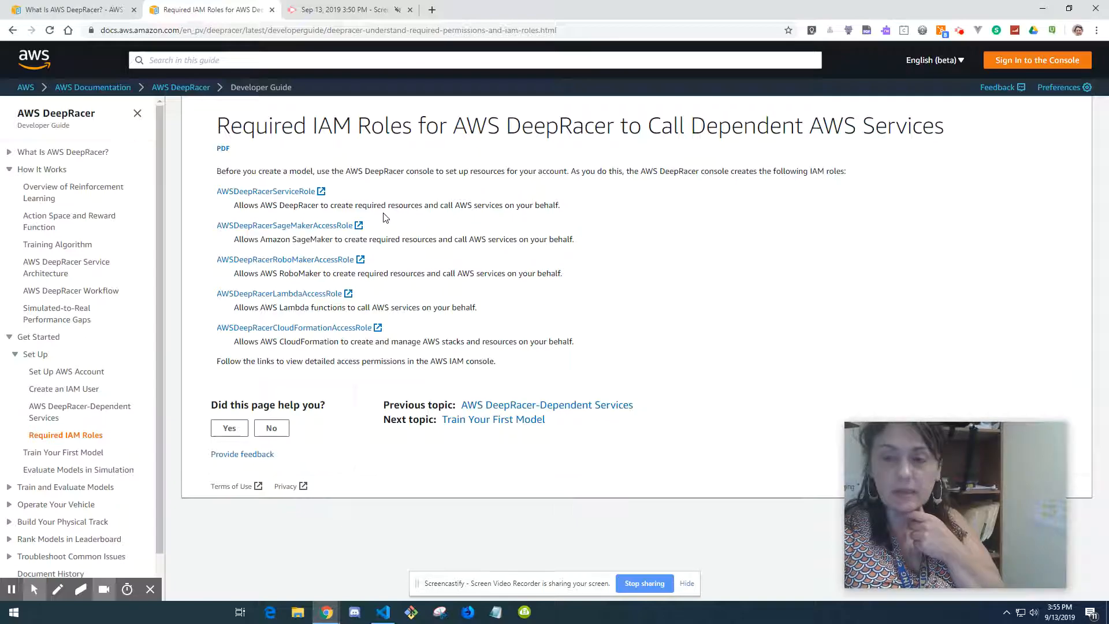
- Switch to the AWW whiteboard window at full size and dismiss the notice about saving the board
{"action": "double_click", "coordinate": [336, 128]}
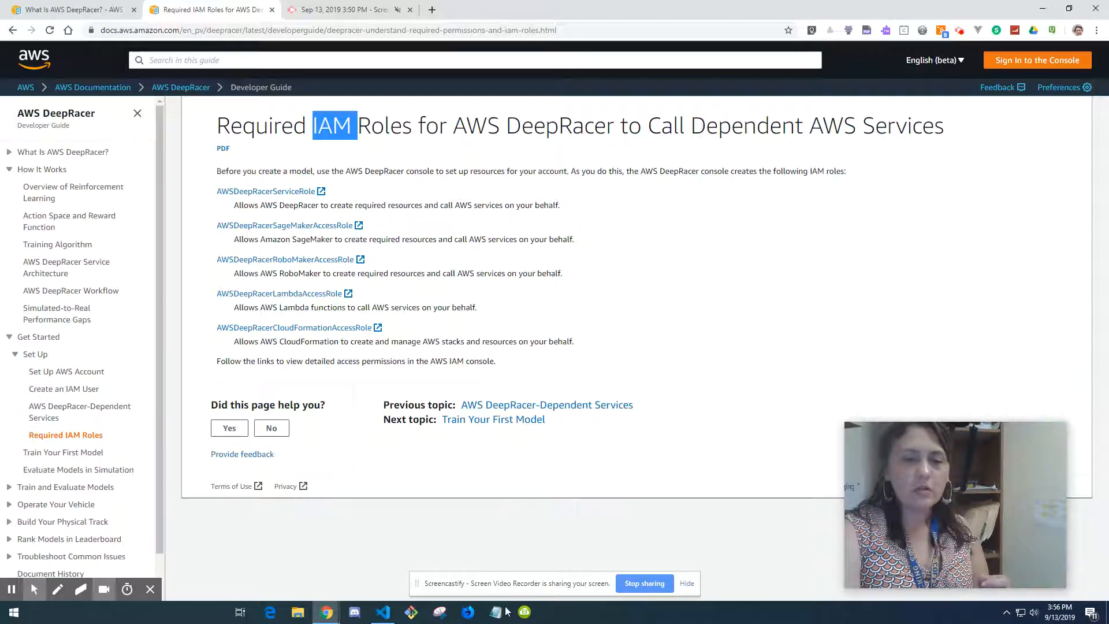
{"action": "mouse_move", "coordinate": [327, 611]}
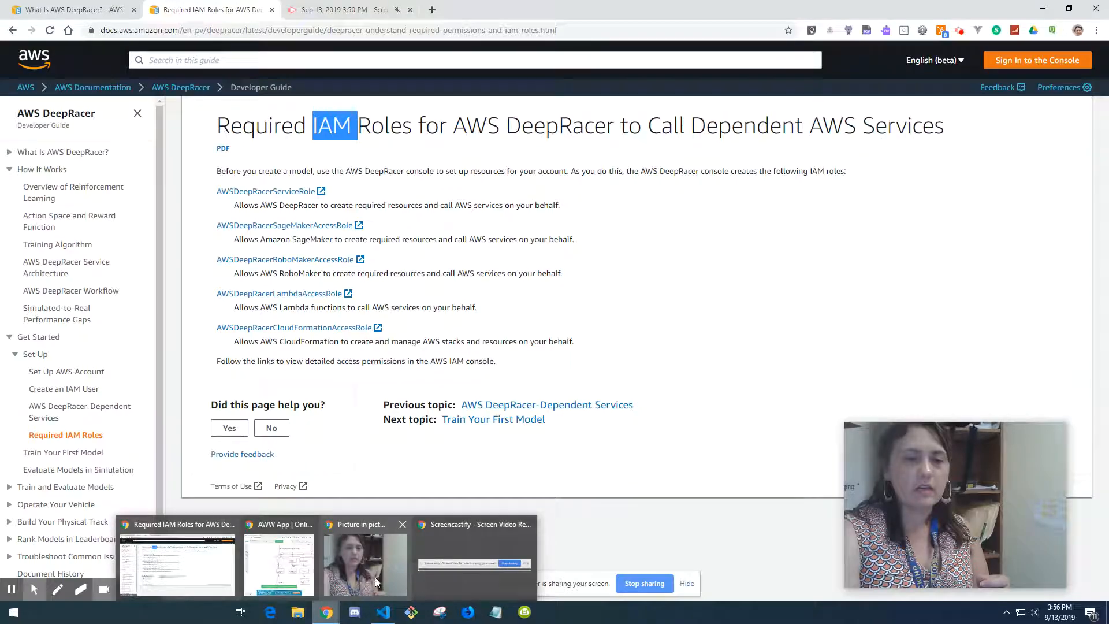
{"action": "left_click", "coordinate": [276, 575]}
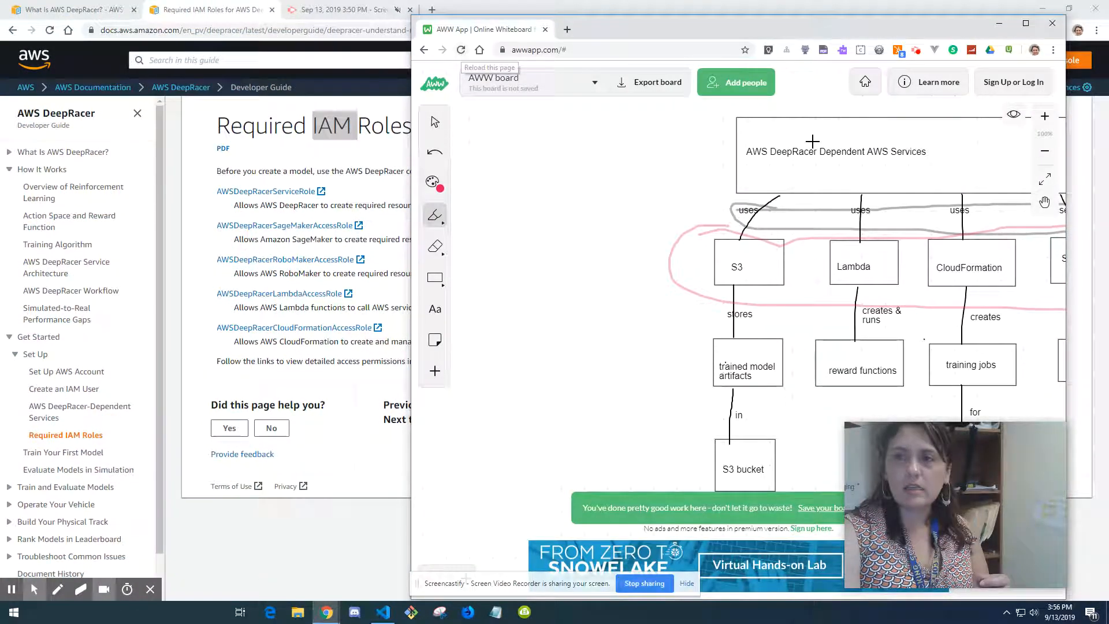
{"action": "left_click", "coordinate": [1026, 24]}
{"action": "left_click_drag", "start_coordinate": [984, 462], "coordinate": [981, 565]}
{"action": "left_click", "coordinate": [875, 290]}
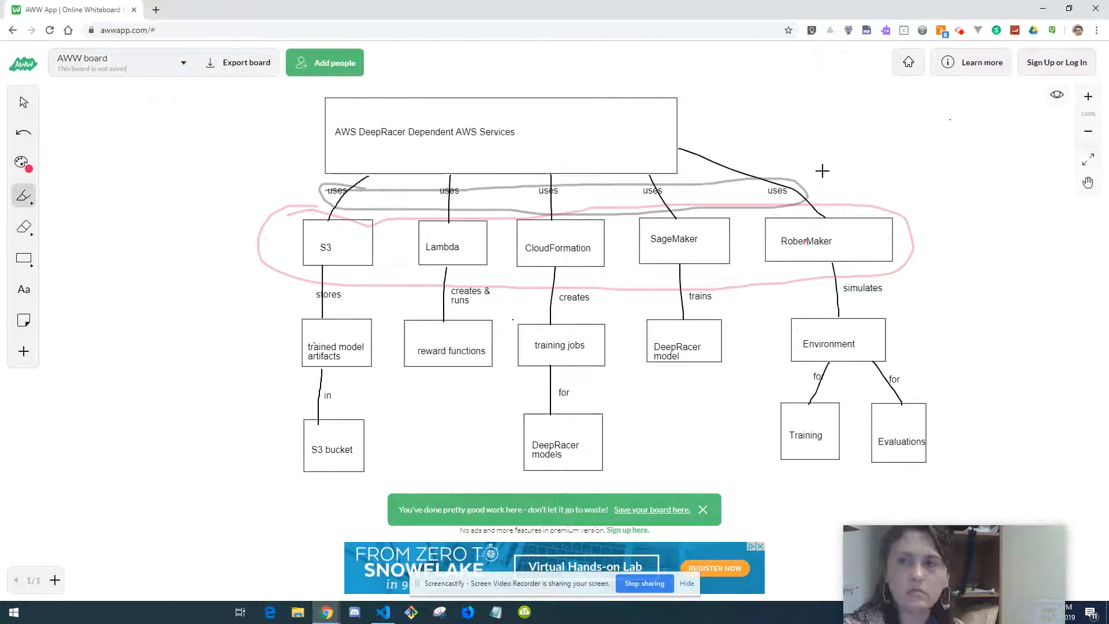
{"action": "left_click", "coordinate": [704, 510]}
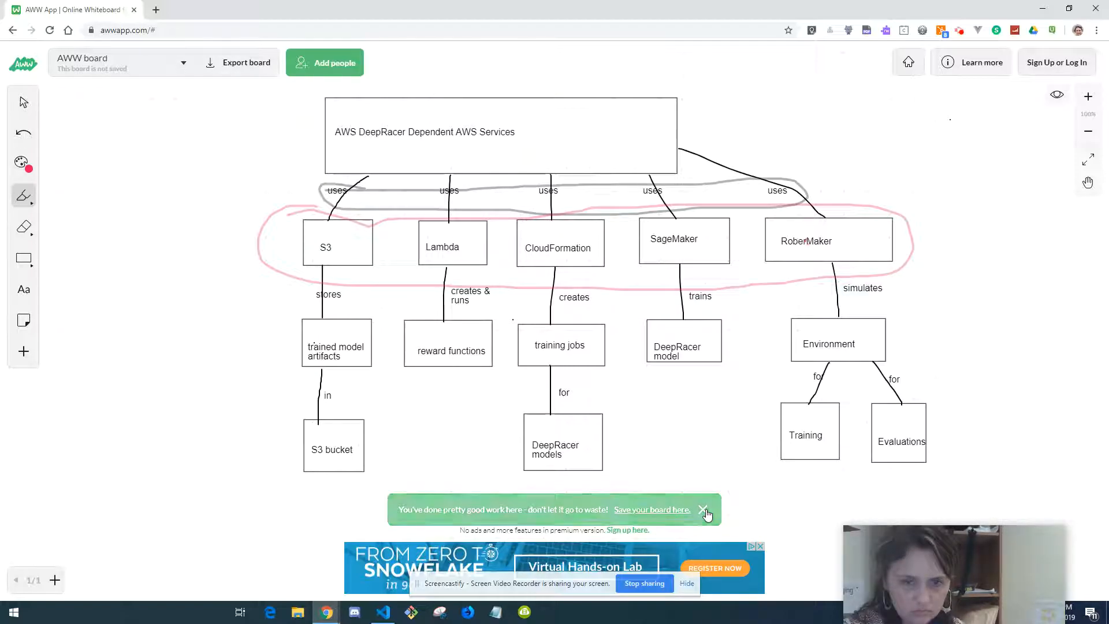
- Delete the existing DeepRacer dependent services board and start drawing on a blank board
{"action": "scroll", "coordinate": [705, 510], "scroll_direction": "down", "scroll_amount": 3}
{"action": "scroll", "coordinate": [706, 510], "scroll_direction": "up", "scroll_amount": 4}
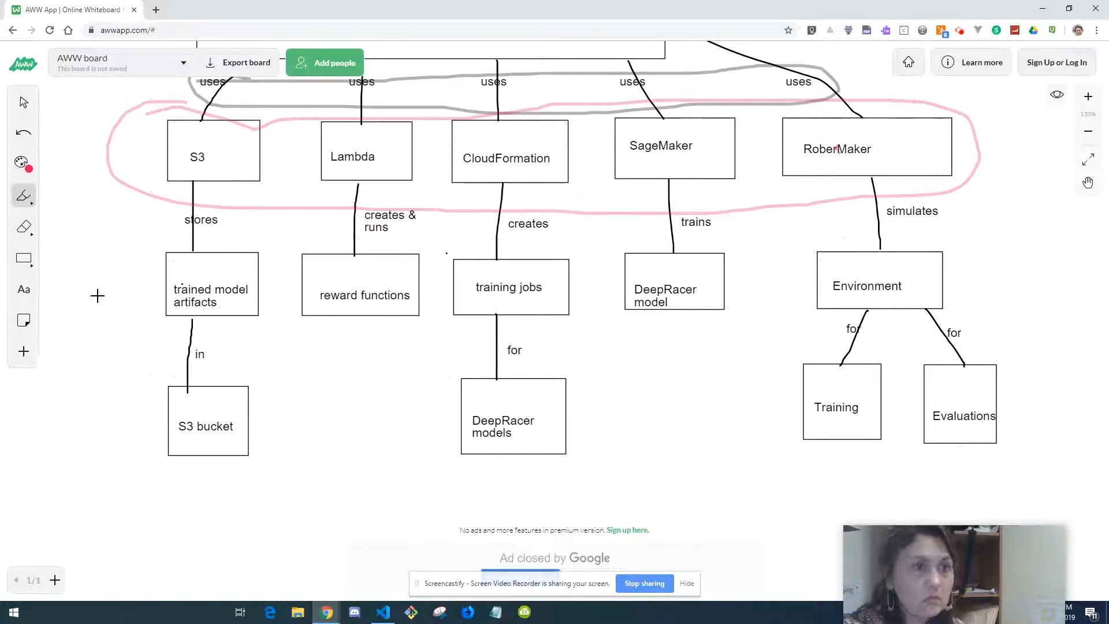
{"action": "scroll", "coordinate": [99, 292], "scroll_direction": "up", "scroll_amount": 1}
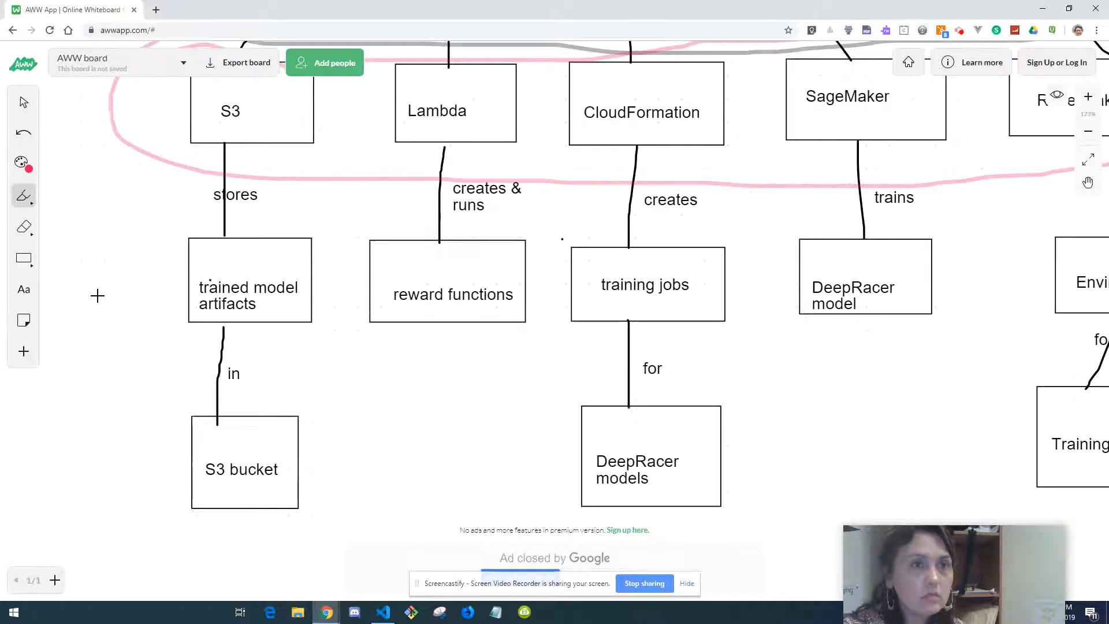
{"action": "left_click", "coordinate": [184, 62]}
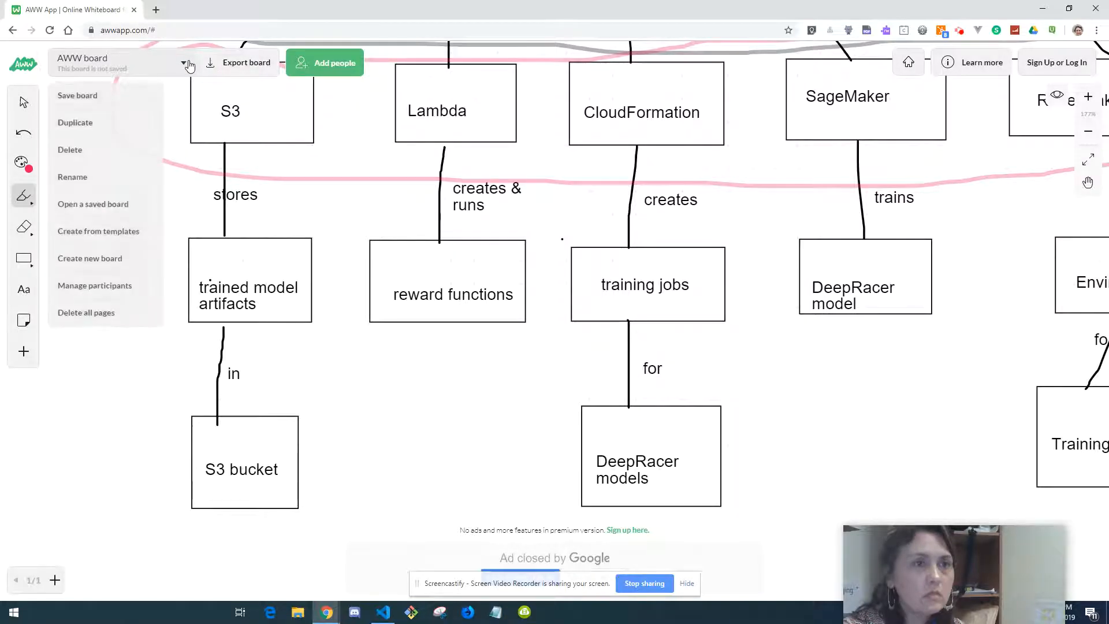
{"action": "left_click", "coordinate": [70, 150]}
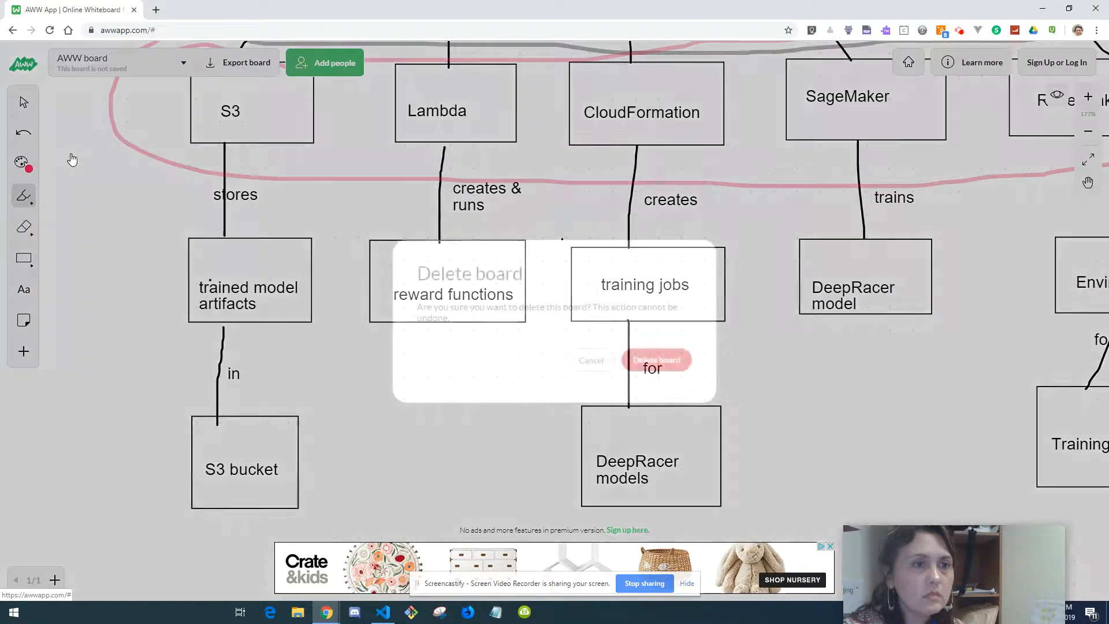
{"action": "left_click", "coordinate": [654, 363]}
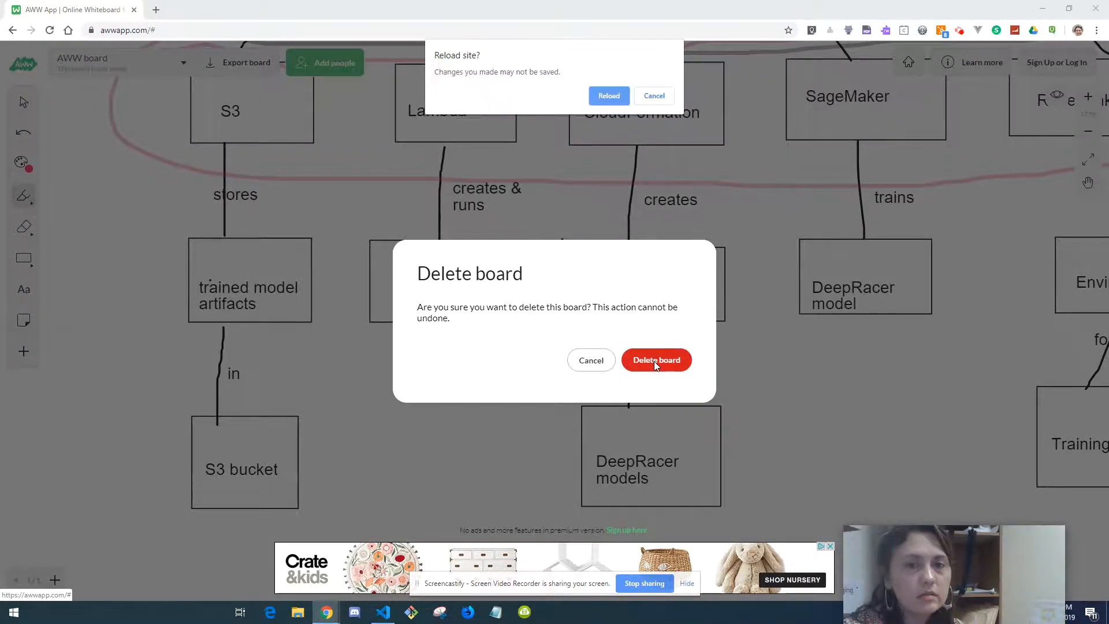
{"action": "left_click", "coordinate": [604, 96]}
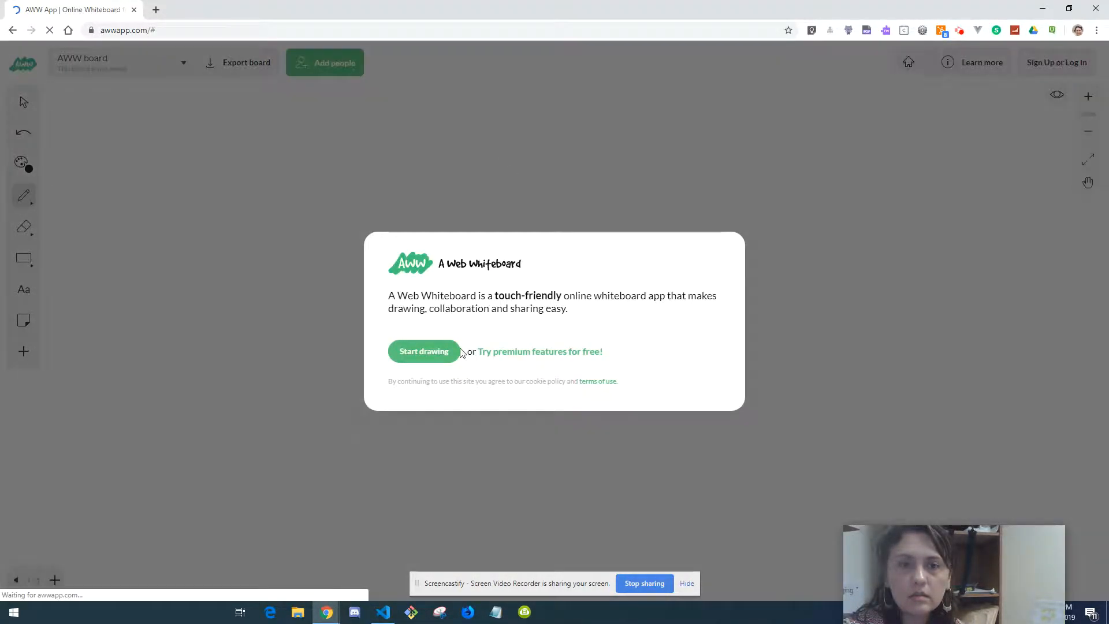
{"action": "left_click", "coordinate": [439, 358]}
{"action": "left_click_drag", "start_coordinate": [947, 548], "coordinate": [984, 421]}
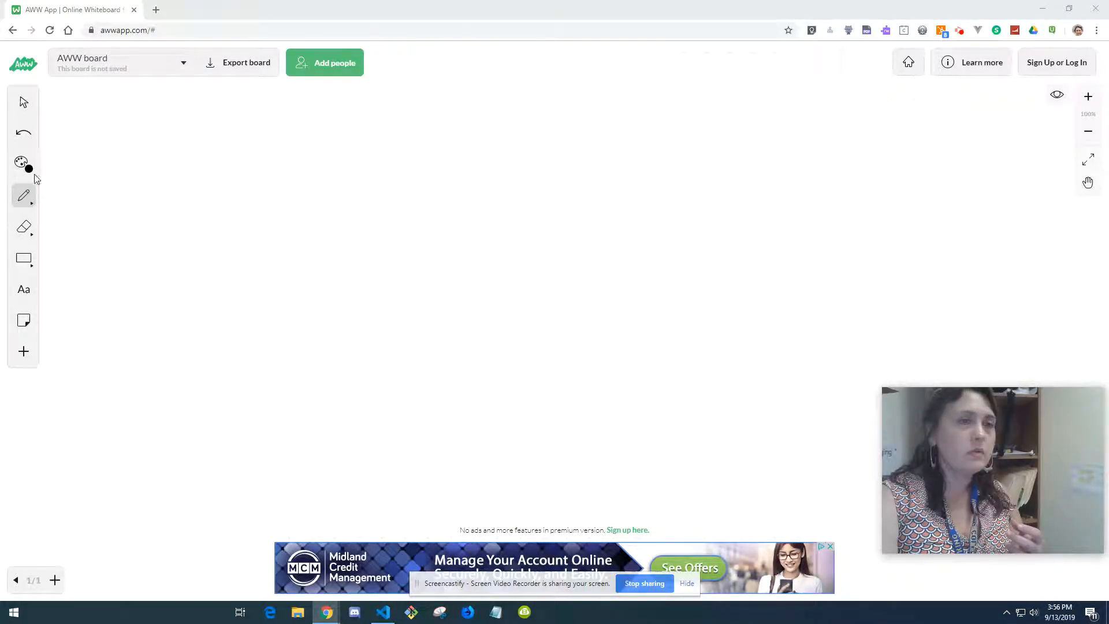
- Draw a wide rectangle across the top of the board and label it "IAM Roles for the AWS DeepRacer"
{"action": "left_click", "coordinate": [26, 257]}
{"action": "left_click_drag", "start_coordinate": [194, 109], "coordinate": [833, 174]}
{"action": "left_click", "coordinate": [24, 291]}
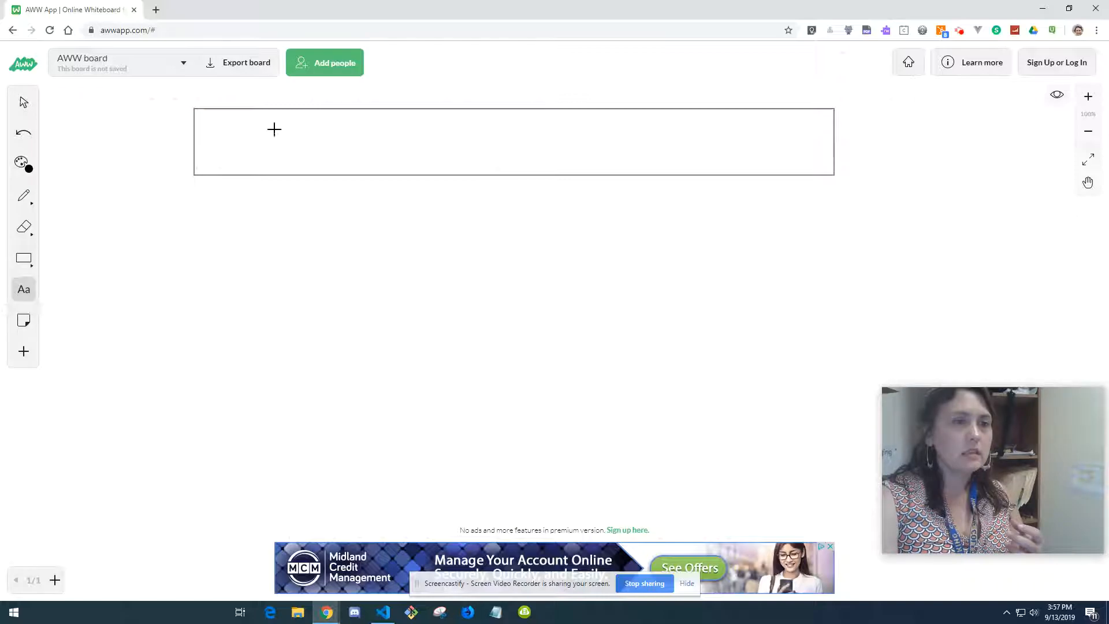
{"action": "left_click", "coordinate": [231, 141]}
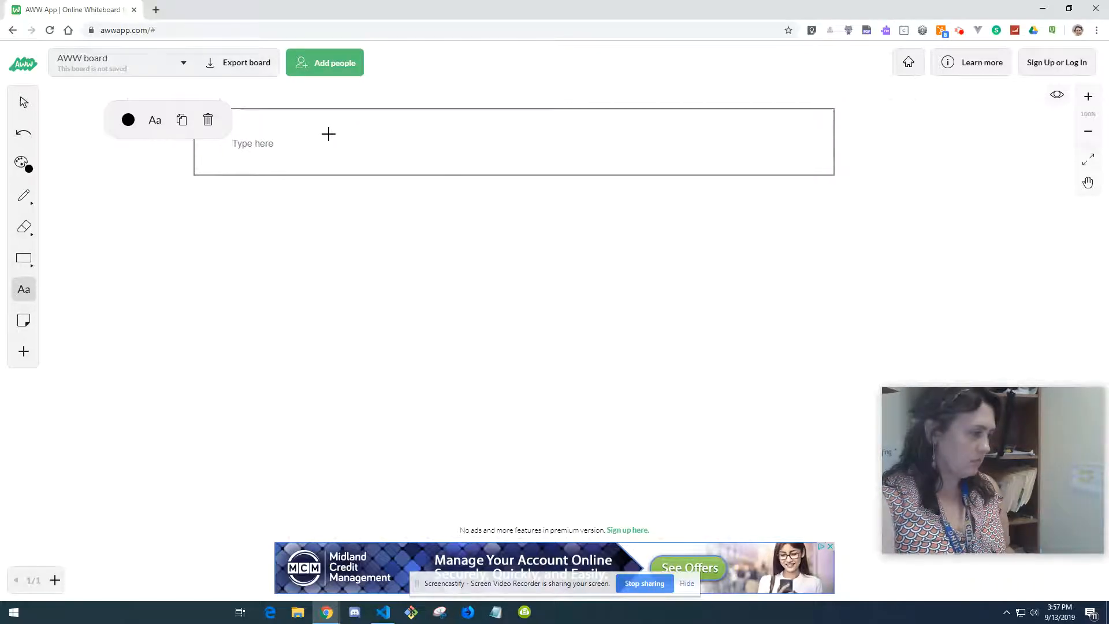
{"action": "type", "text": "I"}
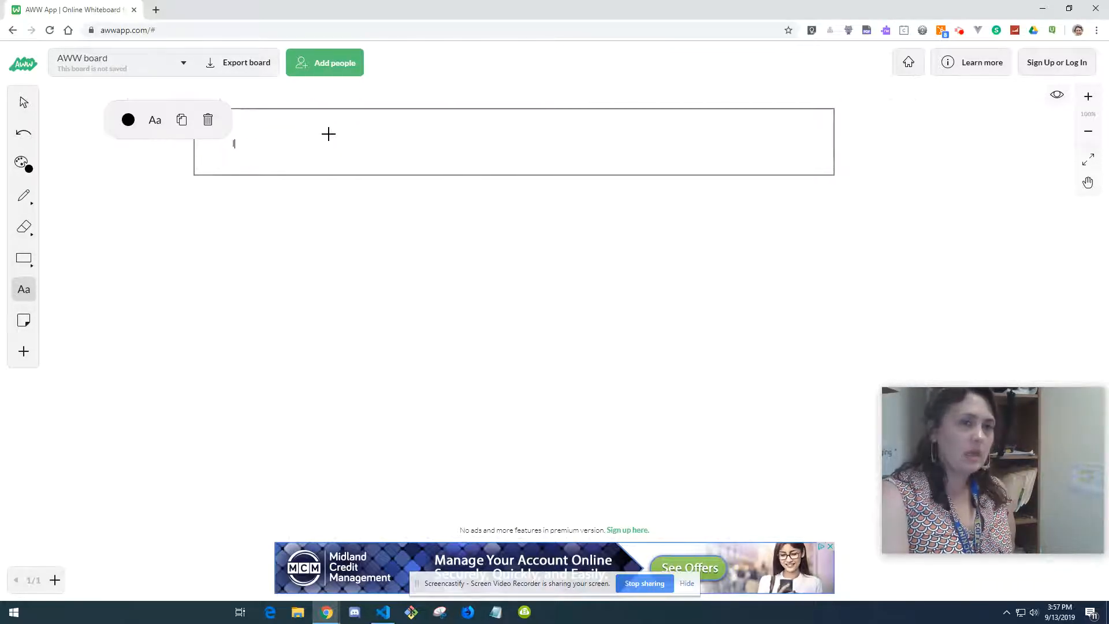
{"action": "type", "text": "AM Roles for"}
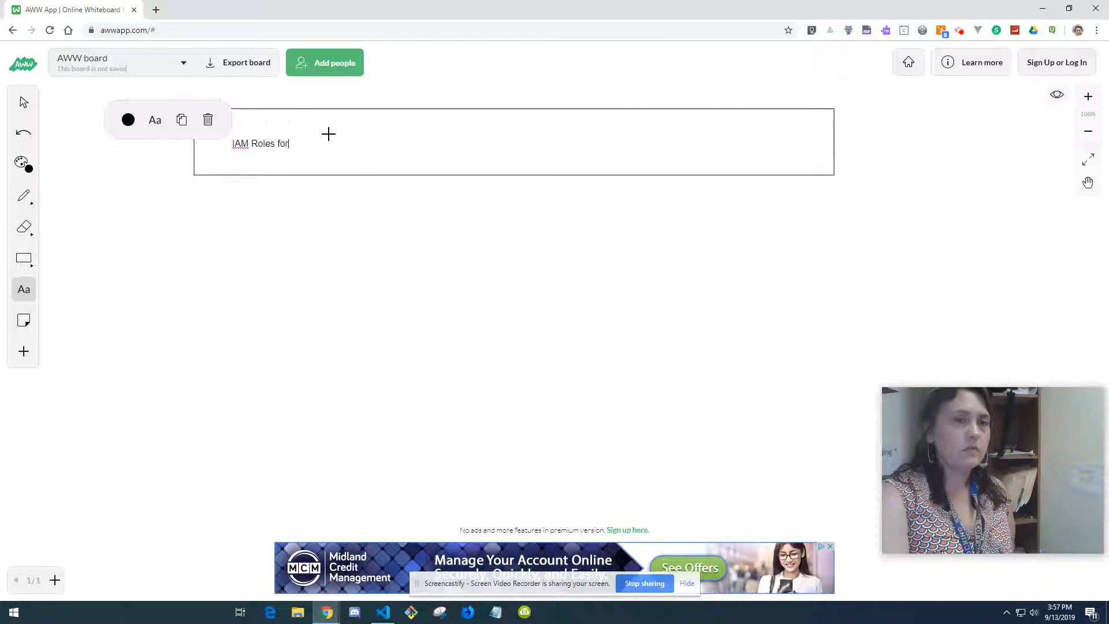
{"action": "type", "text": " the AWS DeepRacer"}
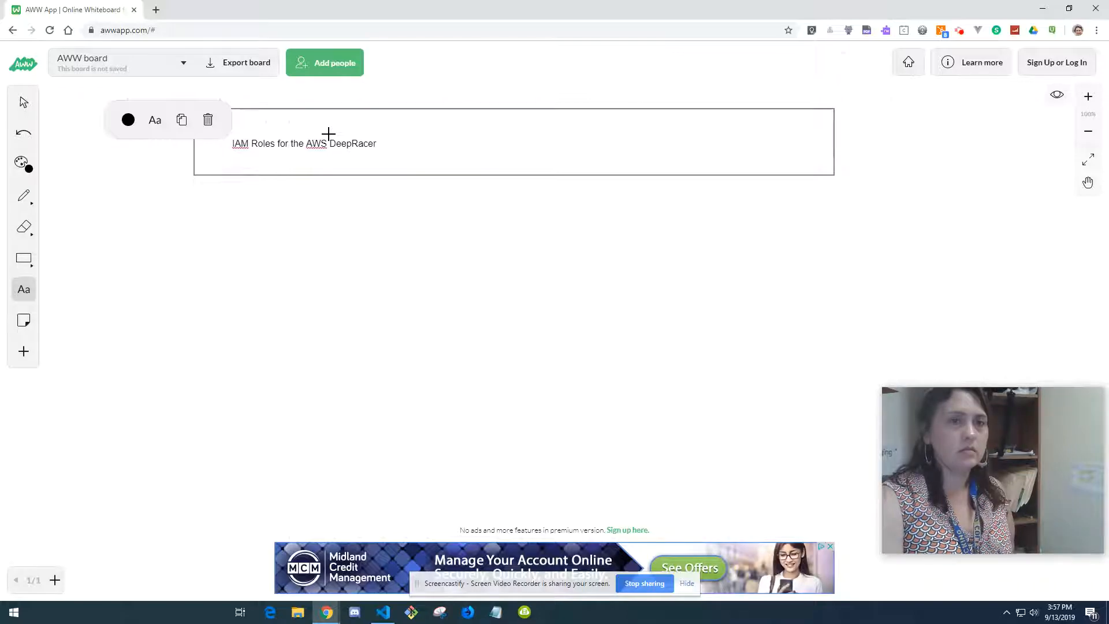
{"action": "triple_click", "coordinate": [329, 141]}
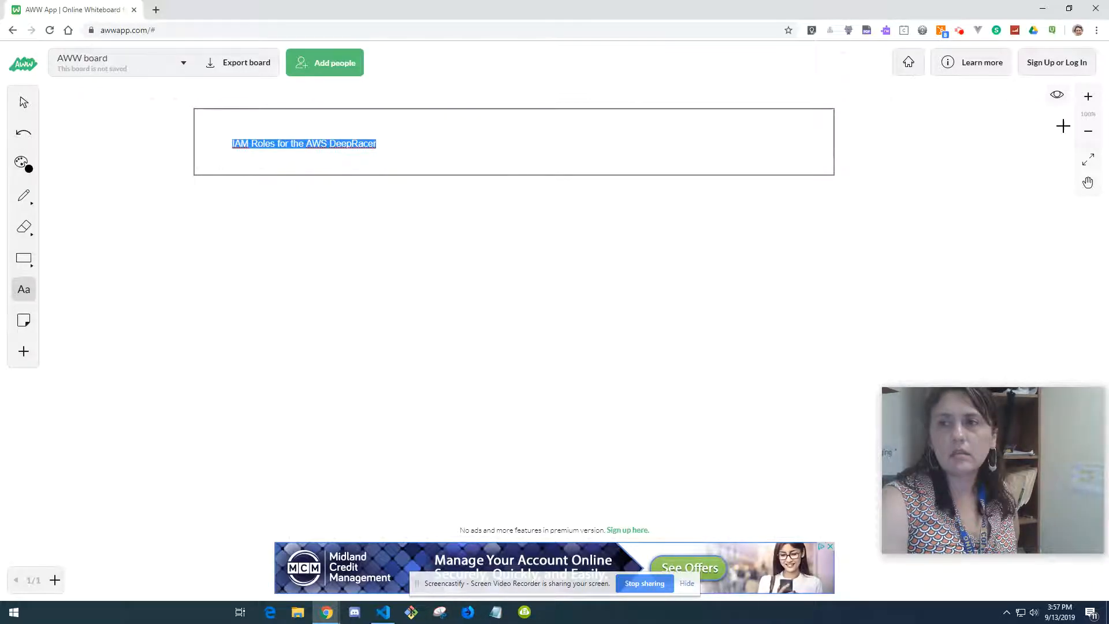
{"action": "left_click", "coordinate": [1088, 99]}
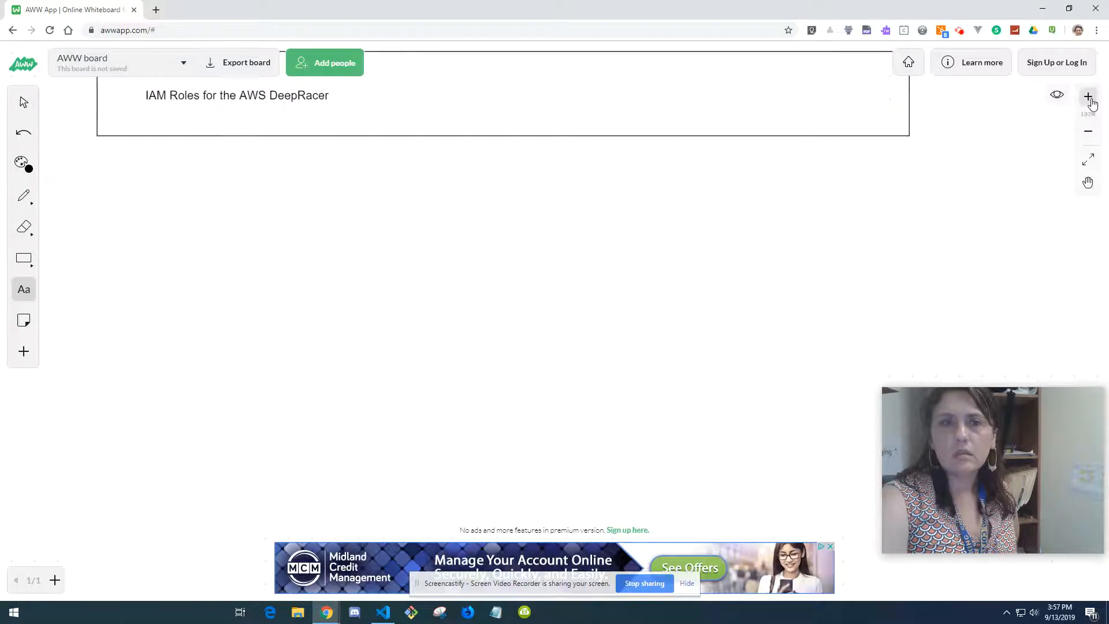
{"action": "left_click", "coordinate": [1085, 134]}
{"action": "left_click", "coordinate": [334, 144]}
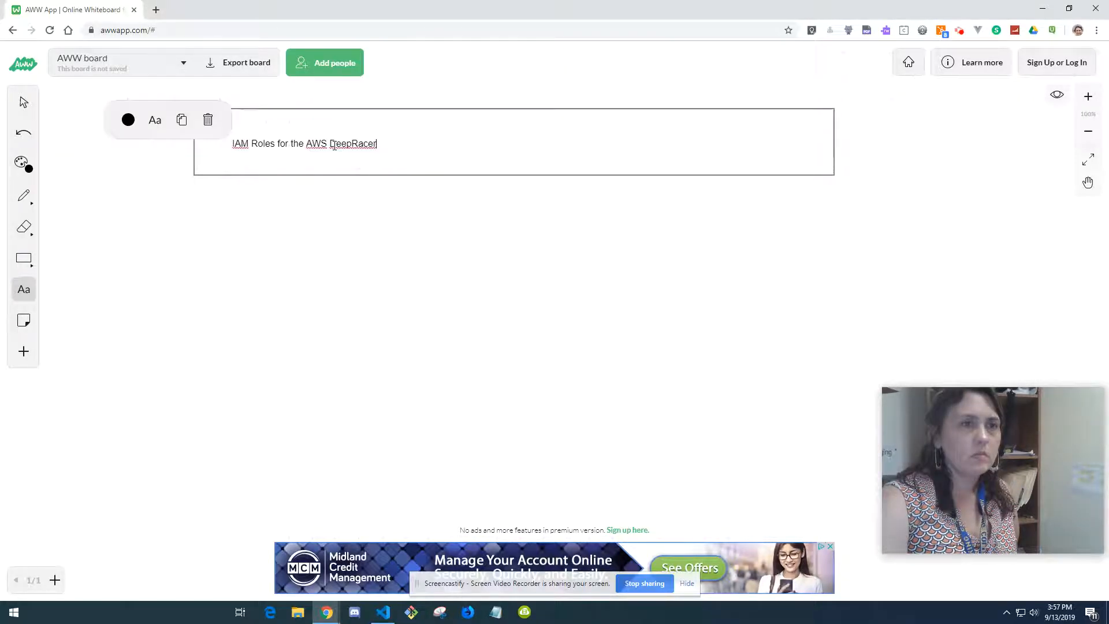
{"action": "left_click", "coordinate": [407, 149]}
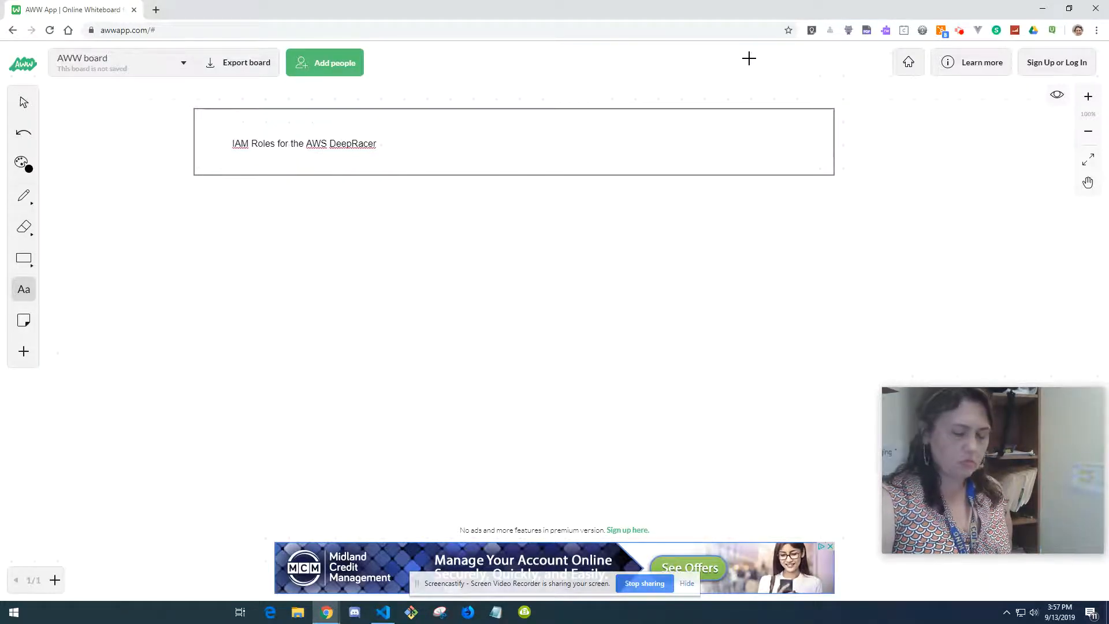
- Arrange the AWS DeepRacer IAM roles documentation and the whiteboard side by side, with the documentation first
{"action": "key", "text": "super+Right"}
{"action": "left_click", "coordinate": [300, 551]}
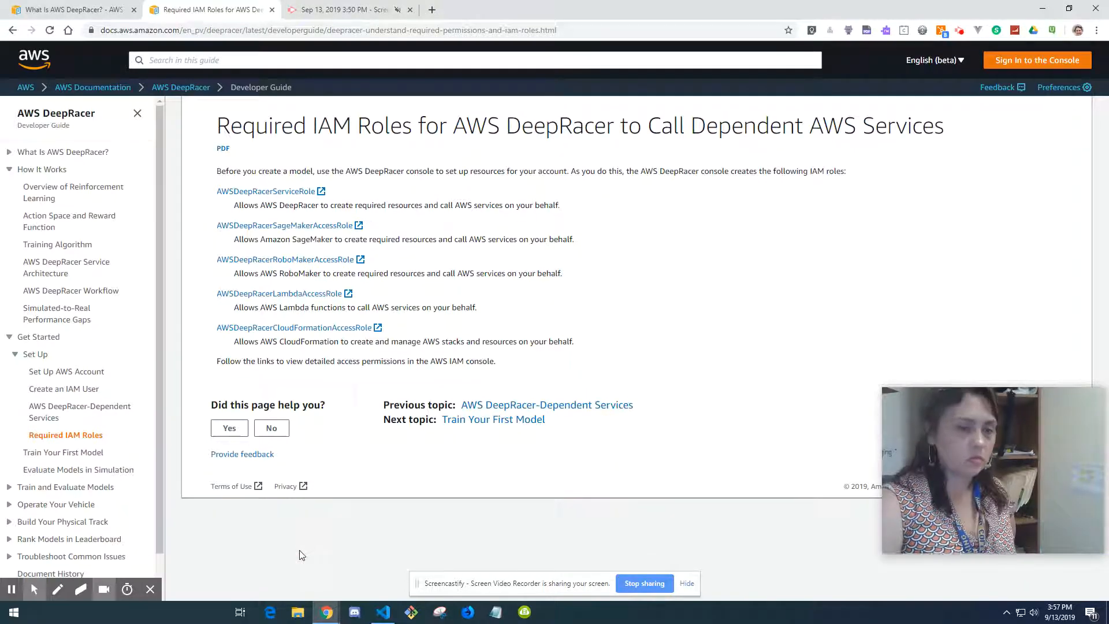
{"action": "key", "text": "super+Left"}
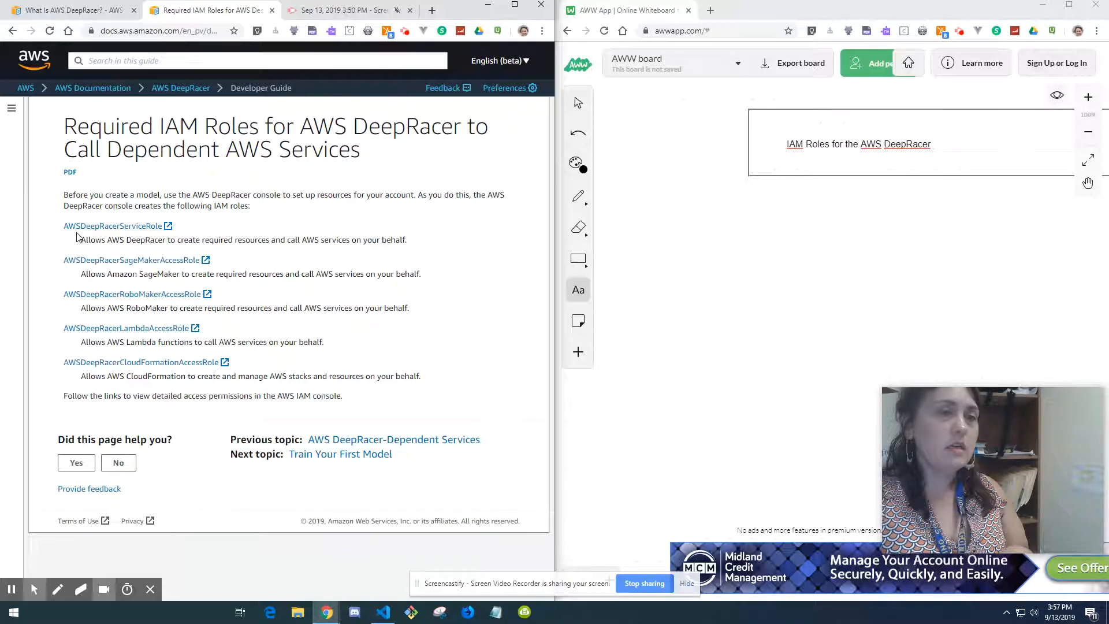
- Draw a smaller rectangle below and to the left of the heading box and label it "AWSDeepRacerServiceRole"
{"action": "left_click", "coordinate": [574, 261]}
{"action": "mouse_move", "coordinate": [663, 222]}
{"action": "left_mouse_down"}
{"action": "mouse_move", "coordinate": [792, 260]}
{"action": "mouse_move", "coordinate": [781, 278]}
{"action": "left_mouse_up"}
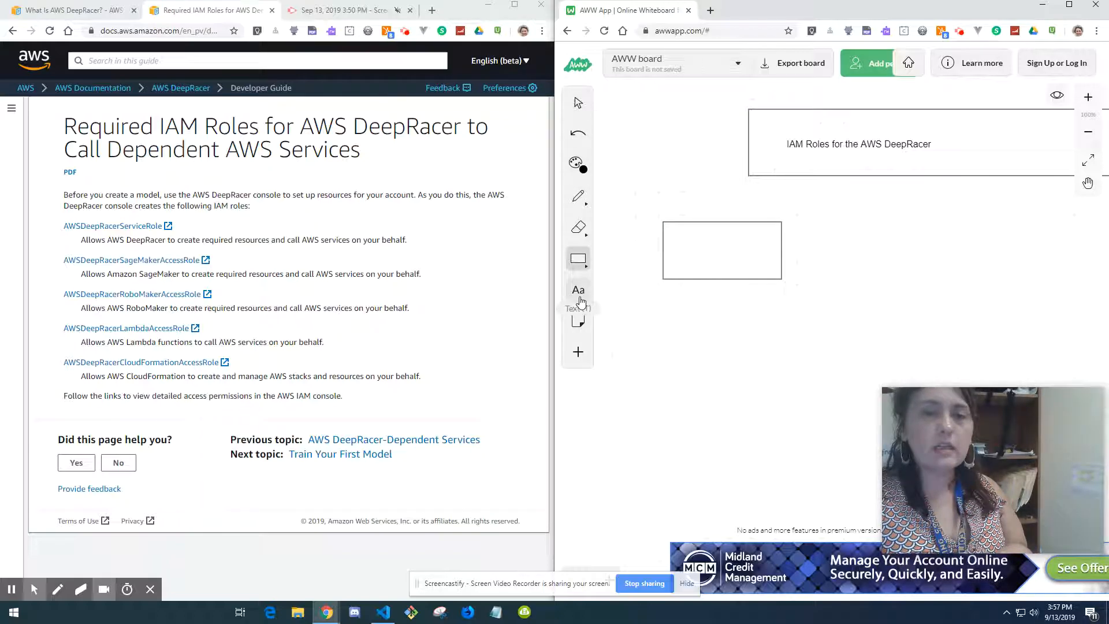
{"action": "left_click", "coordinate": [578, 291]}
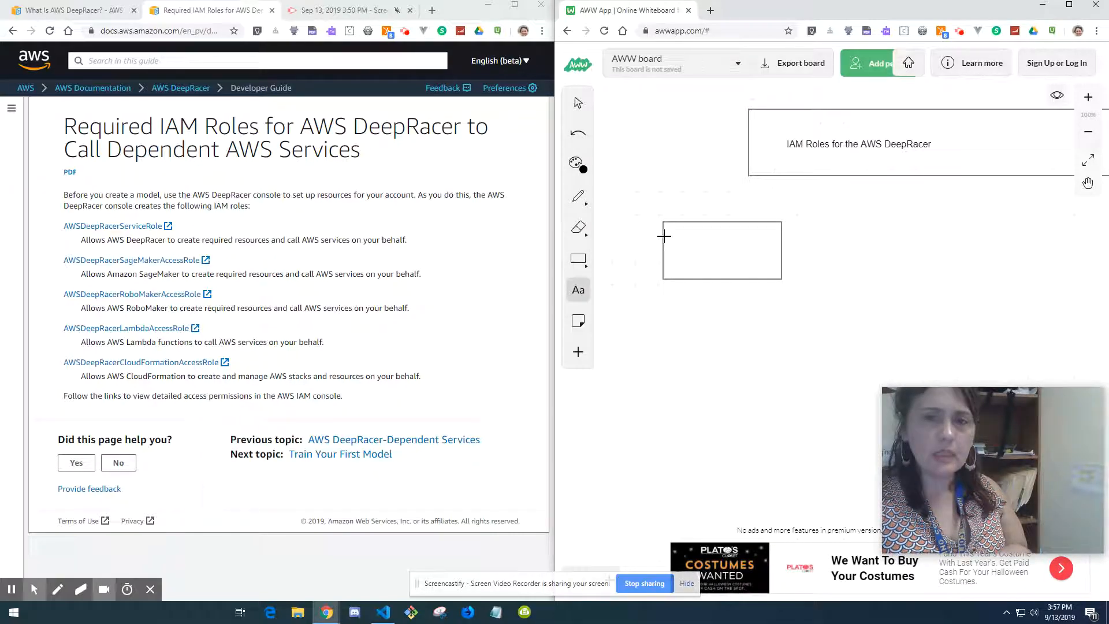
{"action": "left_click", "coordinate": [668, 238]}
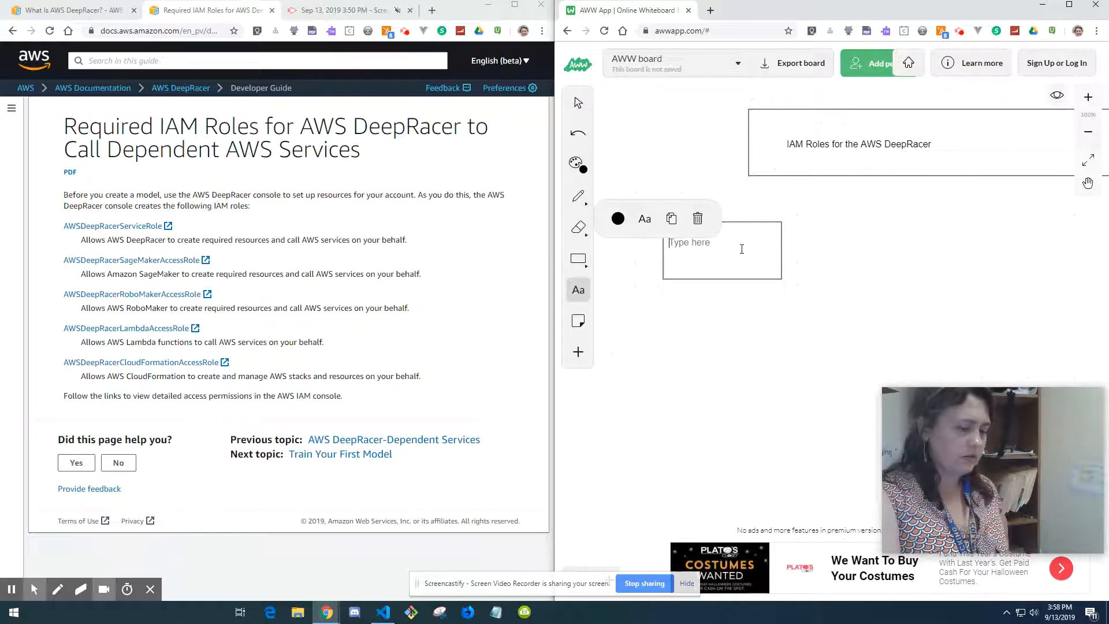
{"action": "type", "text": "AWSDeepRacerServiceRole"}
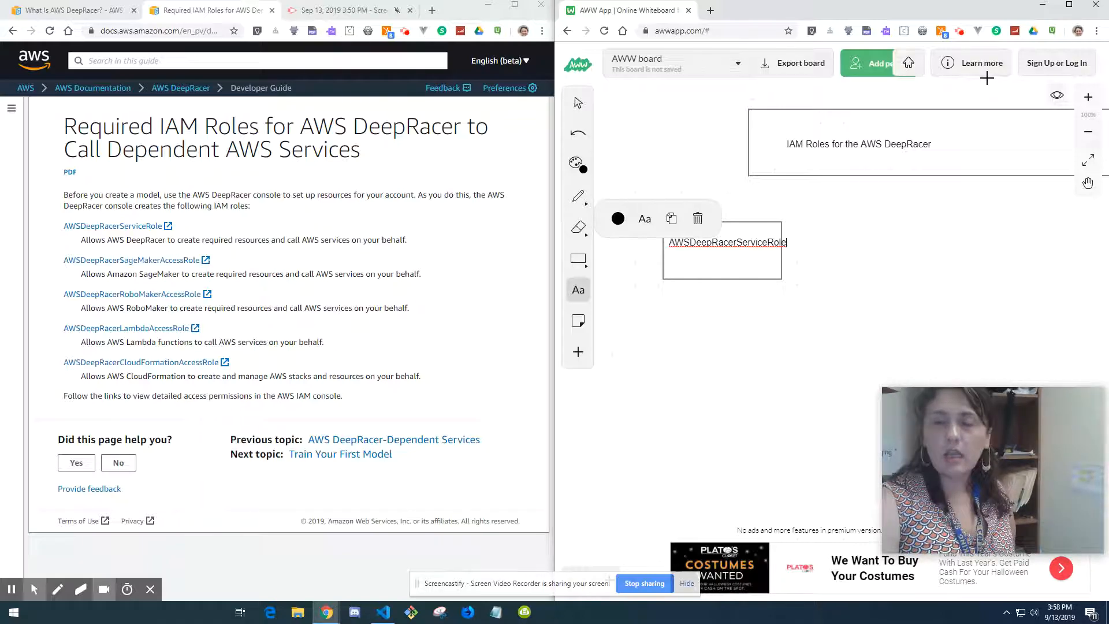
{"action": "left_click", "coordinate": [744, 241]}
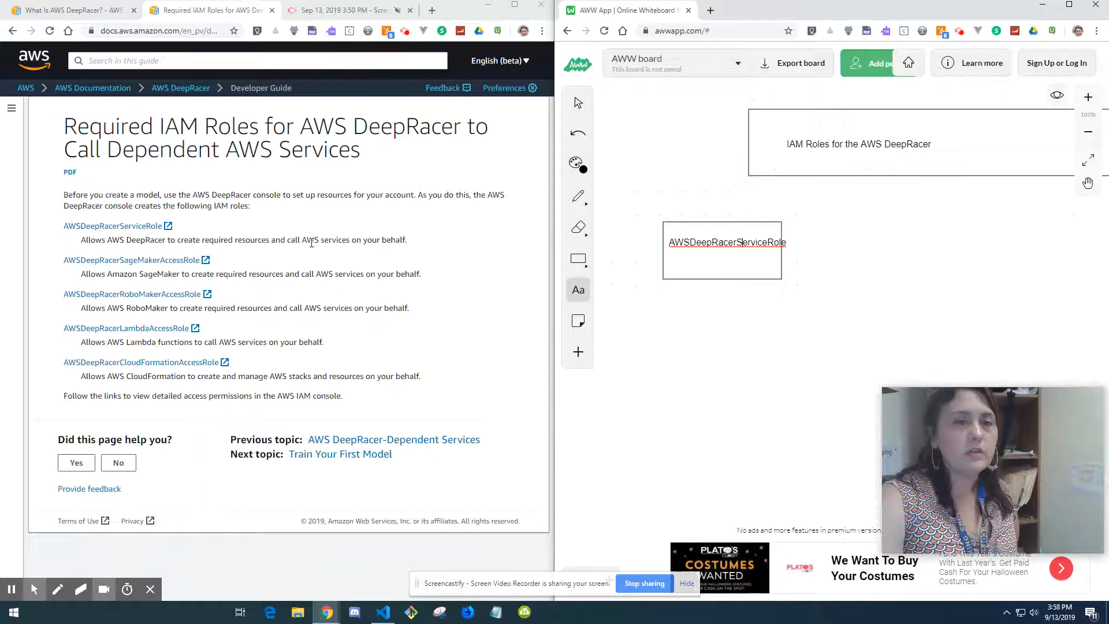
- Examine the documentation's descriptions of what the service, SageMaker, RoboMaker and Lambda roles allow
{"action": "left_click_drag", "start_coordinate": [306, 240], "coordinate": [408, 241]}
{"action": "left_click_drag", "start_coordinate": [315, 273], "coordinate": [420, 274]}
{"action": "left_click_drag", "start_coordinate": [304, 308], "coordinate": [411, 311]}
{"action": "left_click_drag", "start_coordinate": [222, 342], "coordinate": [354, 355]}
{"action": "left_click", "coordinate": [367, 399]}
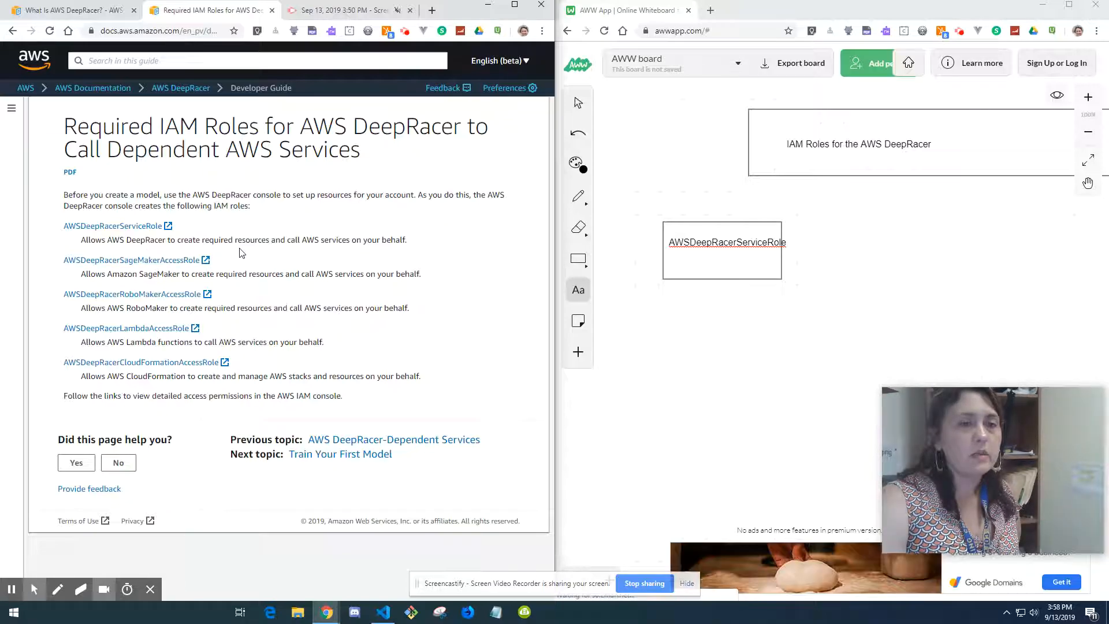
- Draw an empty rectangle below the AWSDeepRacerServiceRole box and connect the two with a vertical pencil line
{"action": "left_click", "coordinate": [578, 258]}
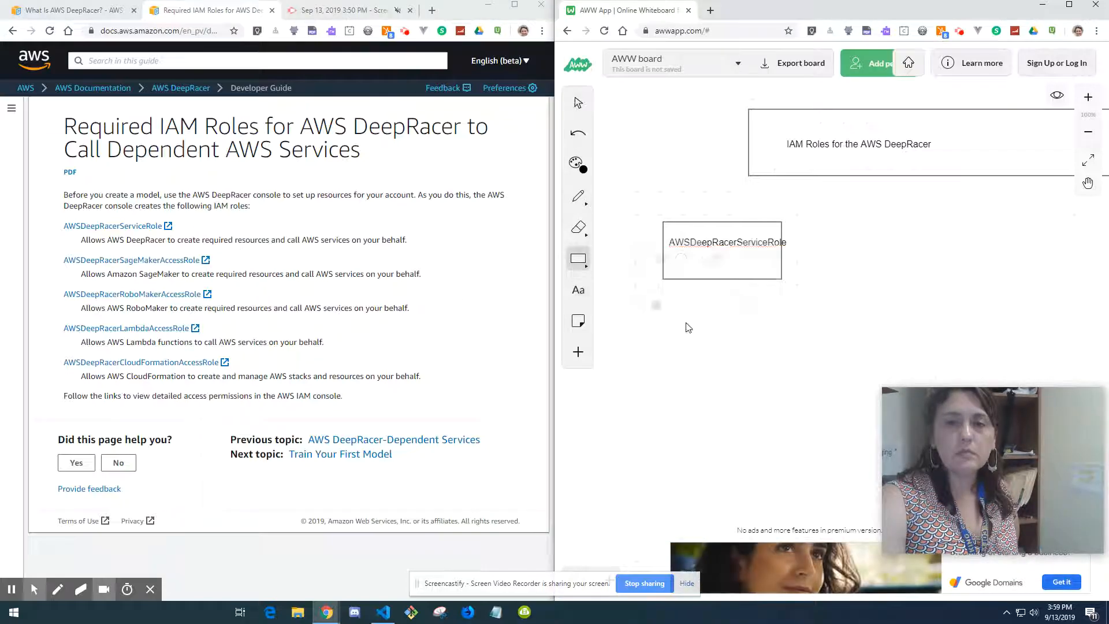
{"action": "left_click_drag", "start_coordinate": [724, 386], "coordinate": [792, 426]}
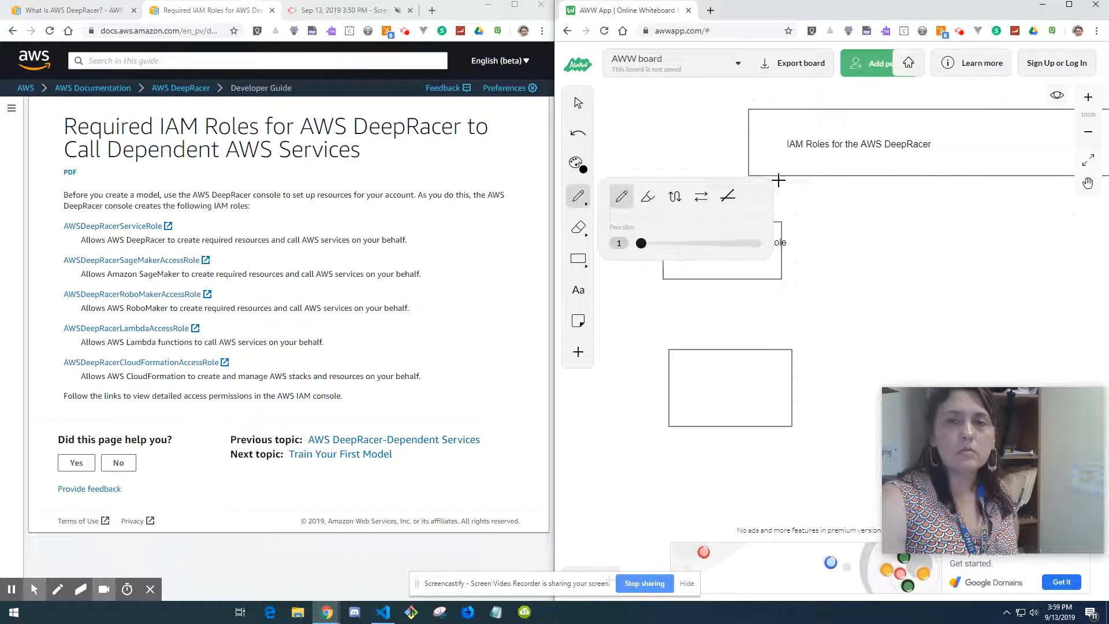
{"action": "left_click_drag", "start_coordinate": [723, 280], "coordinate": [721, 350]}
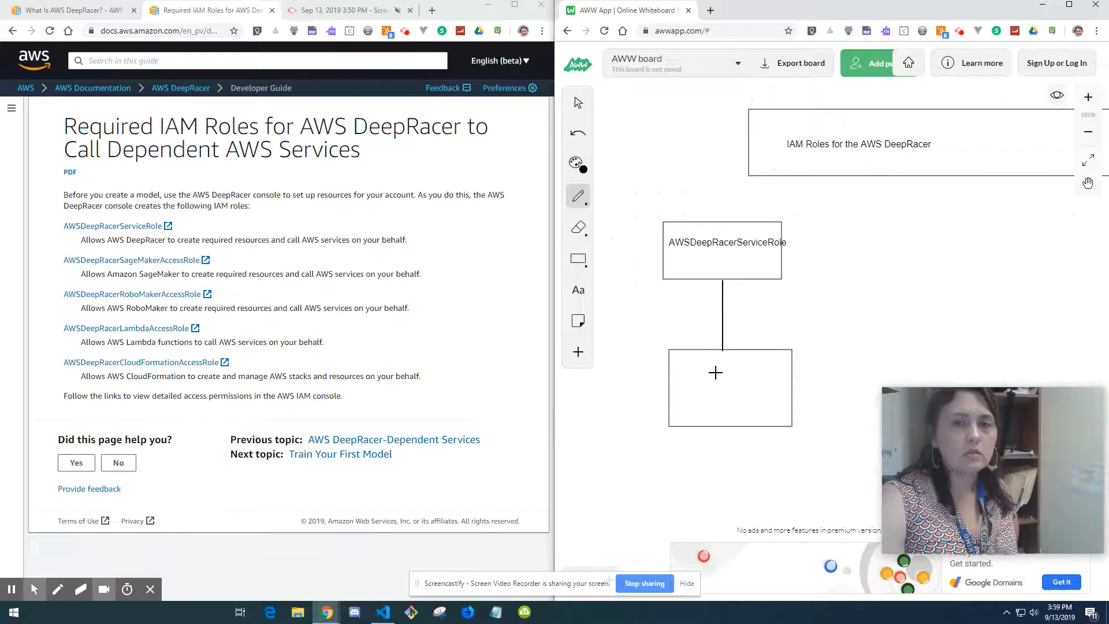
- Add the text label "allows" beside the line connecting the AWSDeepRacerServiceRole box to the empty box
{"action": "left_click", "coordinate": [578, 289]}
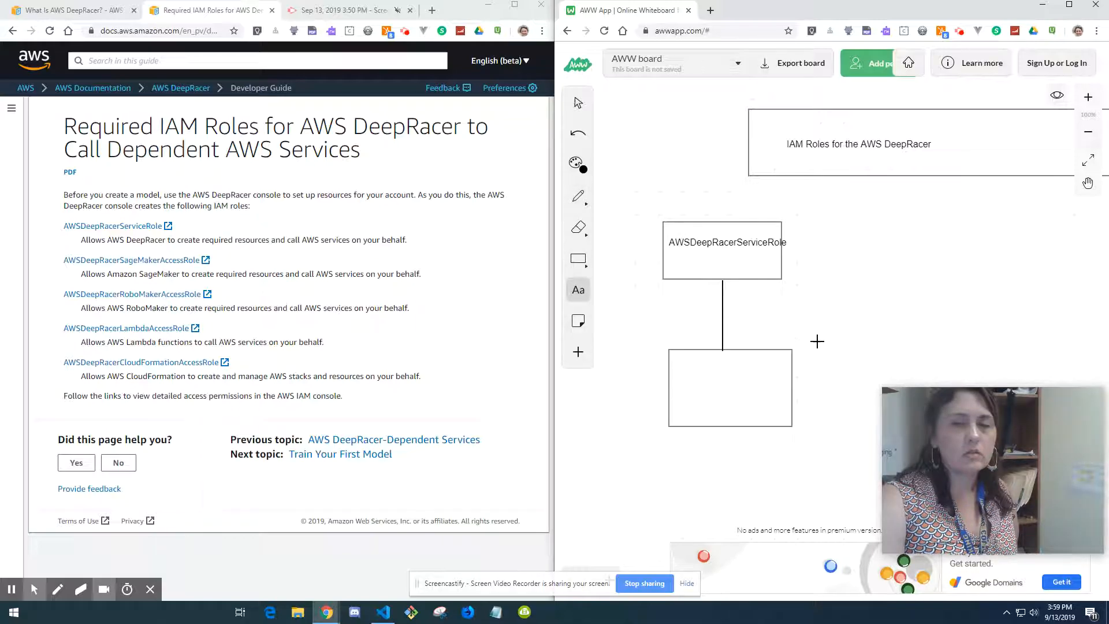
{"action": "left_click", "coordinate": [728, 310]}
{"action": "type", "text": "allows"}
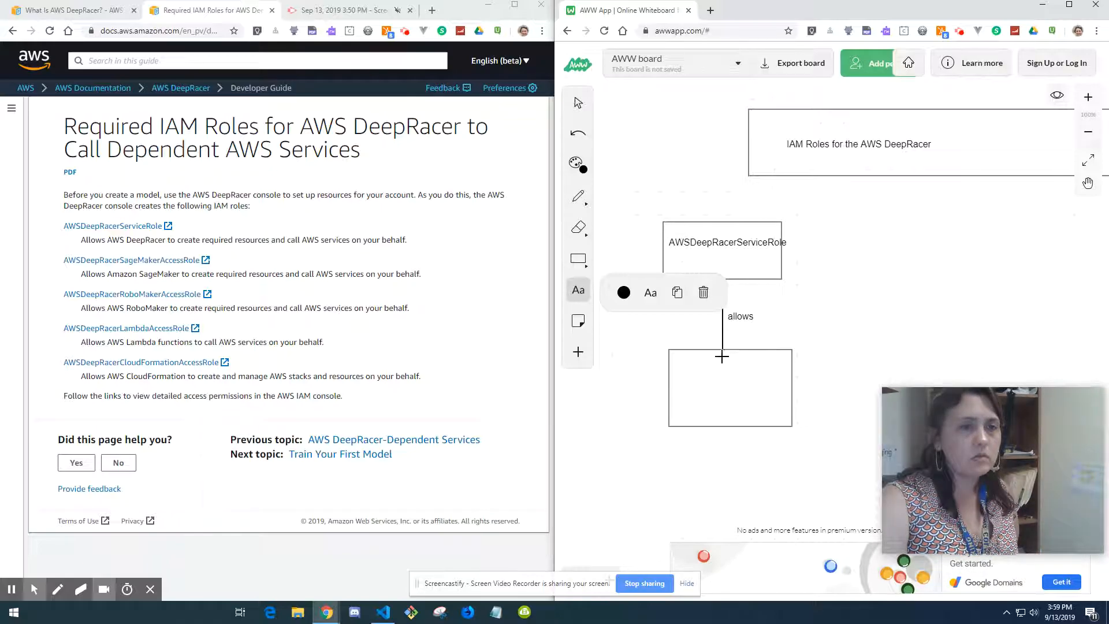
{"action": "left_click", "coordinate": [677, 366]}
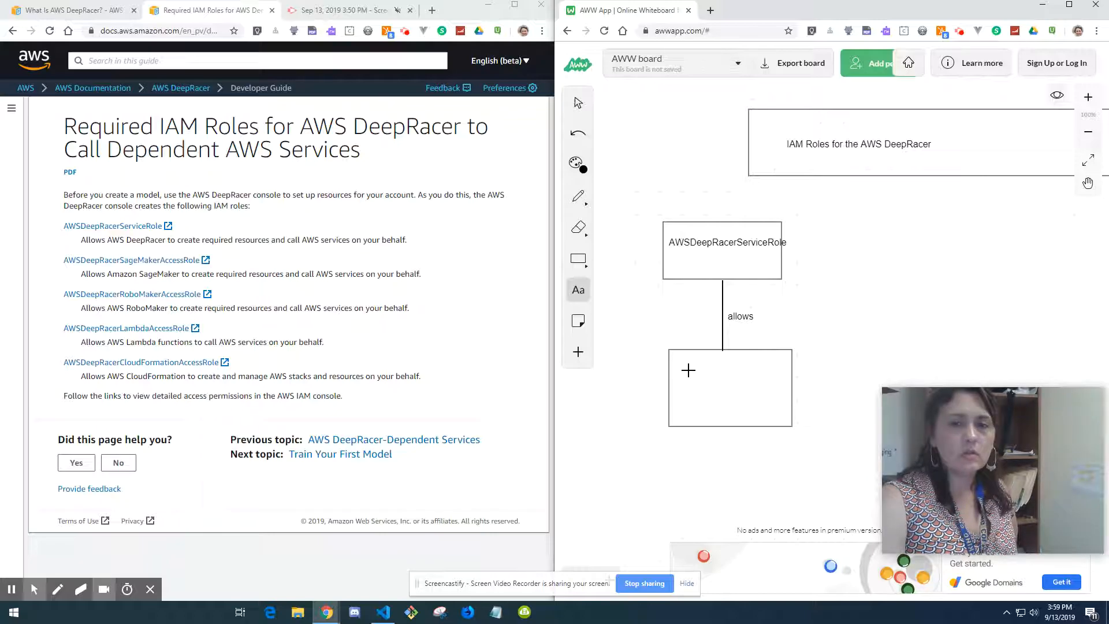
- Fill the empty box below AWSDeepRacerServiceRole with the text "AWSDR create required resources"
{"action": "left_click", "coordinate": [674, 368]}
{"action": "type", "text": "a"}
{"action": "key", "text": "BackSpace"}
{"action": "type", "text": "AWSDR create required resources"}
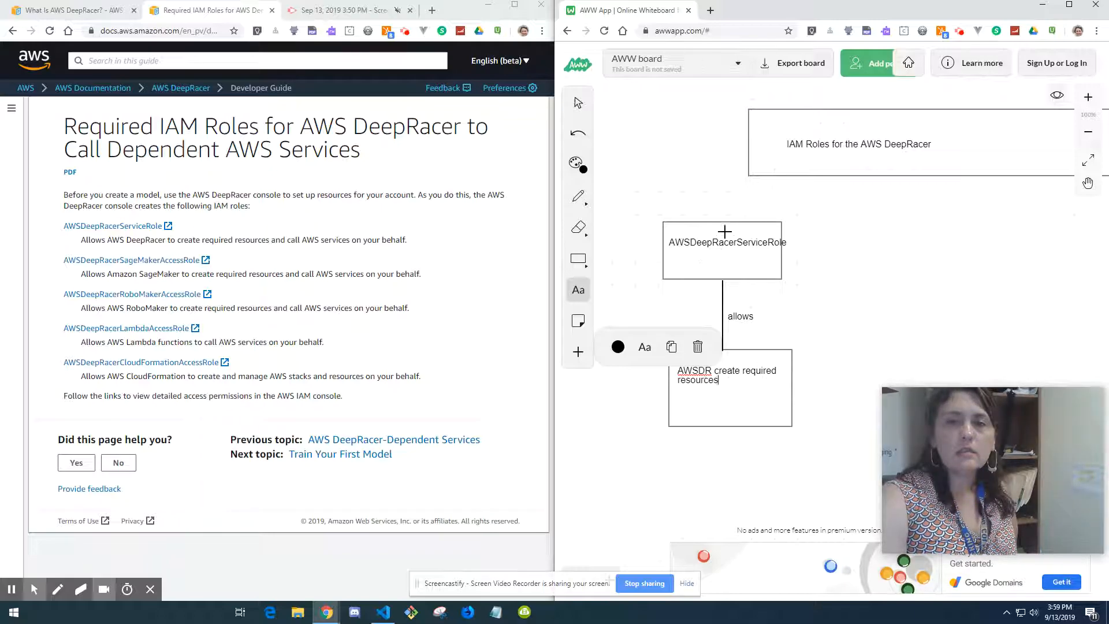
- Draw a rectangle to the right of the AWSDeepRacerServiceRole box and label it "AWSDeepRacerSageMakerAccessRole"
{"action": "left_click", "coordinate": [578, 258]}
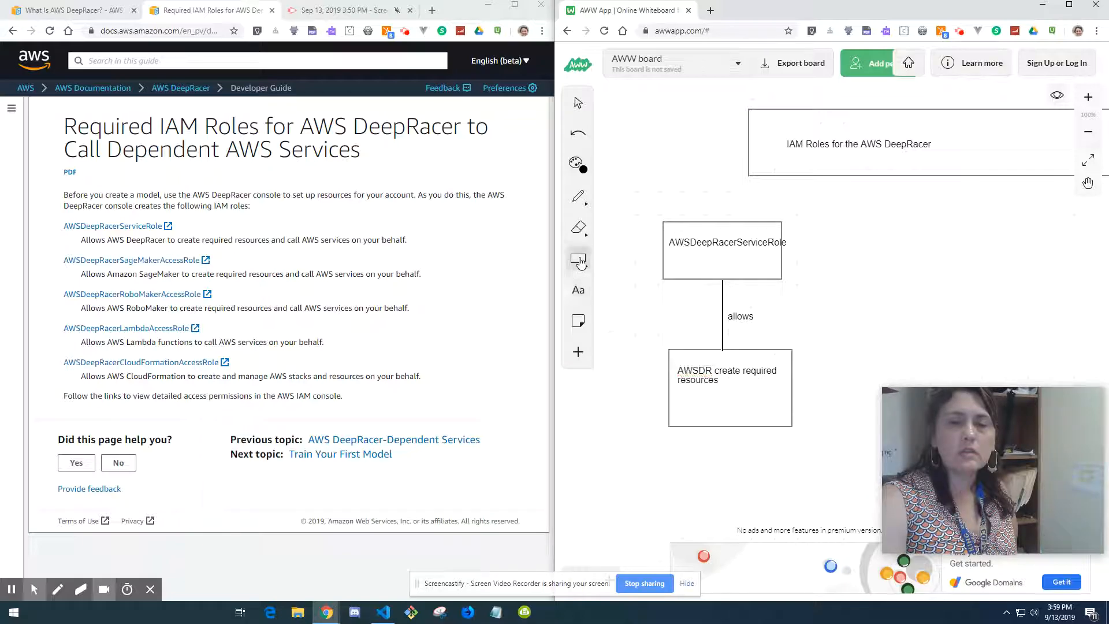
{"action": "left_click_drag", "start_coordinate": [848, 220], "coordinate": [1000, 272]}
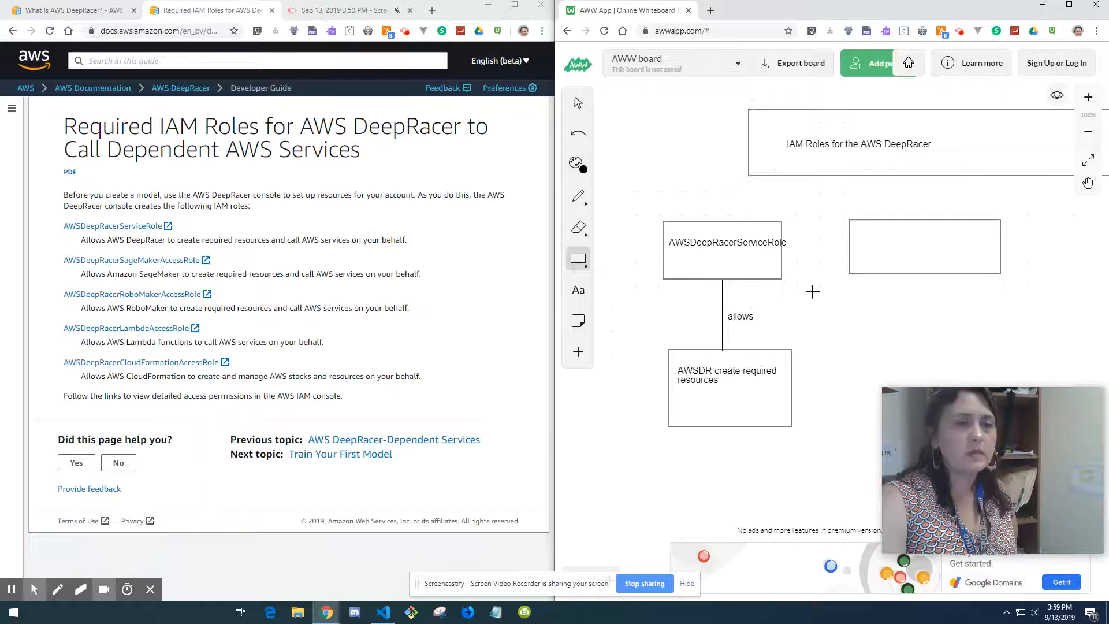
{"action": "left_click", "coordinate": [578, 290]}
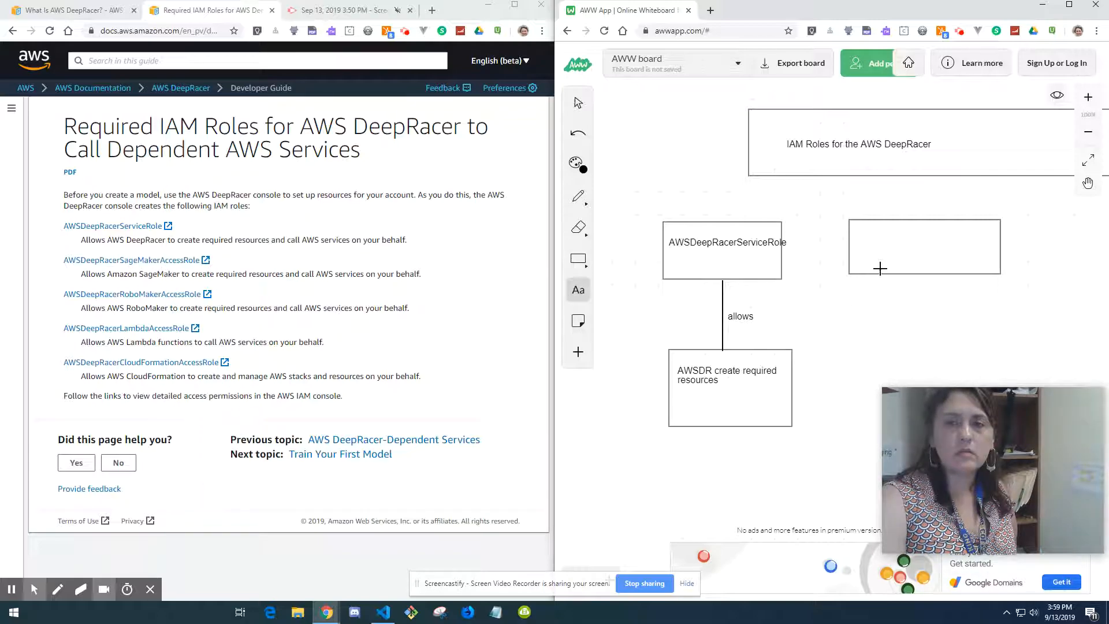
{"action": "left_click", "coordinate": [856, 234]}
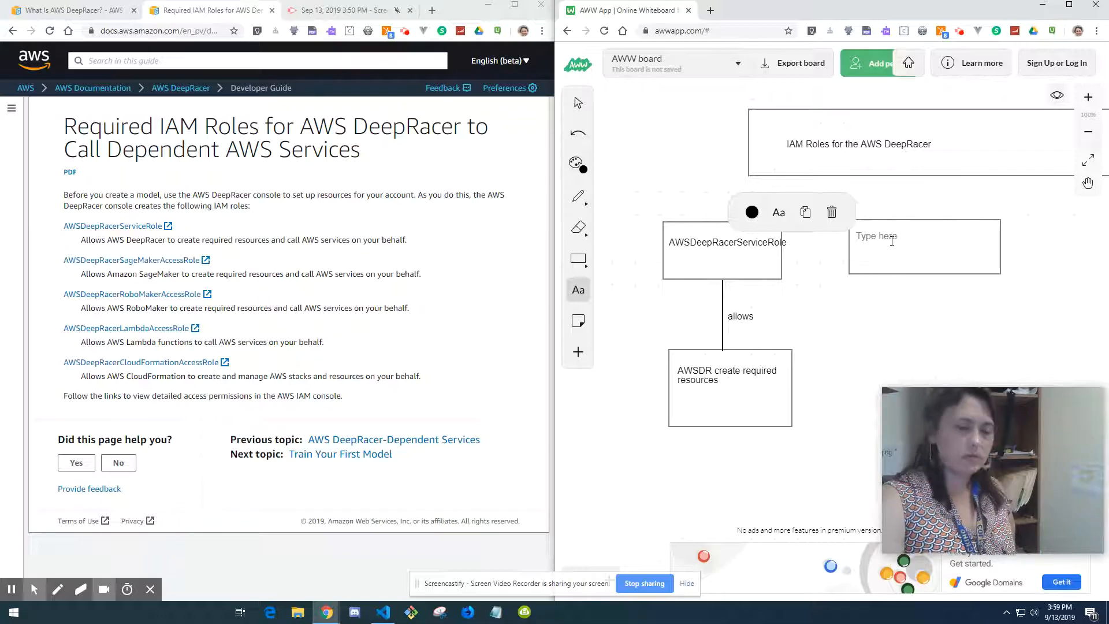
{"action": "type", "text": "AWSDe"}
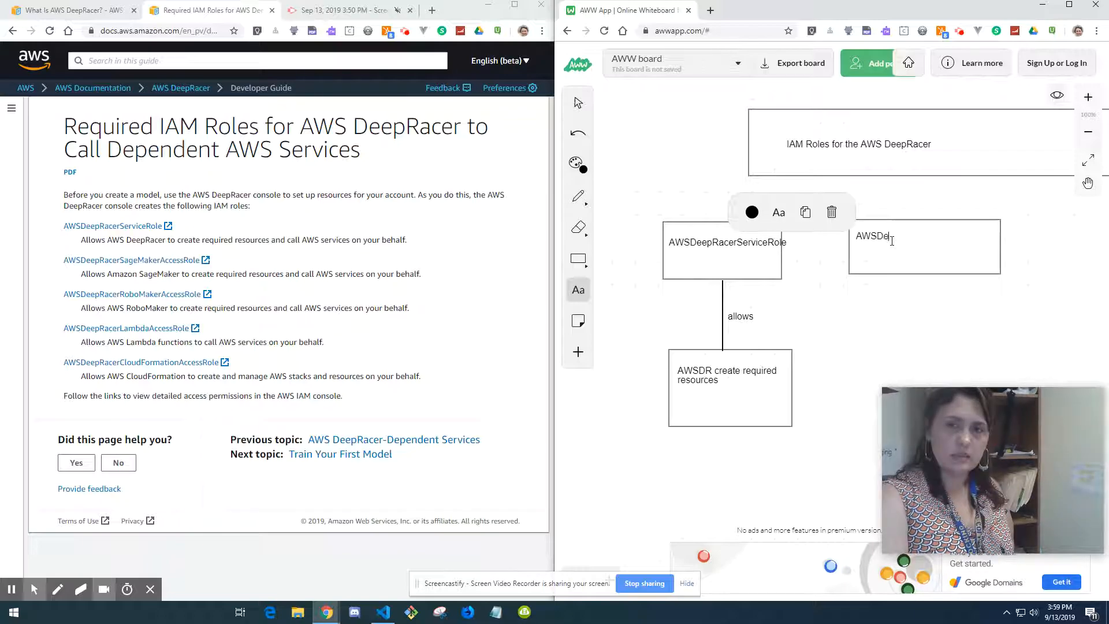
{"action": "type", "text": "epRacerSa"}
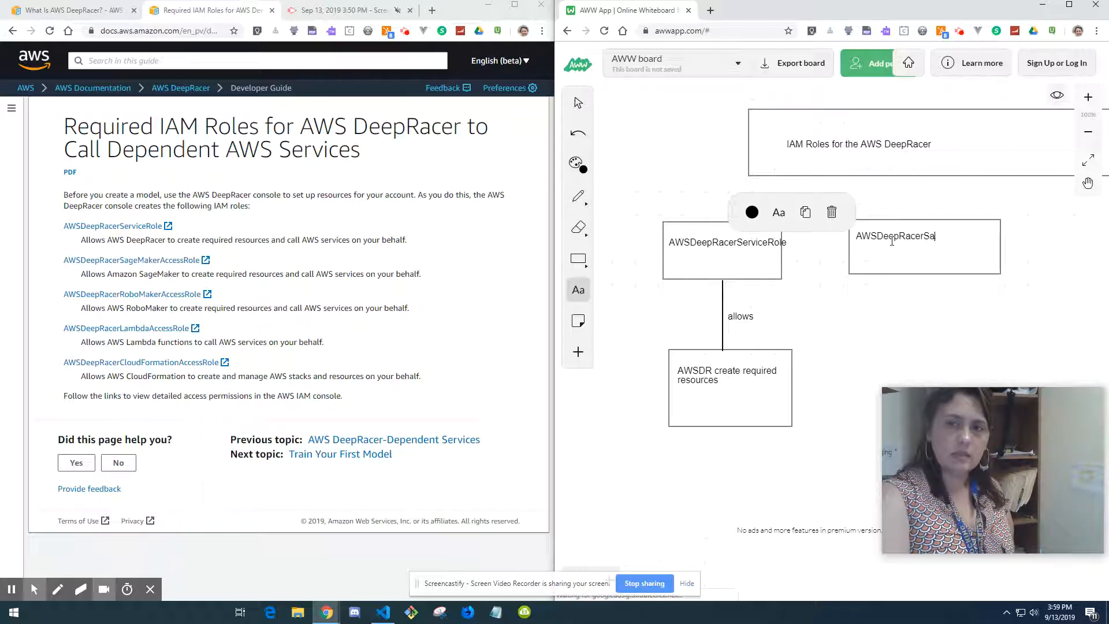
{"action": "type", "text": "geMakerAcc"}
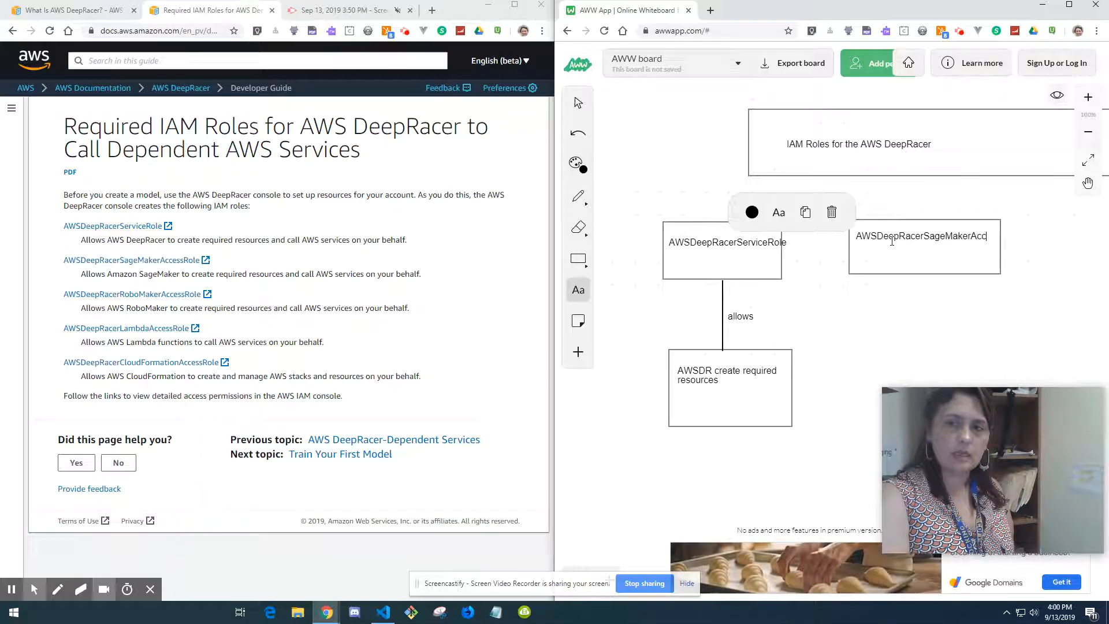
{"action": "type", "text": "essRole"}
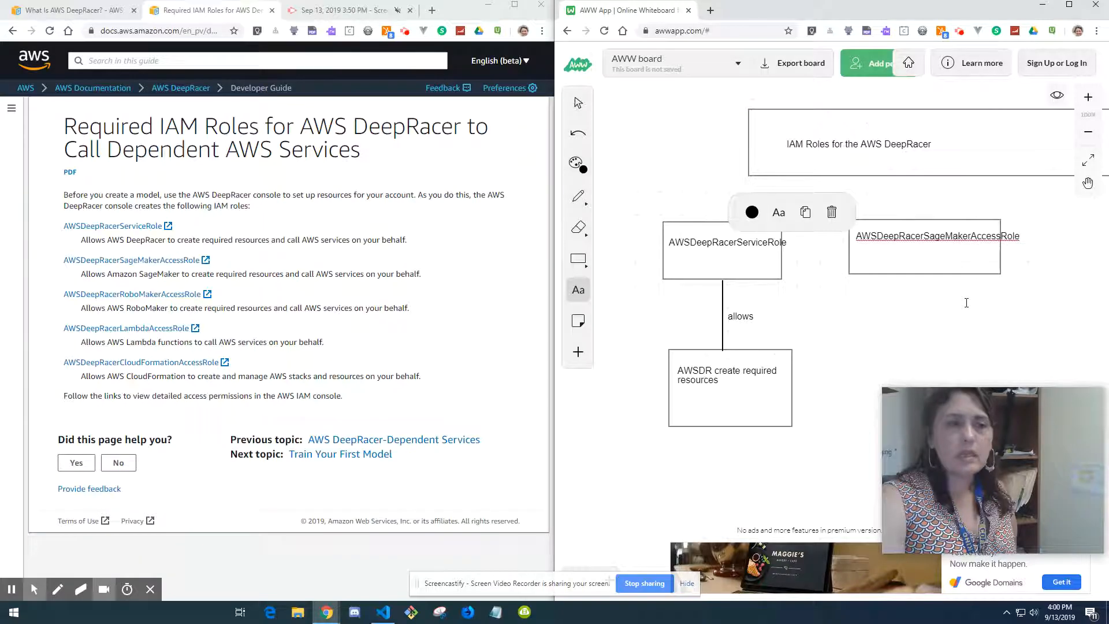
{"action": "scroll", "coordinate": [964, 301], "scroll_direction": "down", "scroll_amount": 2}
{"action": "scroll", "coordinate": [965, 301], "scroll_direction": "up", "scroll_amount": 2}
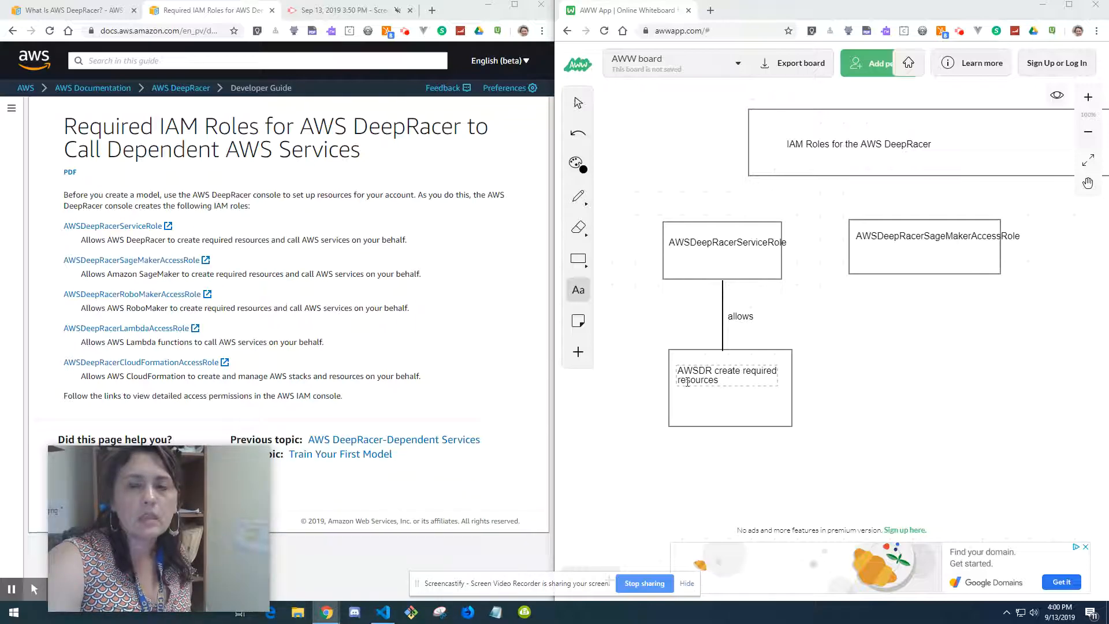
- Draw an empty rectangle below the AWSDeepRacerSageMakerAccessRole box and connect the two with a vertical pencil line
{"action": "left_click", "coordinate": [578, 260]}
{"action": "mouse_move", "coordinate": [864, 350]}
{"action": "left_mouse_down"}
{"action": "mouse_move", "coordinate": [967, 375]}
{"action": "mouse_move", "coordinate": [1018, 422]}
{"action": "left_mouse_up"}
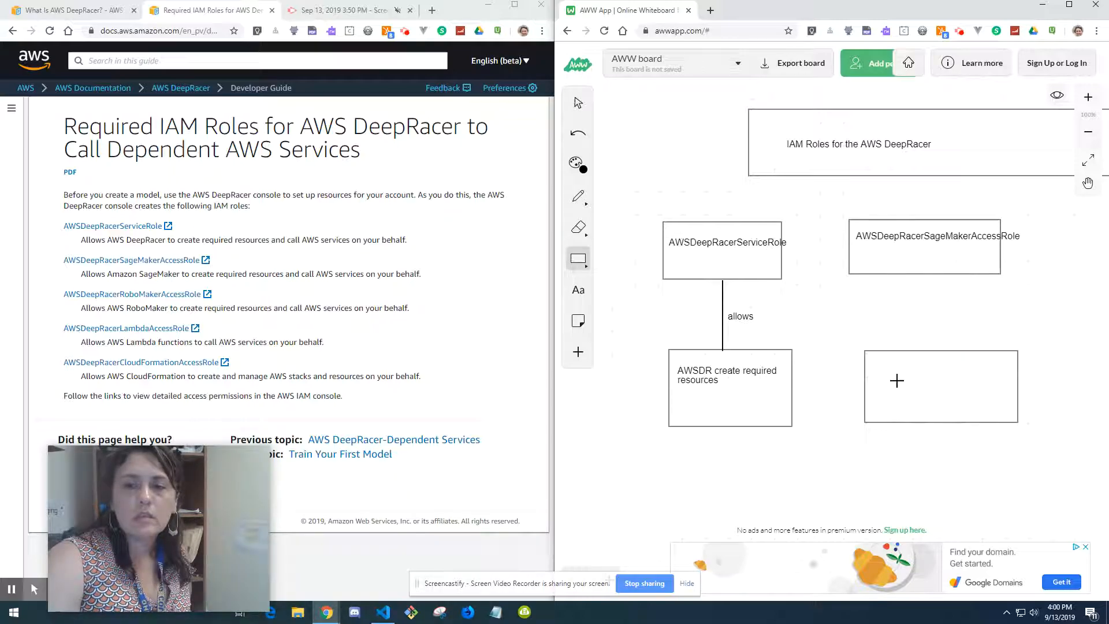
{"action": "left_click", "coordinate": [578, 197]}
{"action": "left_click_drag", "start_coordinate": [916, 276], "coordinate": [918, 352]}
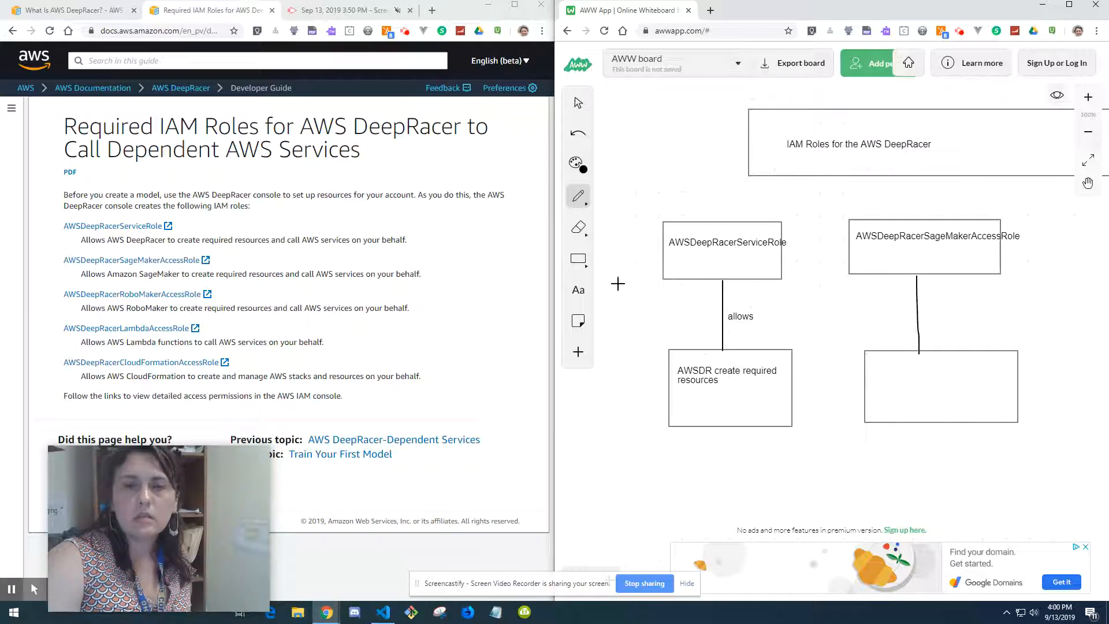
- Add the text label "allows" beside the line below the AWSDeepRacerSageMakerAccessRole box
{"action": "left_click", "coordinate": [580, 292]}
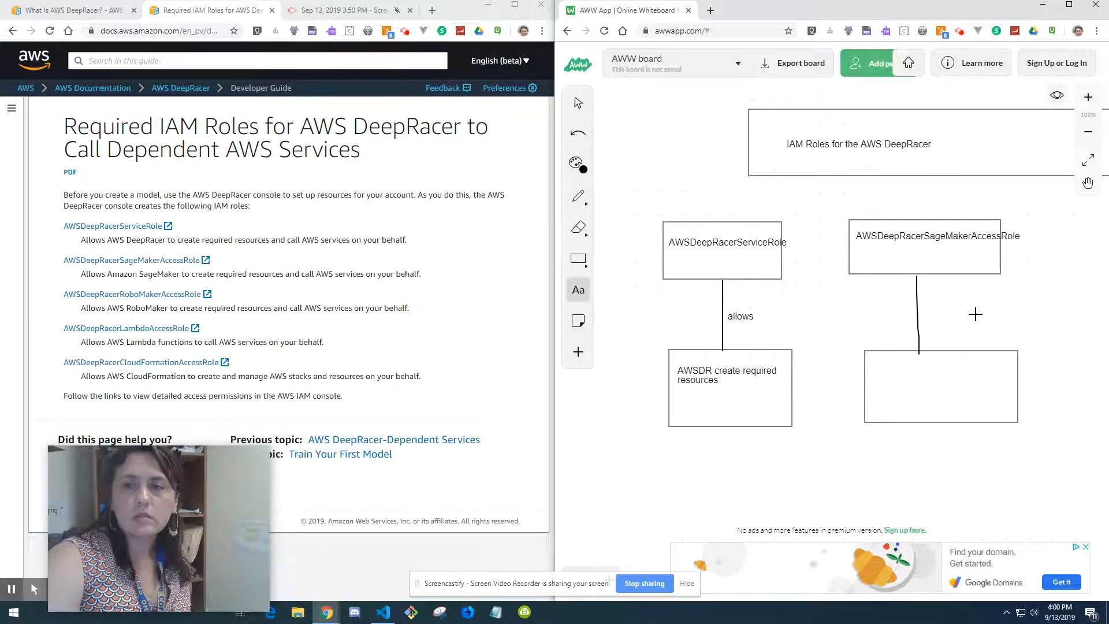
{"action": "left_click", "coordinate": [927, 313]}
{"action": "type", "text": "allows"}
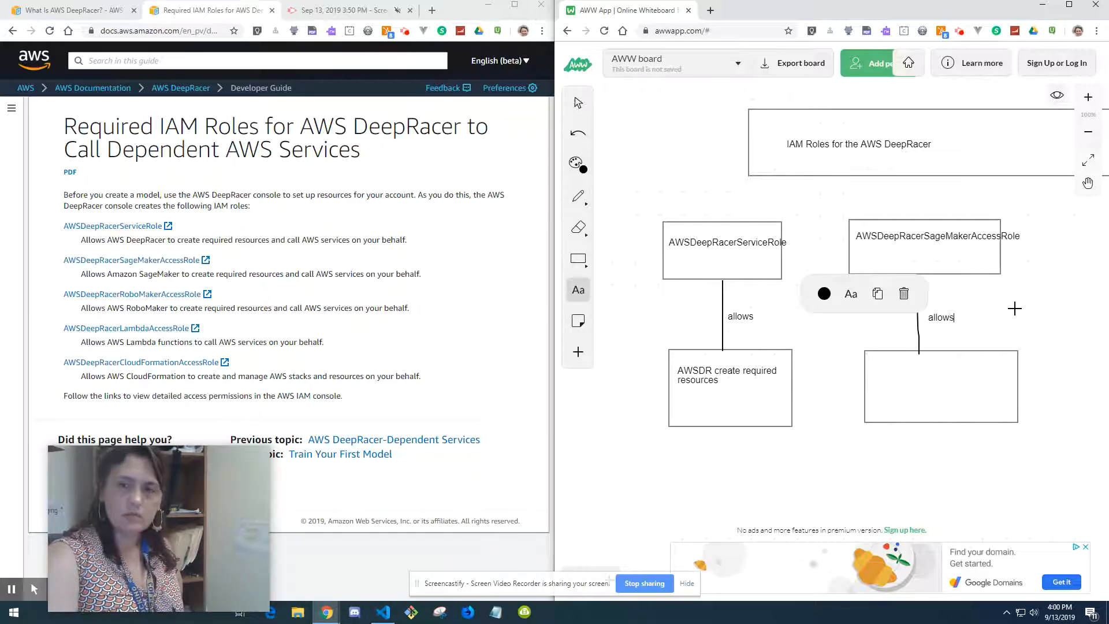
{"action": "left_click", "coordinate": [886, 377]}
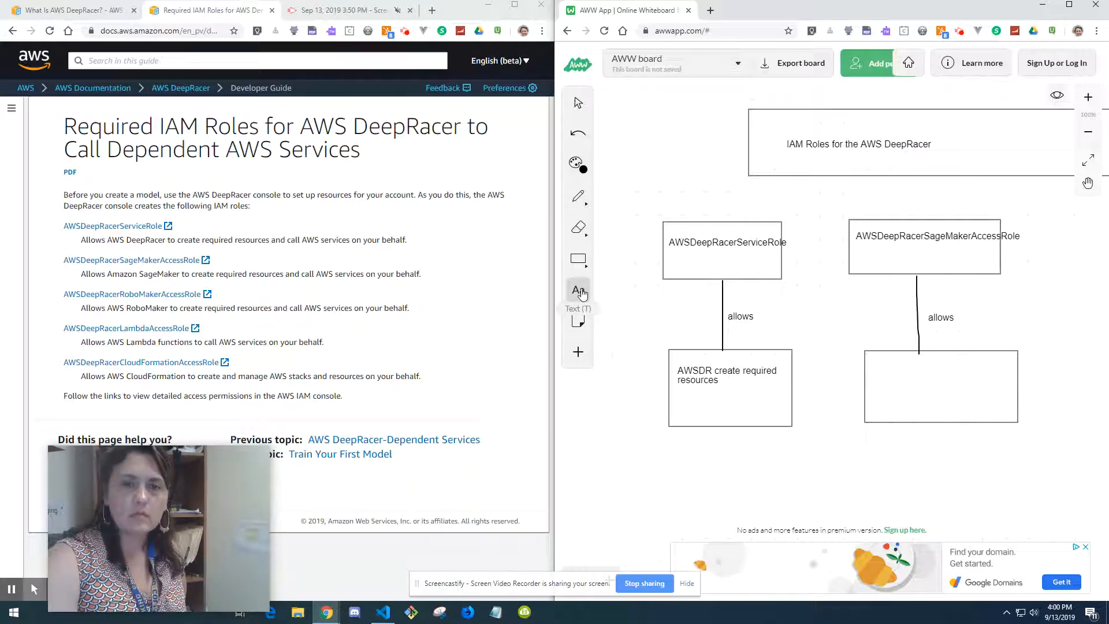
- Fill the empty box below AWSDeepRacerSageMakerAccessRole with the text "AWS SageMaker to create required resources"
{"action": "left_click", "coordinate": [874, 361]}
{"action": "type", "text": "AWS Sagem"}
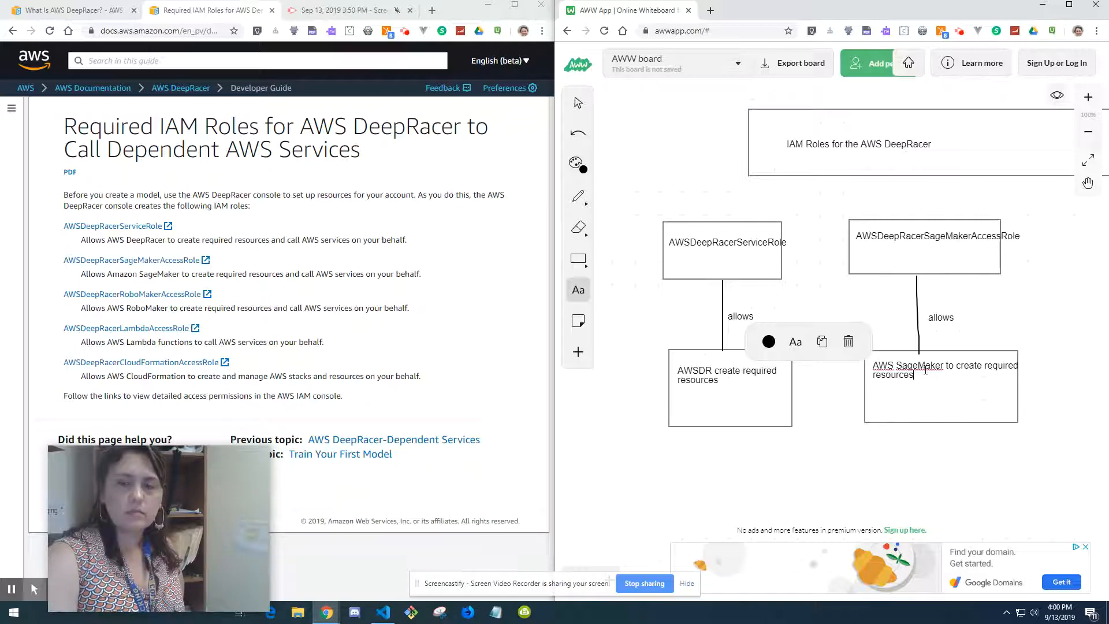
{"action": "left_click", "coordinate": [1063, 277]}
- Draw a rectangle to the right of the AWSDeepRacerSageMakerAccessRole box and label it "AWSDeepRacerRoboMakerAccessRole"
{"action": "left_click", "coordinate": [1088, 183]}
{"action": "left_click_drag", "start_coordinate": [1048, 253], "coordinate": [714, 221]}
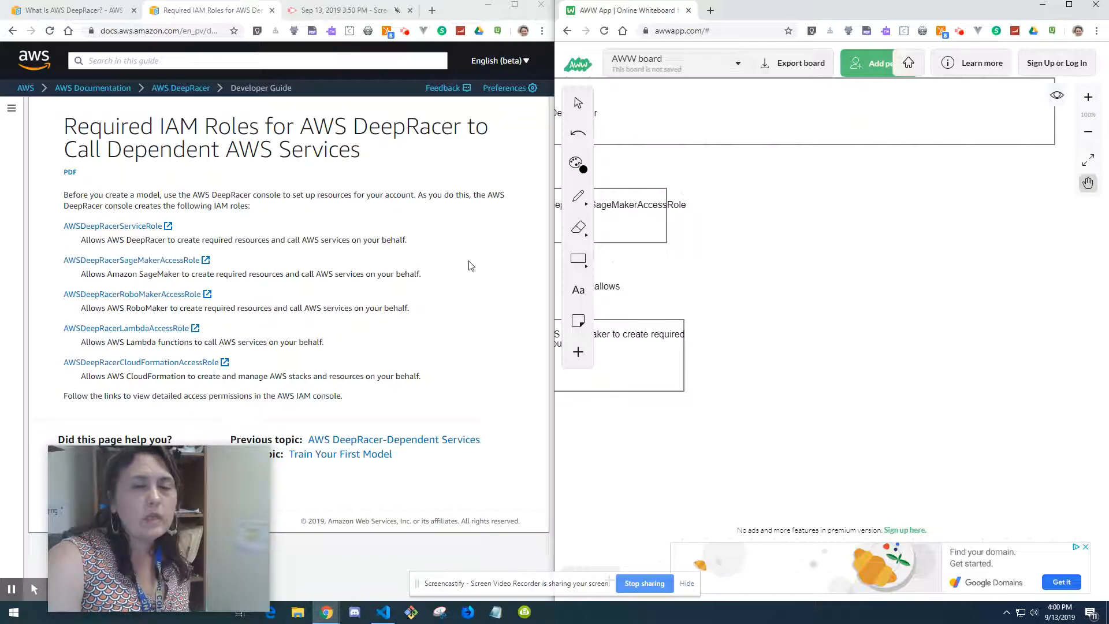
{"action": "left_click", "coordinate": [578, 258]}
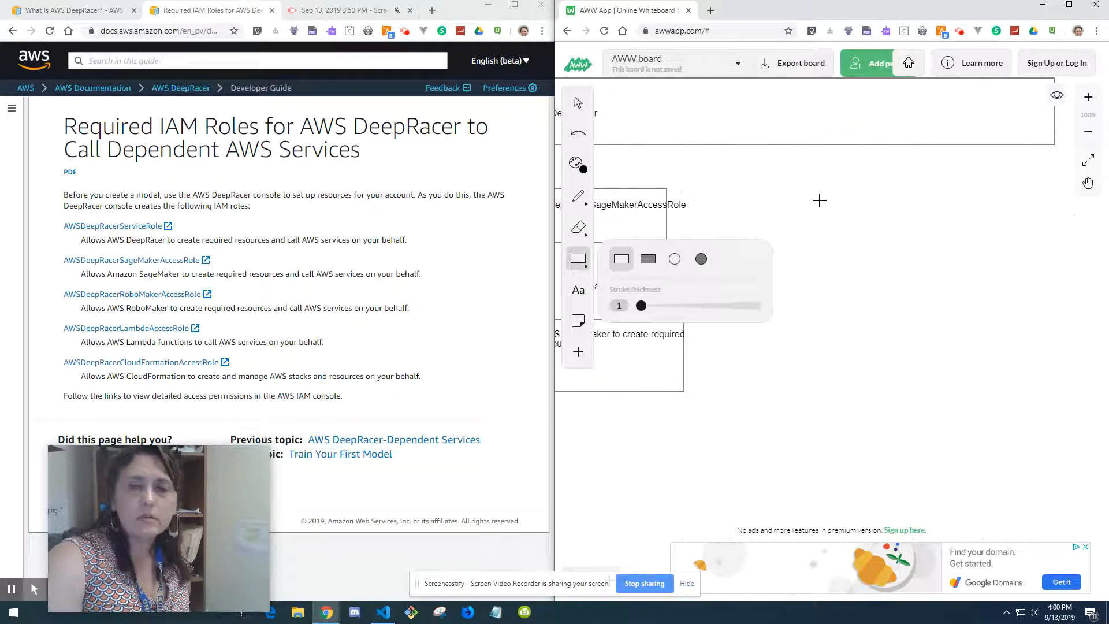
{"action": "left_click_drag", "start_coordinate": [743, 188], "coordinate": [949, 237]}
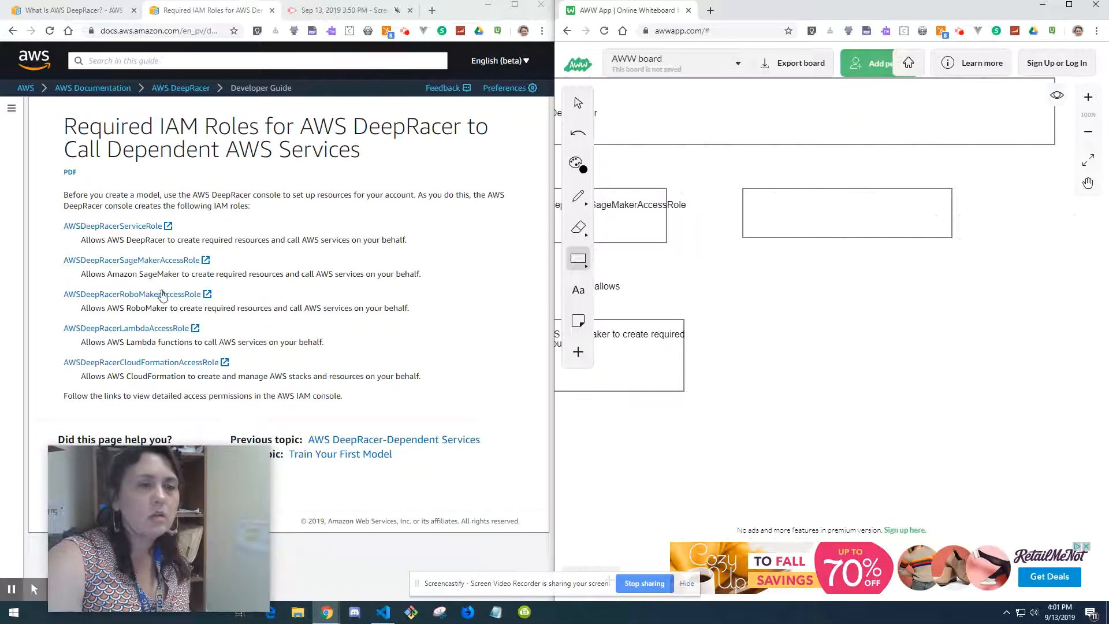
{"action": "left_click", "coordinate": [578, 290]}
{"action": "left_click", "coordinate": [748, 200]}
{"action": "type", "text": "AWSDeepRacerRobo"}
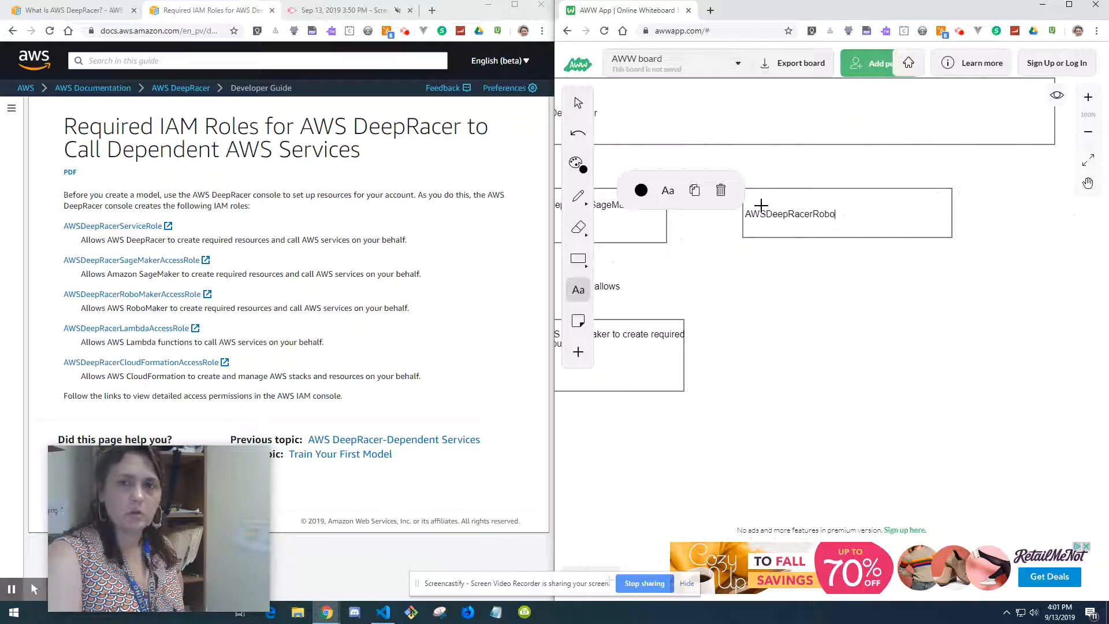
{"action": "type", "text": "MakerAccessRole"}
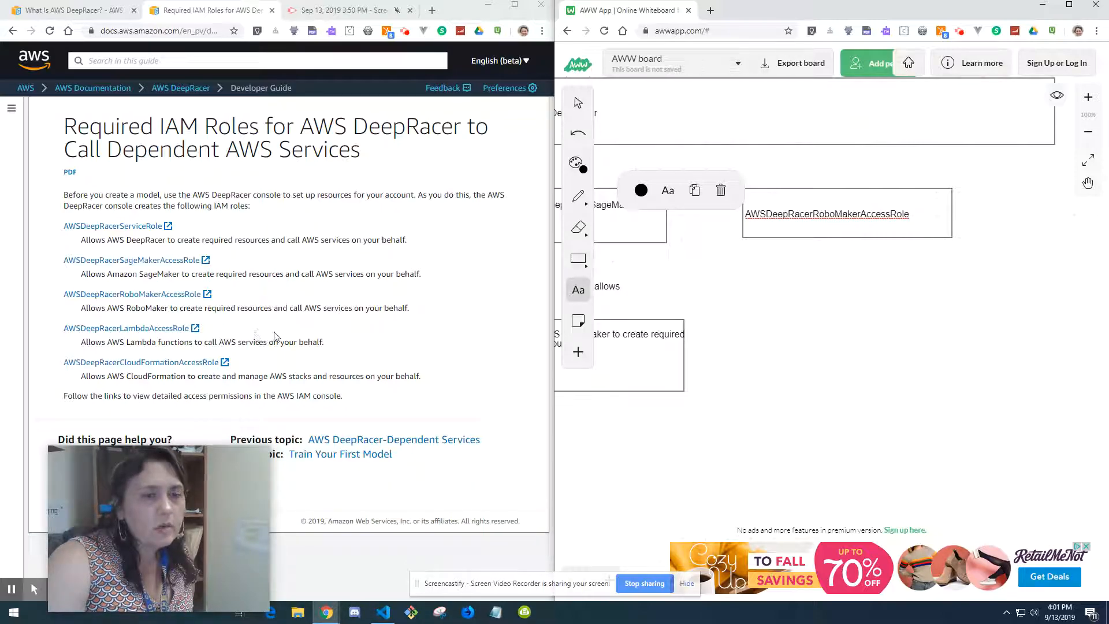
{"action": "left_click", "coordinate": [726, 338]}
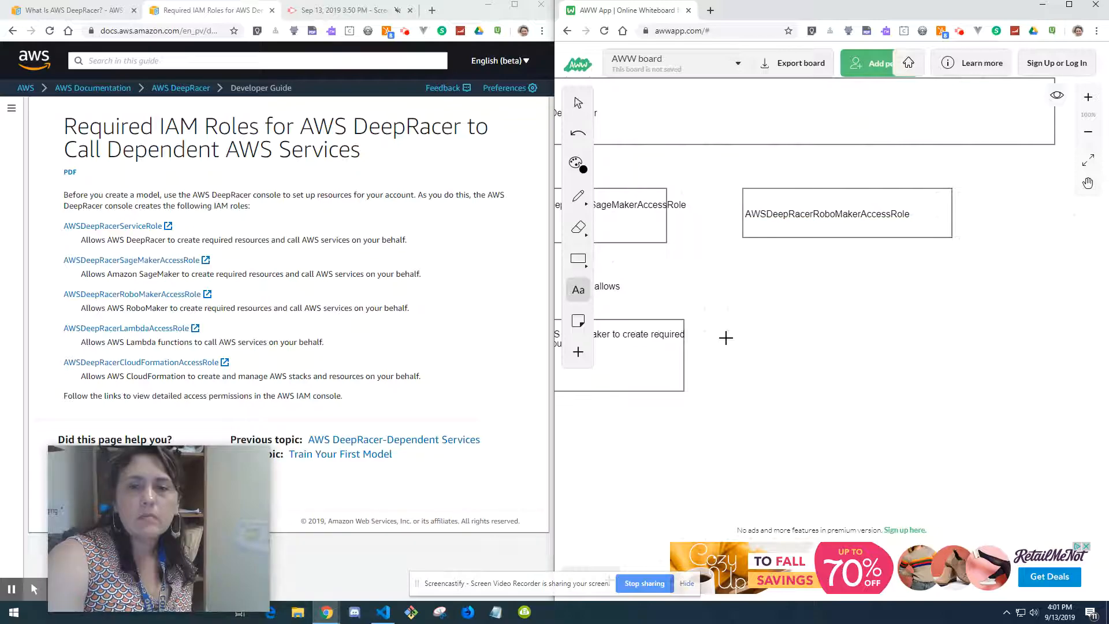
- Draw an empty rectangle below the AWSDeepRacerRoboMakerAccessRole box and connect the two with a vertical pencil line
{"action": "left_click", "coordinate": [579, 258]}
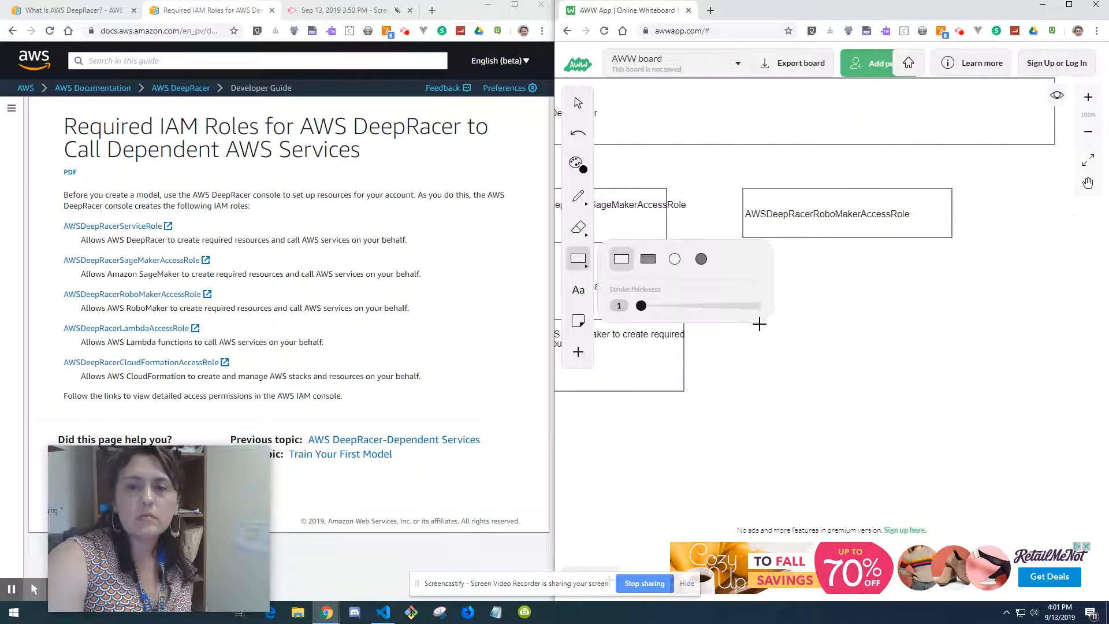
{"action": "left_click_drag", "start_coordinate": [757, 324], "coordinate": [952, 380]}
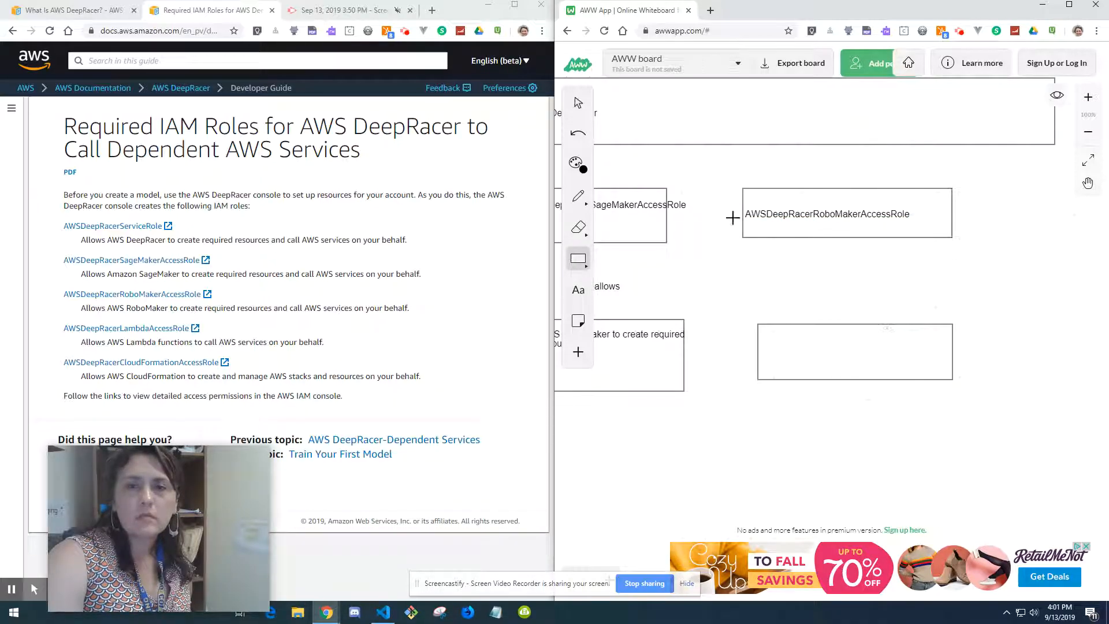
{"action": "left_click", "coordinate": [585, 205]}
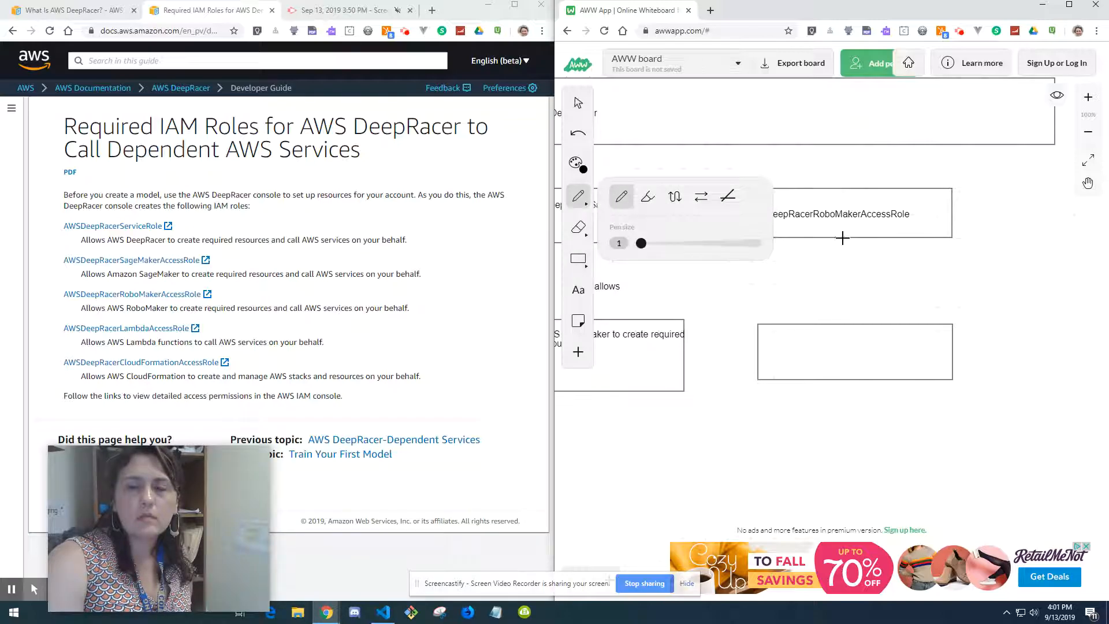
{"action": "left_click_drag", "start_coordinate": [842, 238], "coordinate": [841, 300]}
{"action": "left_click", "coordinate": [858, 276]}
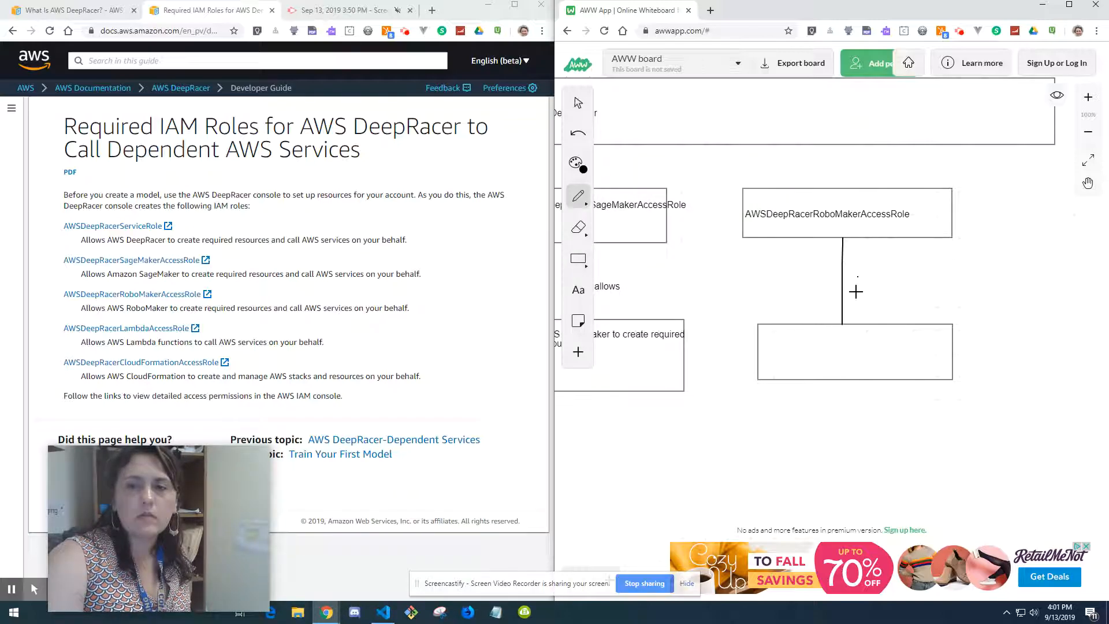
- Add the text label "allows" beside the line below the AWSDeepRacerRoboMakerAccessRole box
{"action": "left_click", "coordinate": [578, 290]}
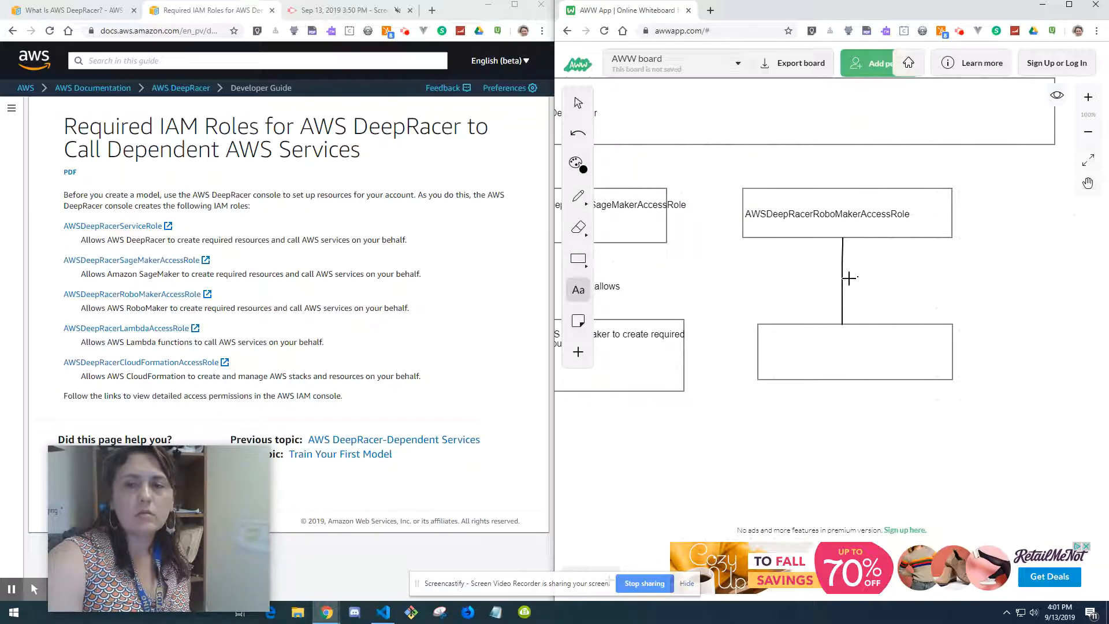
{"action": "left_click", "coordinate": [847, 282]}
{"action": "type", "text": "allows"}
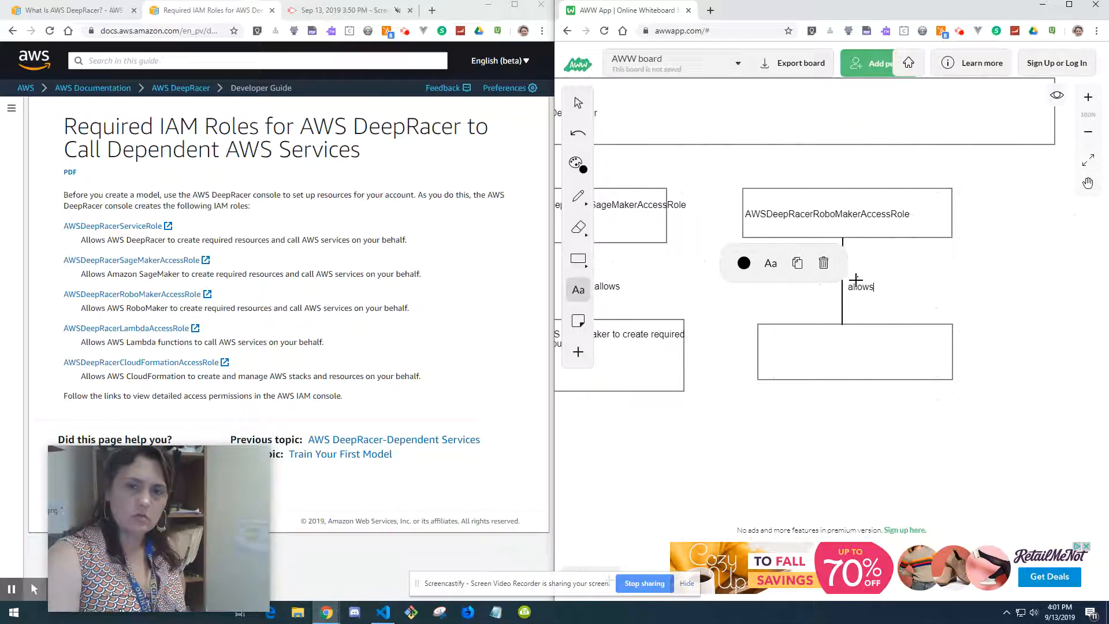
{"action": "left_click", "coordinate": [769, 339]}
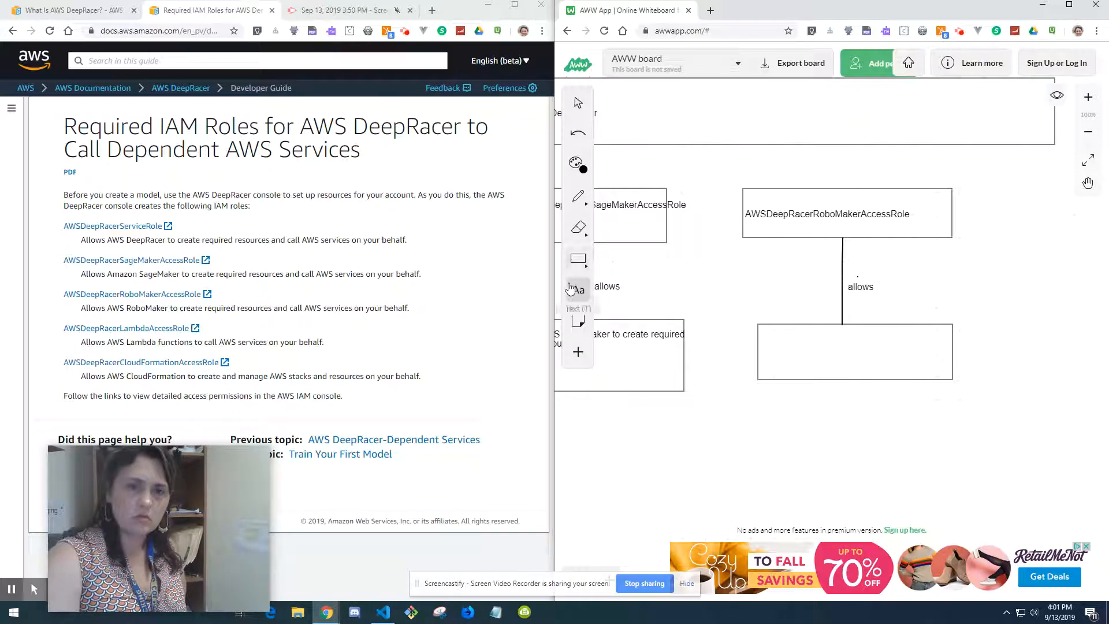
- Fill the empty box below AWSDeepRacerRoboMakerAccessRole with the text "AWS RoboMaker to create required resources"
{"action": "left_click", "coordinate": [769, 342]}
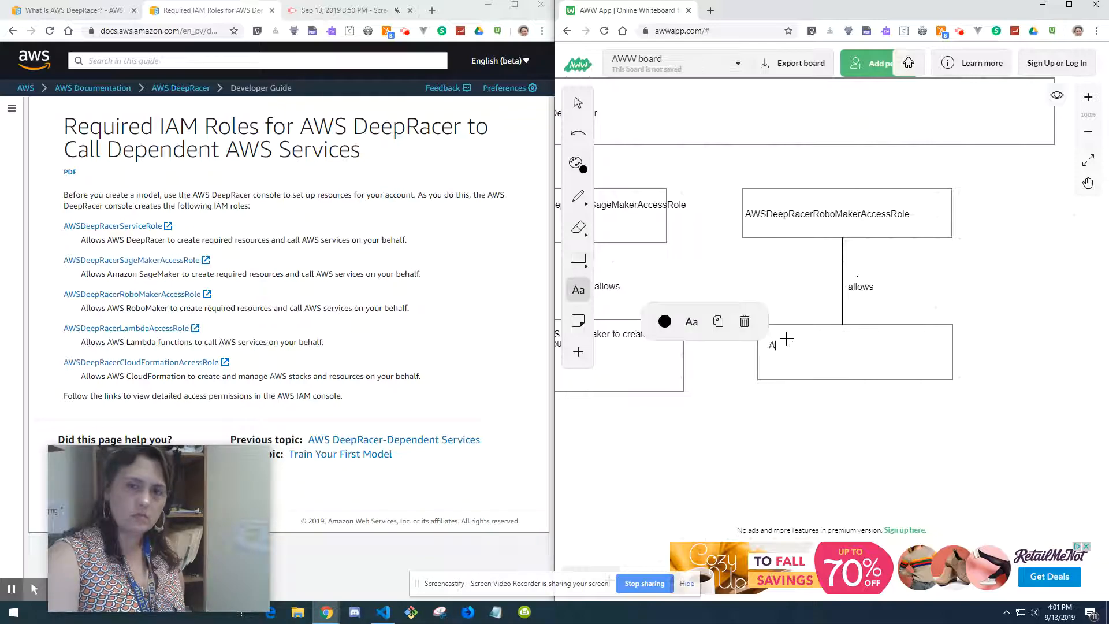
{"action": "type", "text": "AWS RoboMaker to creat"}
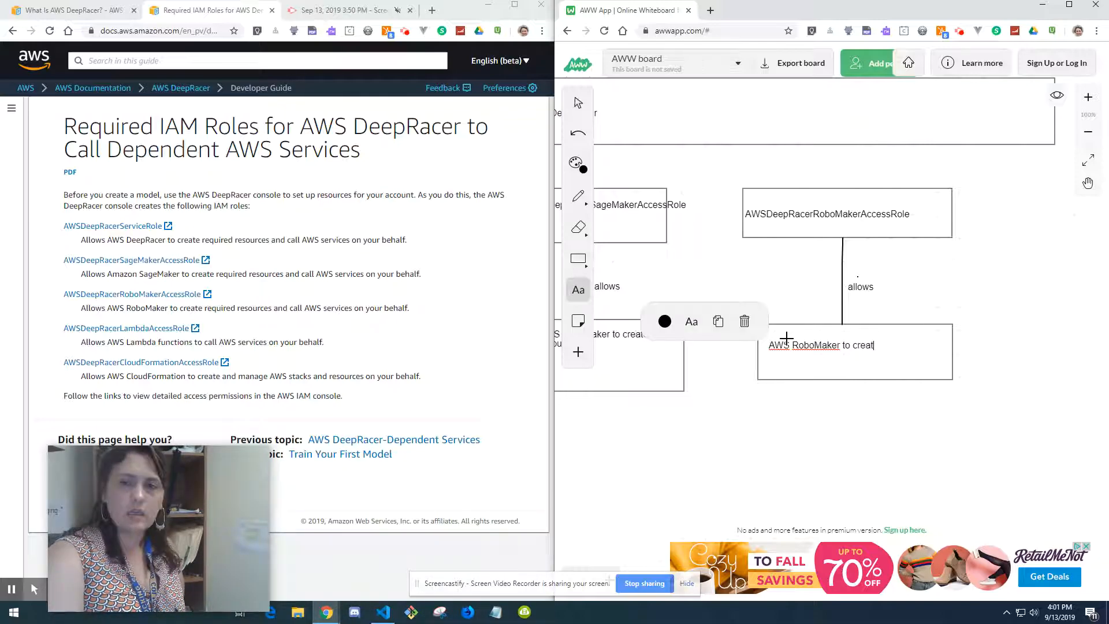
{"action": "type", "text": "e required resources"}
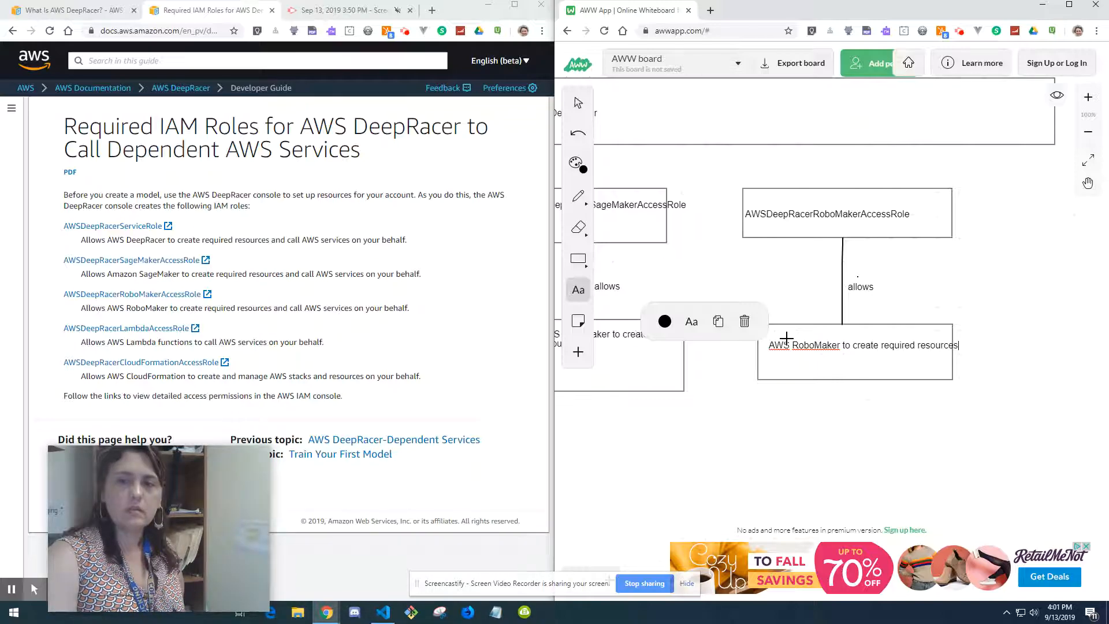
{"action": "left_click", "coordinate": [880, 465]}
- Draw a rectangle to the right of the AWSDeepRacerRoboMakerAccessRole box and label it "AWSDeepRacerLambdaAccessRole"
{"action": "left_click", "coordinate": [1088, 183]}
{"action": "left_click_drag", "start_coordinate": [1011, 289], "coordinate": [739, 275]}
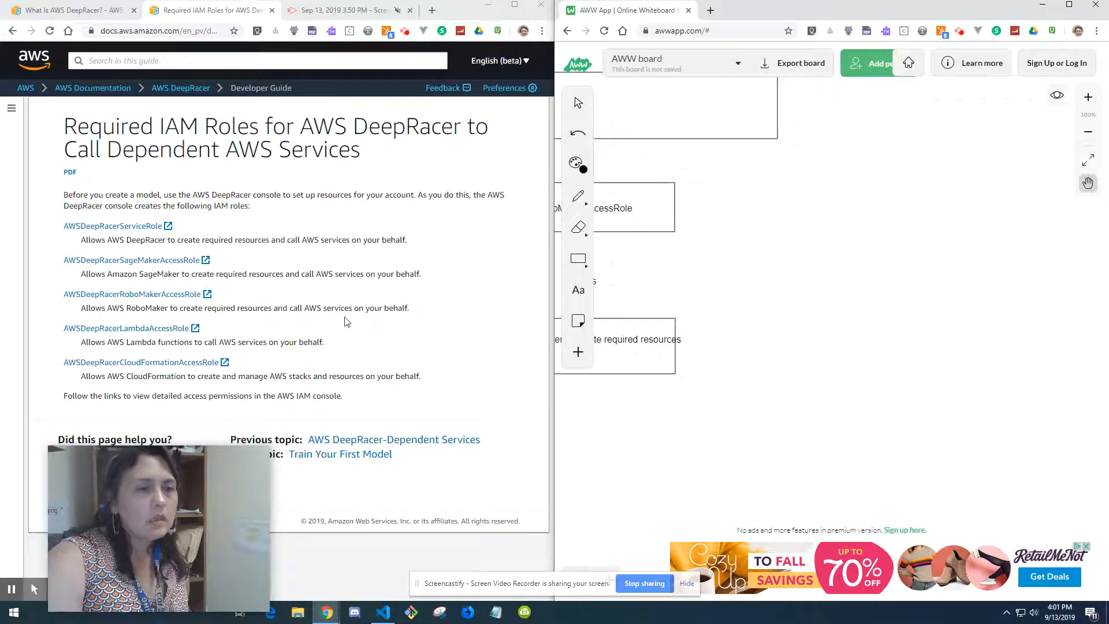
{"action": "left_click", "coordinate": [578, 259]}
{"action": "left_click_drag", "start_coordinate": [732, 176], "coordinate": [946, 232]}
{"action": "left_click", "coordinate": [578, 288]}
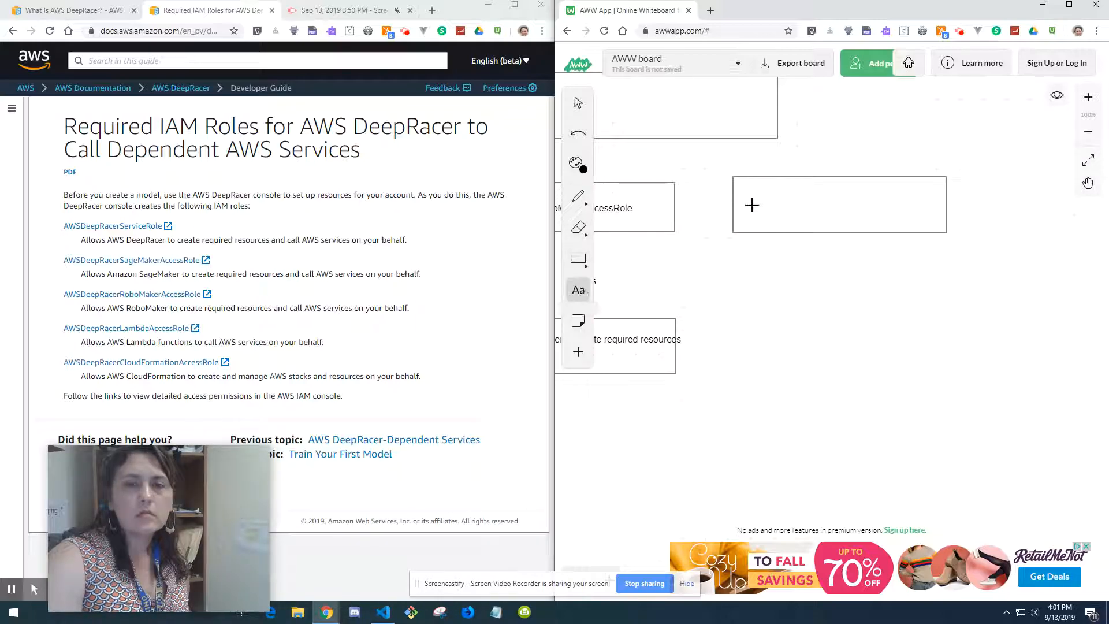
{"action": "left_click", "coordinate": [739, 210]}
{"action": "type", "text": "AWS"}
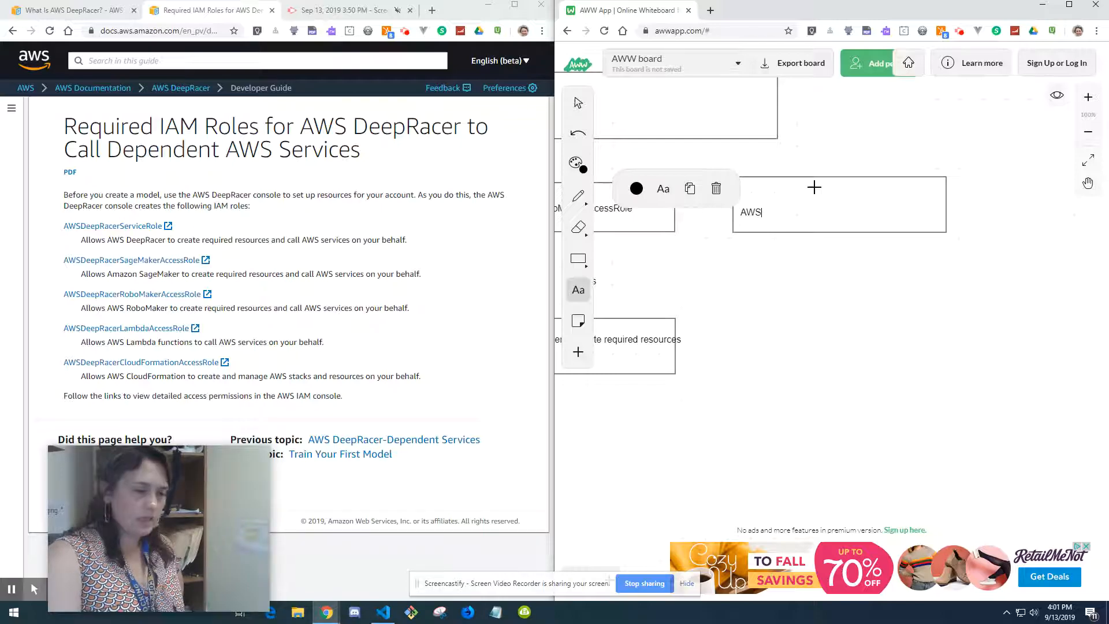
{"action": "type", "text": "LambdaAcc"}
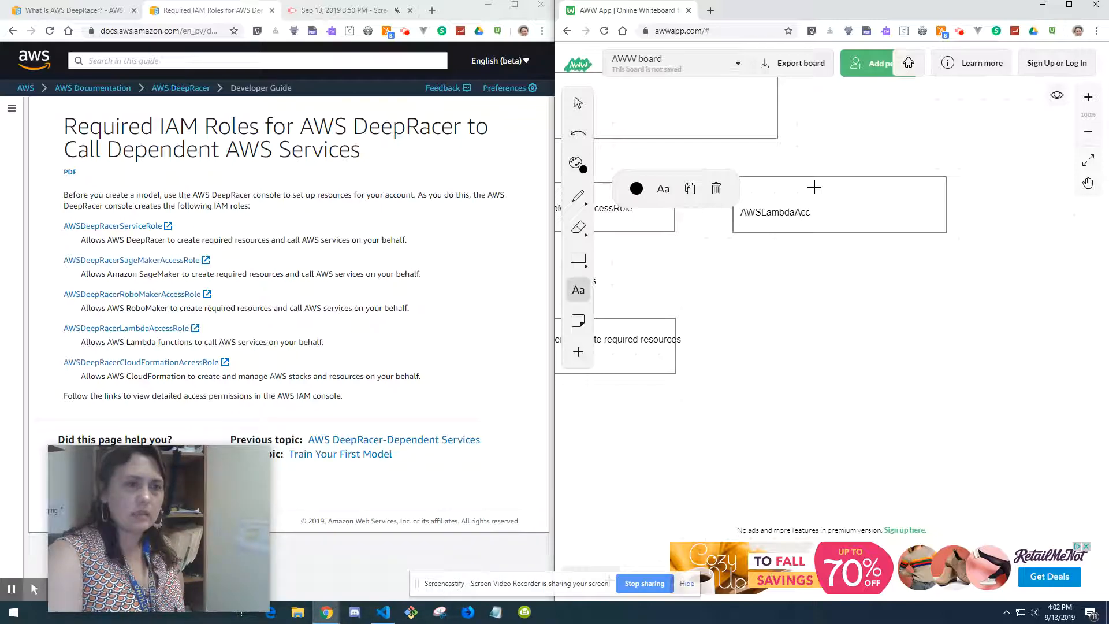
{"action": "key", "text": "ctrl+BackSpace"}
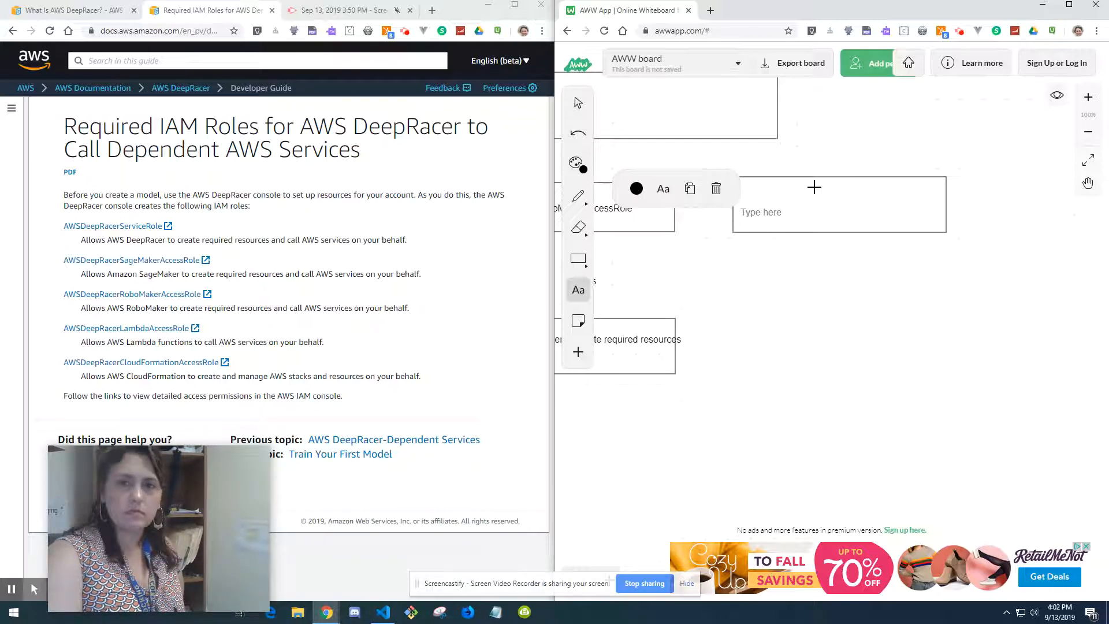
{"action": "type", "text": "AWS"}
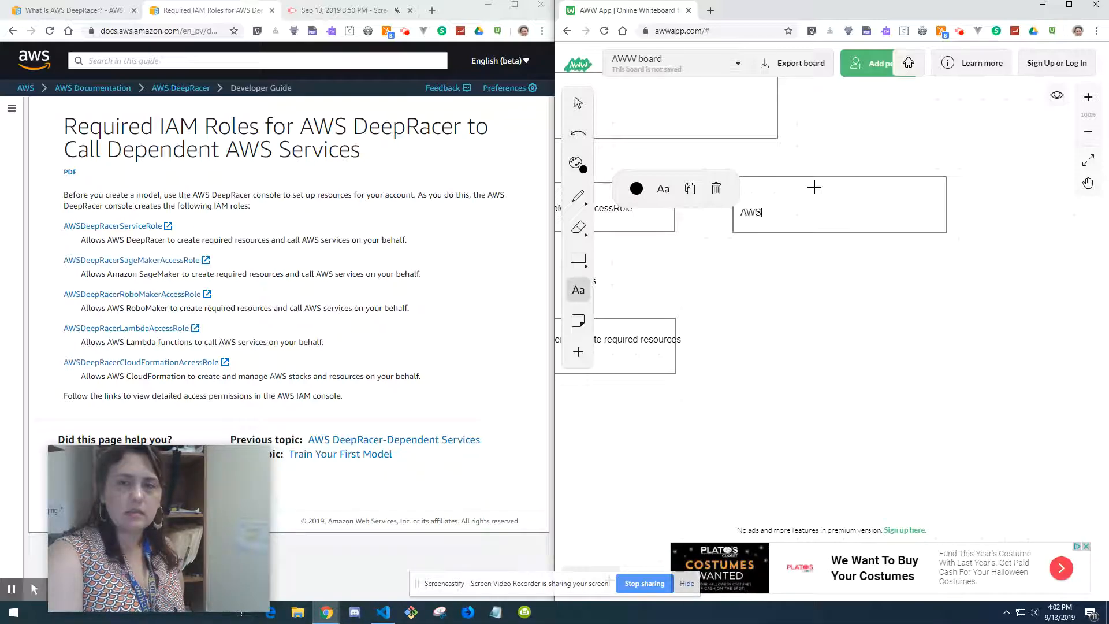
{"action": "type", "text": "DeepRacerLambdaAcce"}
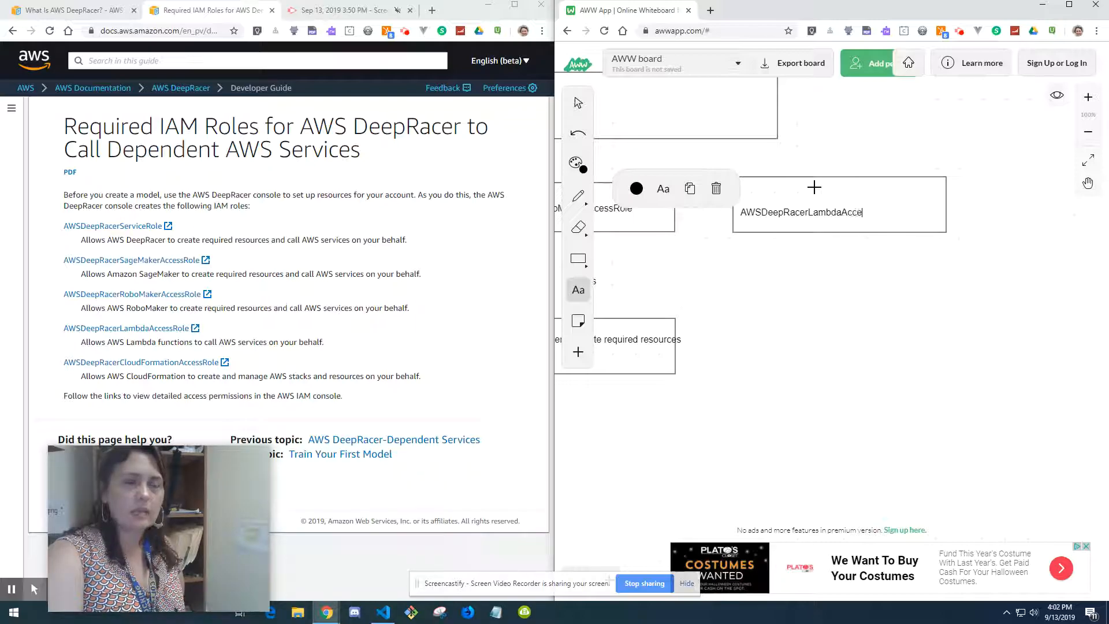
{"action": "type", "text": "ssRole"}
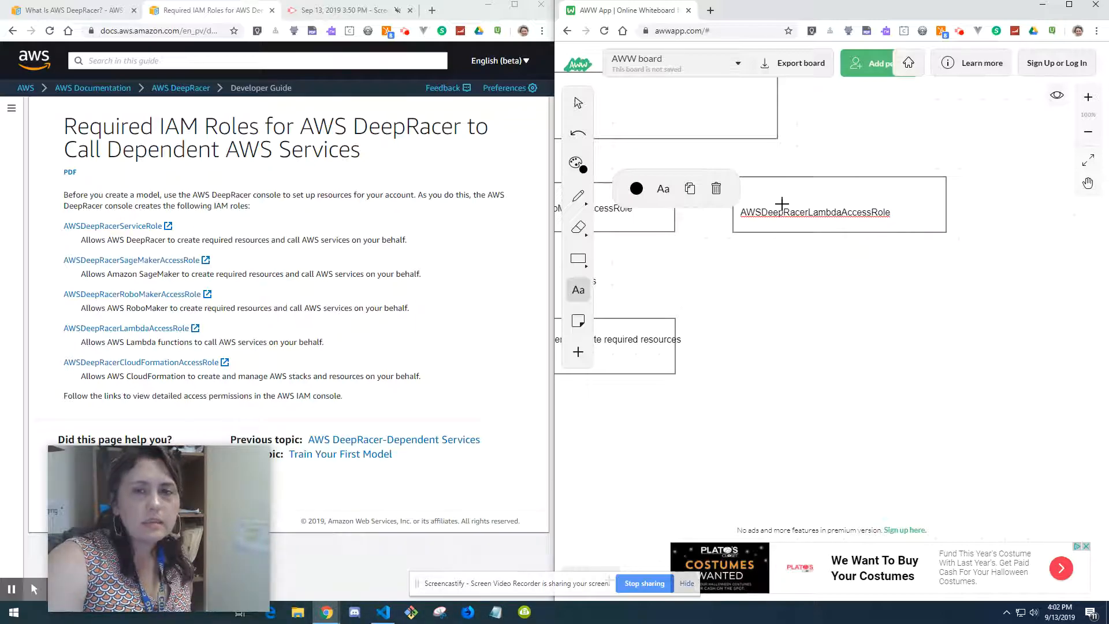
- Draw an empty rectangle below the AWSDeepRacerLambdaAccessRole box and connect the two with a vertical pencil line
{"action": "left_click", "coordinate": [578, 258]}
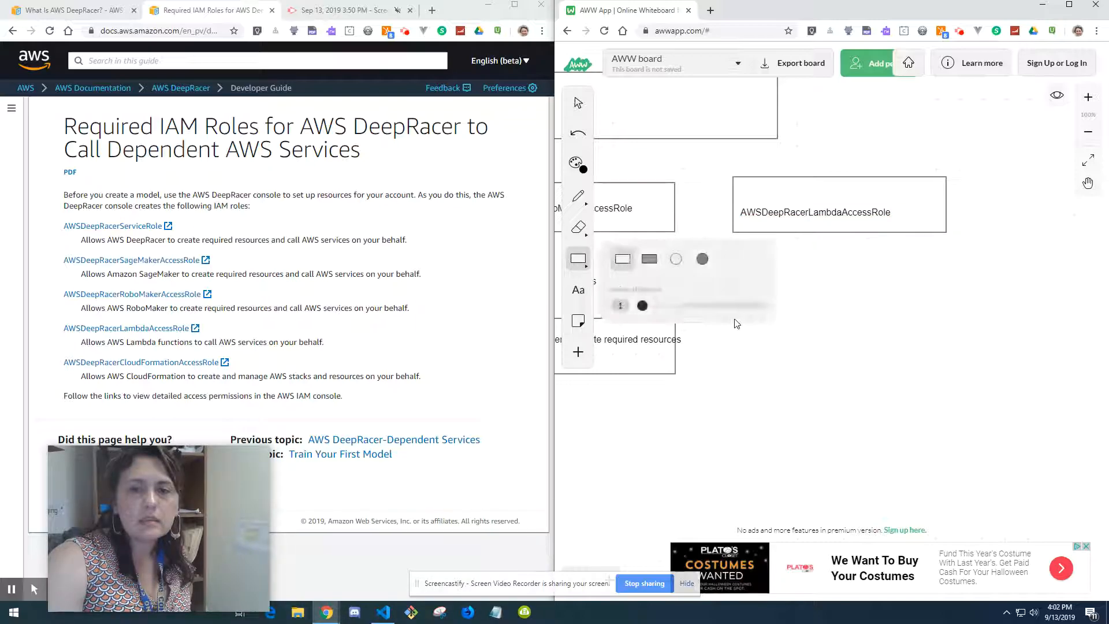
{"action": "left_click_drag", "start_coordinate": [732, 324], "coordinate": [947, 372]}
{"action": "left_click", "coordinate": [578, 196]}
{"action": "left_click_drag", "start_coordinate": [794, 235], "coordinate": [798, 321]}
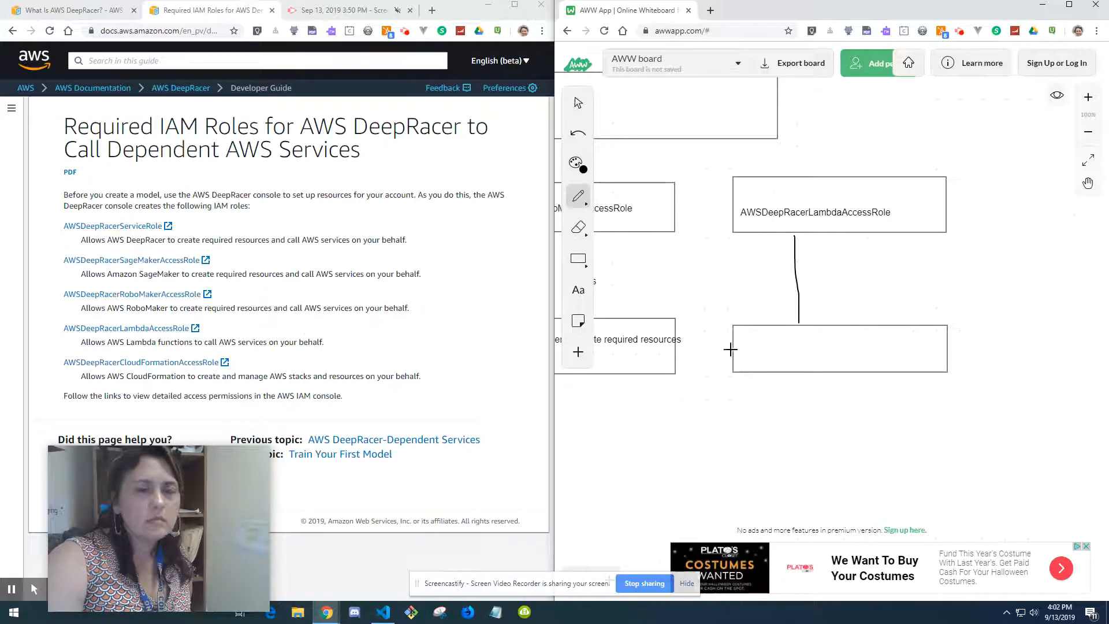
- Add the text label "allows" beside the line below the AWSDeepRacerLambdaAccessRole box
{"action": "left_click", "coordinate": [578, 289]}
{"action": "left_click", "coordinate": [806, 269]}
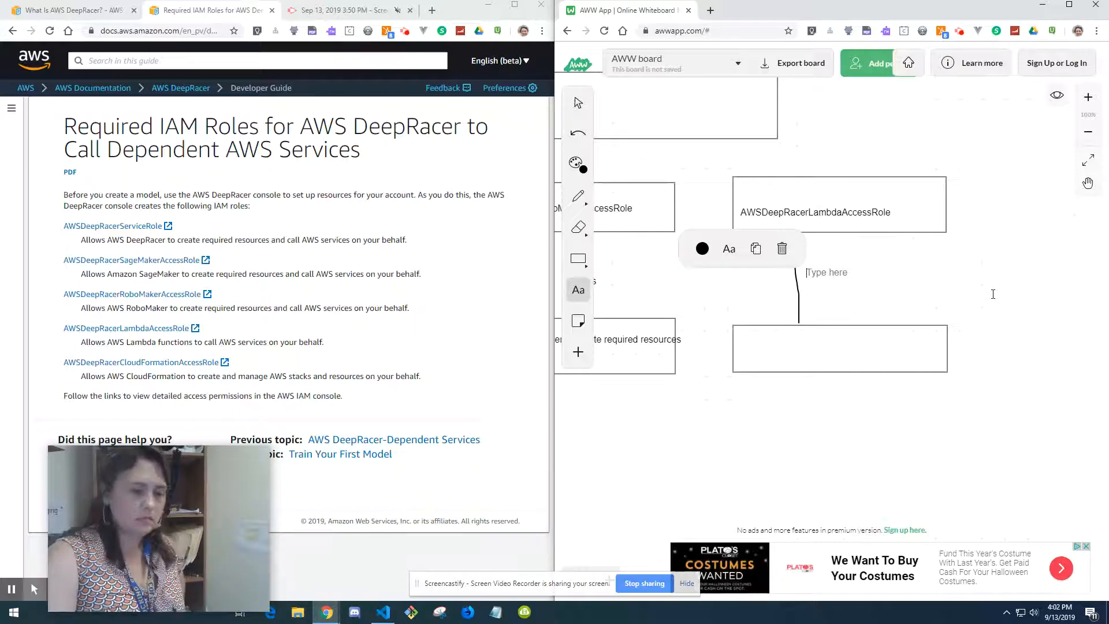
{"action": "type", "text": "allows"}
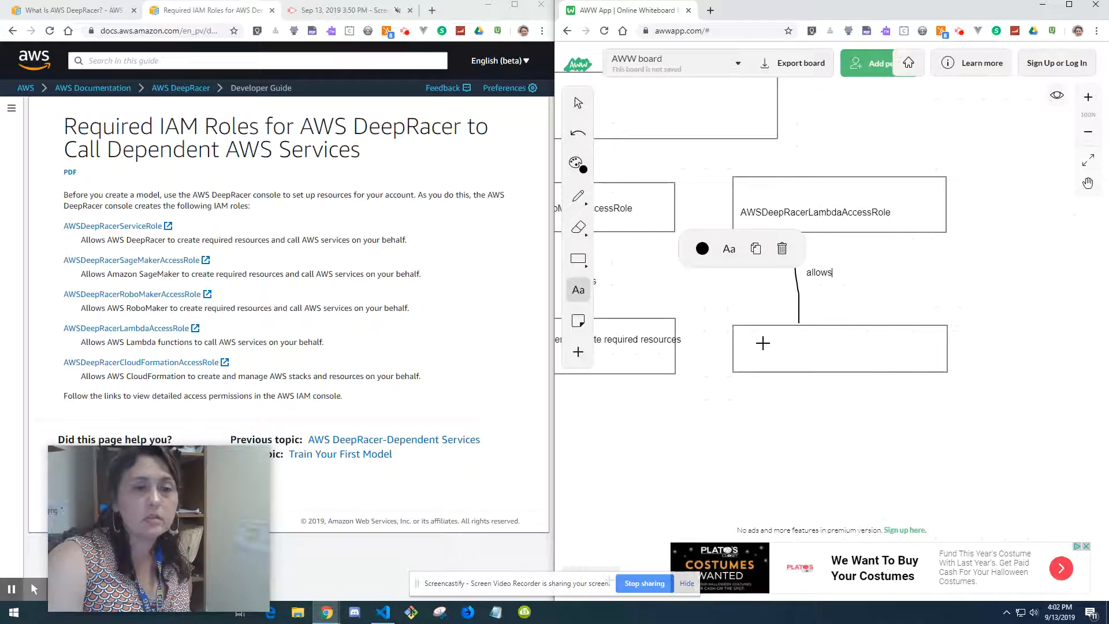
{"action": "left_click", "coordinate": [748, 343]}
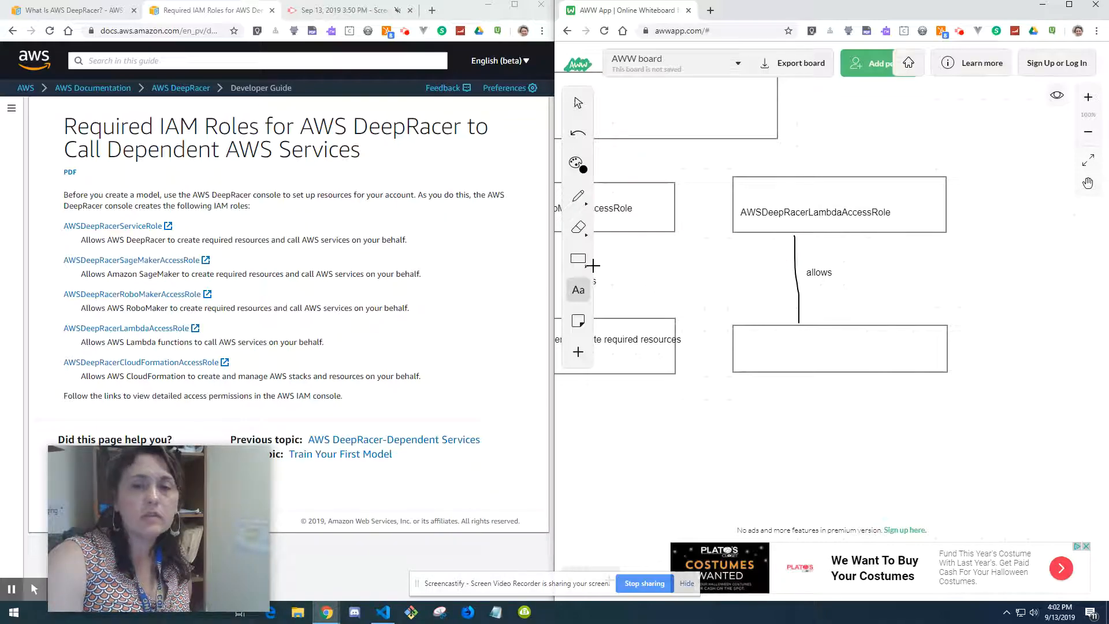
- Fill the empty box below AWSDeepRacerLambdaAccessRole with the text "Lambda Functions to call AWS Services on your behalf"
{"action": "left_click", "coordinate": [580, 263]}
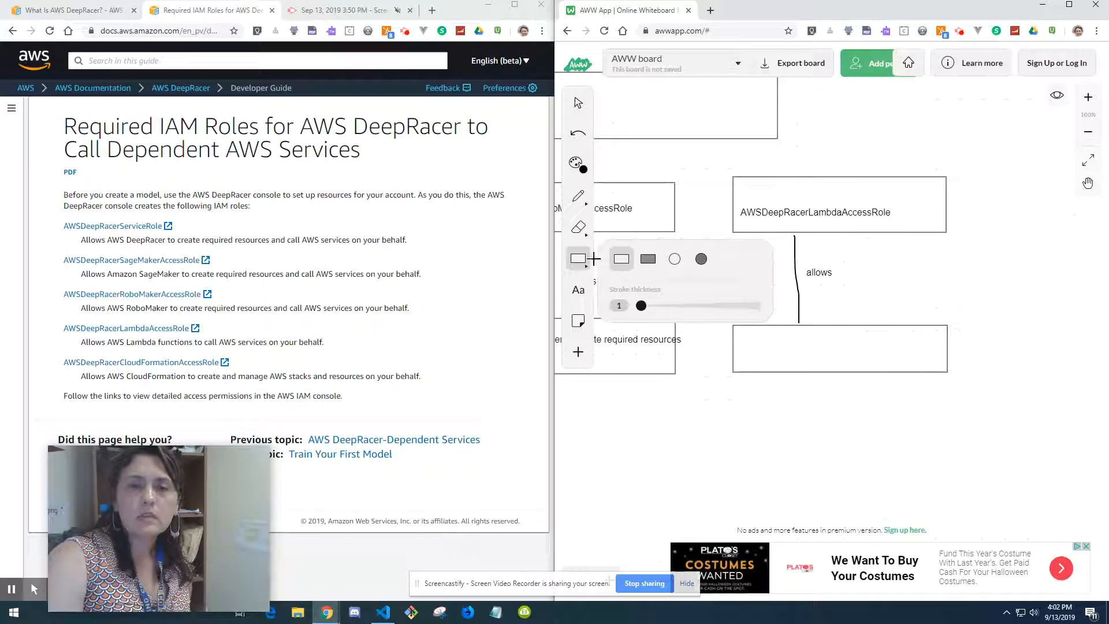
{"action": "left_click", "coordinate": [580, 292]}
{"action": "left_click", "coordinate": [750, 341]}
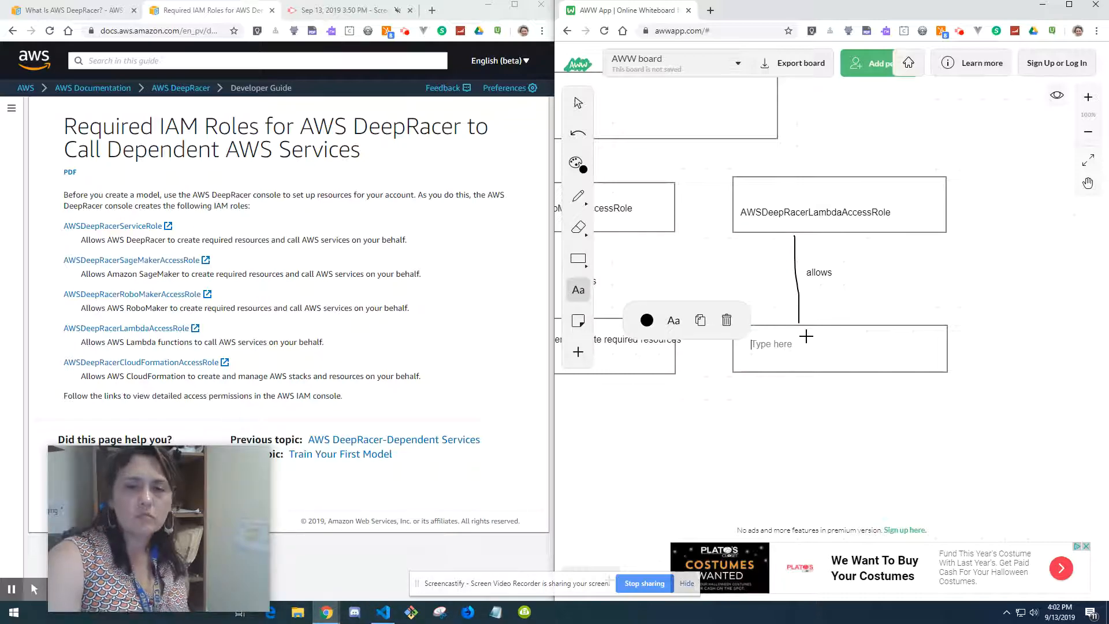
{"action": "type", "text": "Ia"}
{"action": "key", "text": "BackSpace"}
{"action": "key", "text": "BackSpace"}
{"action": "type", "text": "IAM"}
{"action": "key", "text": "BackSpace"}
{"action": "type", "text": "Lambda Functions to"}
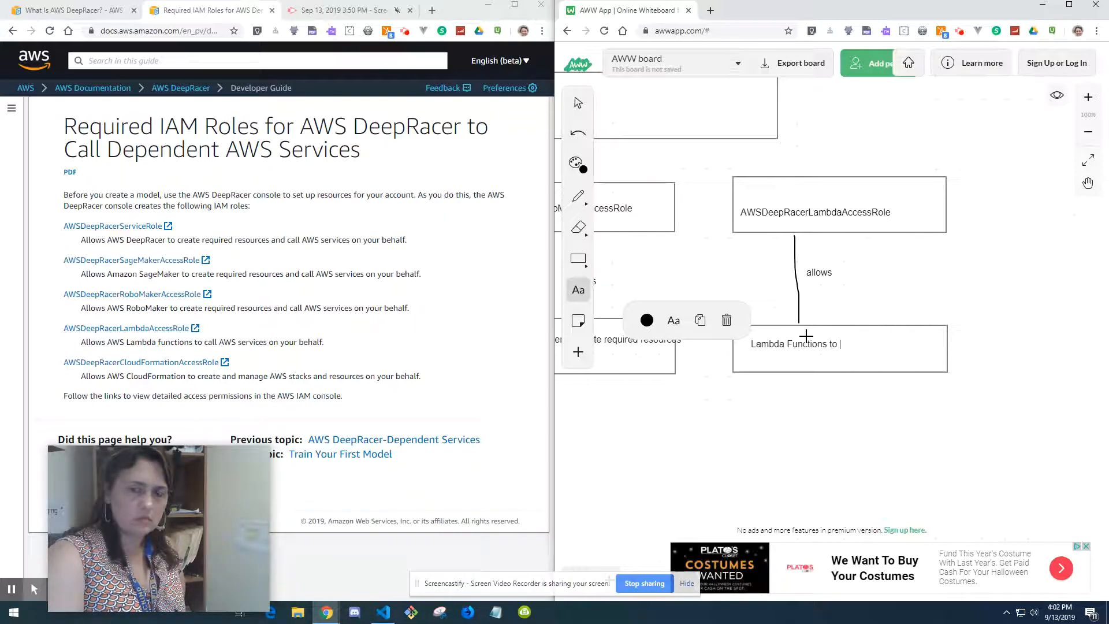
{"action": "type", "text": "call AWS S"}
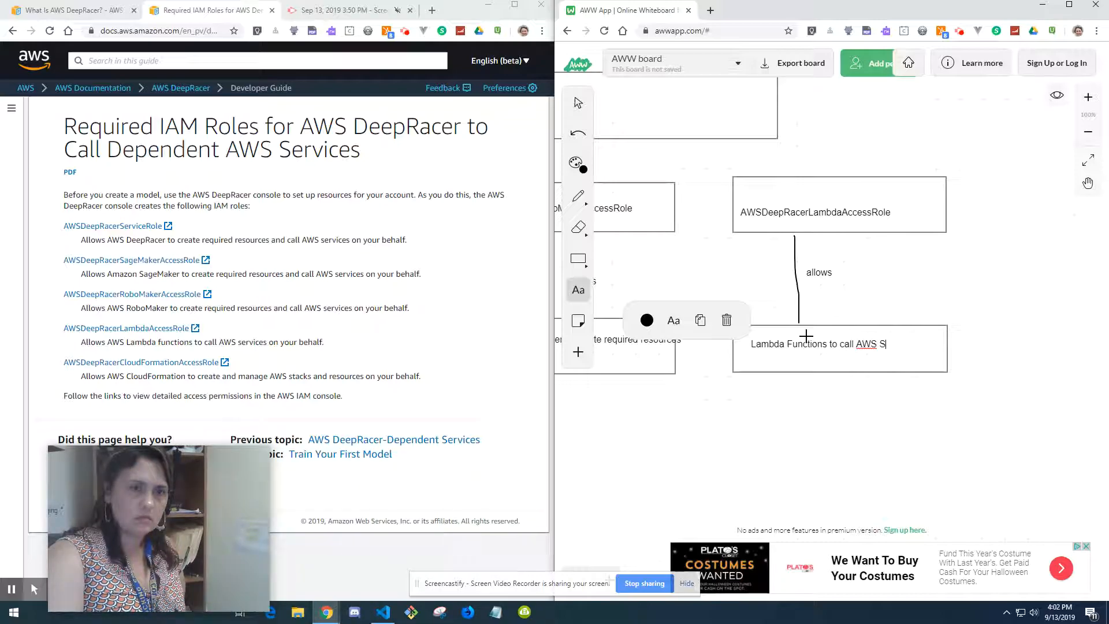
{"action": "type", "text": "ervices on your hb"}
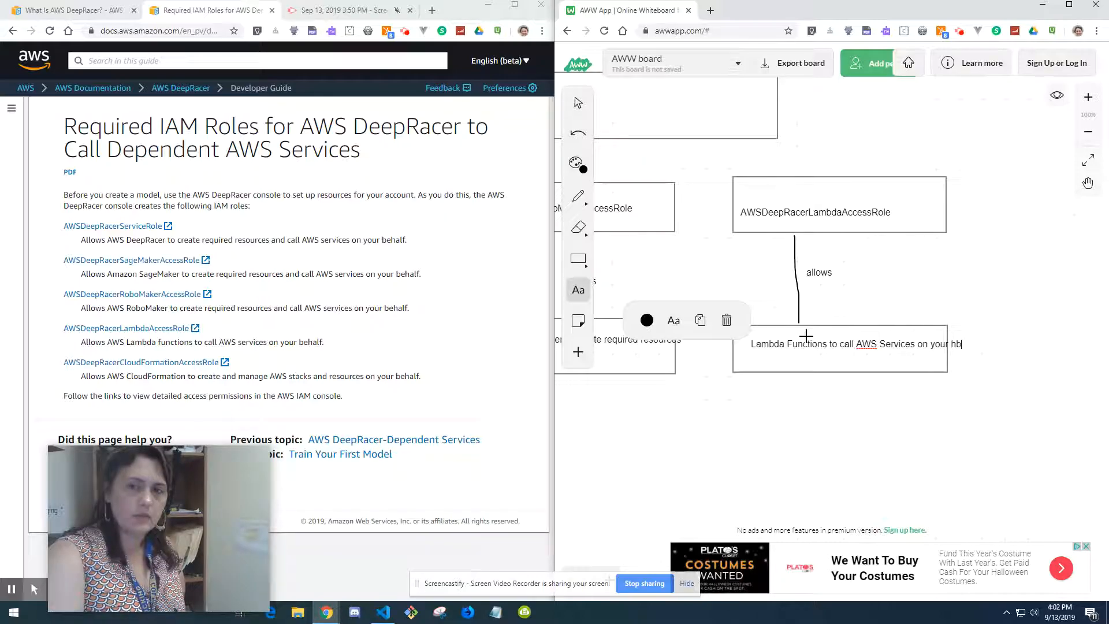
{"action": "key", "text": "BackSpace"}
{"action": "key", "text": "BackSpace"}
{"action": "type", "text": "behalf"}
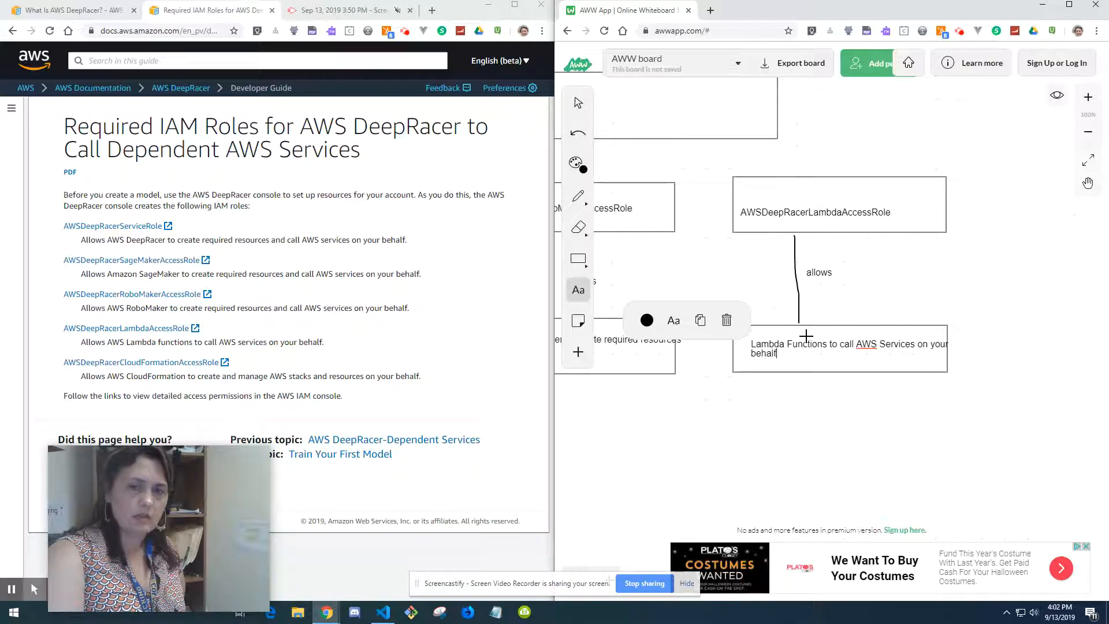
{"action": "left_click", "coordinate": [839, 433]}
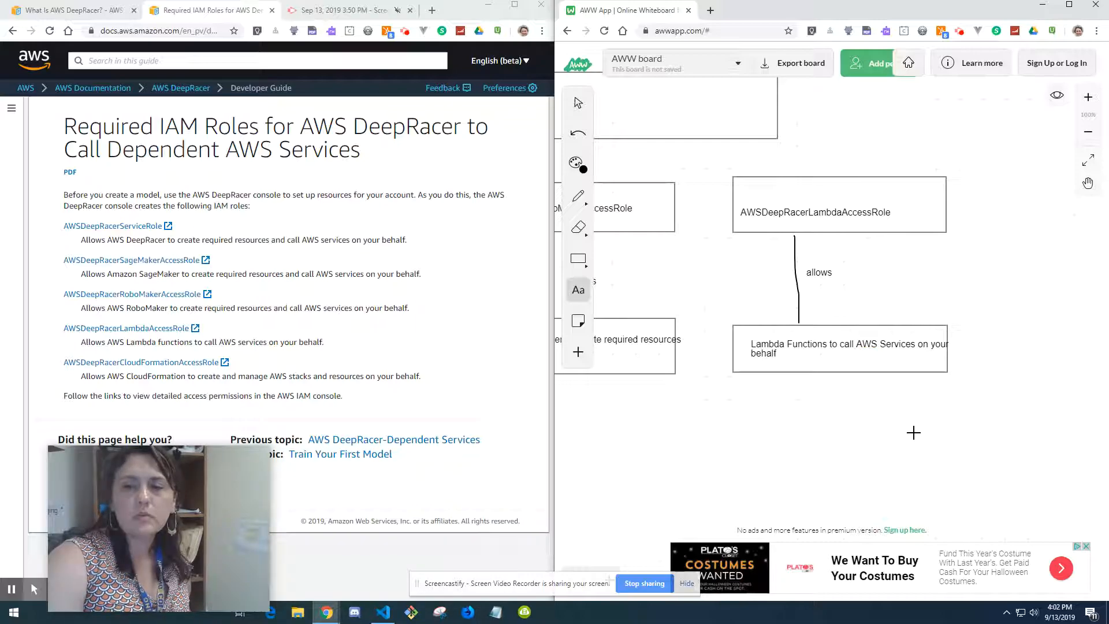
{"action": "left_click", "coordinate": [937, 433]}
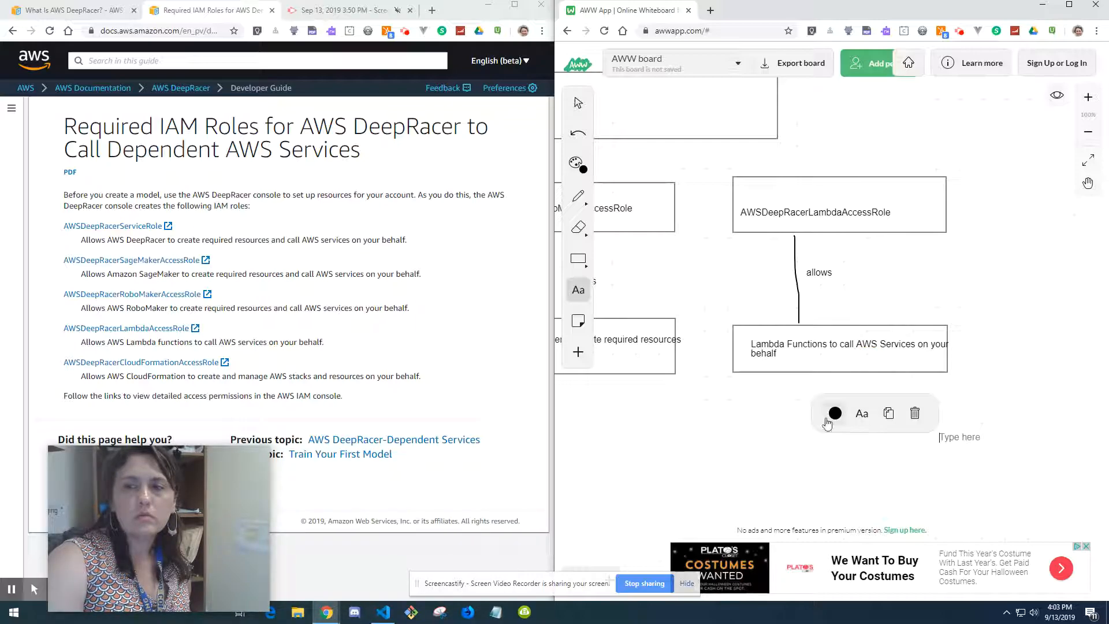
- Draw a rectangle to the right of the AWSDeepRacerLambdaAccessRole box and label it "AWSDeepRacerCloudFormationAccessRole"
{"action": "left_click", "coordinate": [1088, 183]}
{"action": "left_click_drag", "start_coordinate": [1012, 361], "coordinate": [744, 363]}
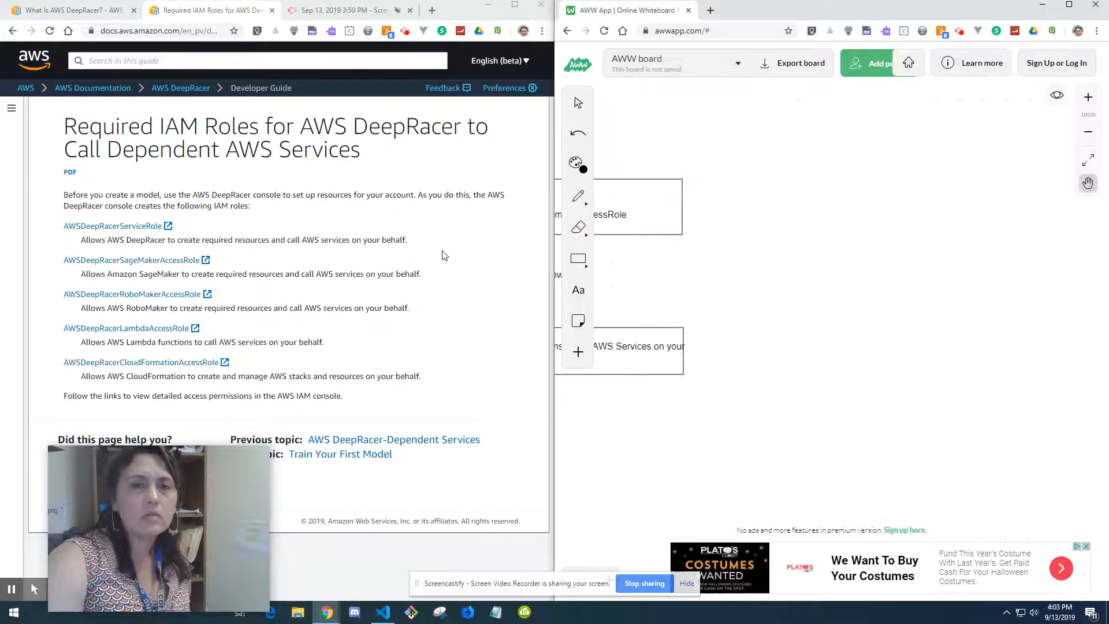
{"action": "left_click", "coordinate": [578, 259]}
{"action": "left_click_drag", "start_coordinate": [737, 176], "coordinate": [995, 238]}
{"action": "left_click", "coordinate": [578, 290]}
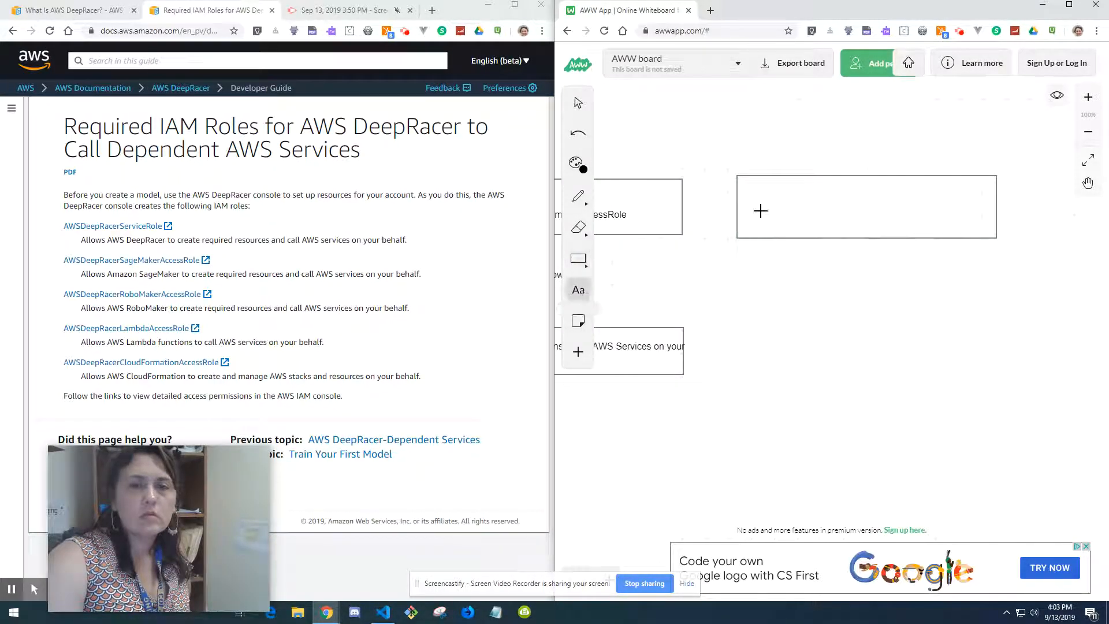
{"action": "left_click", "coordinate": [818, 210]}
{"action": "type", "text": "AWSDeepRacerClou"}
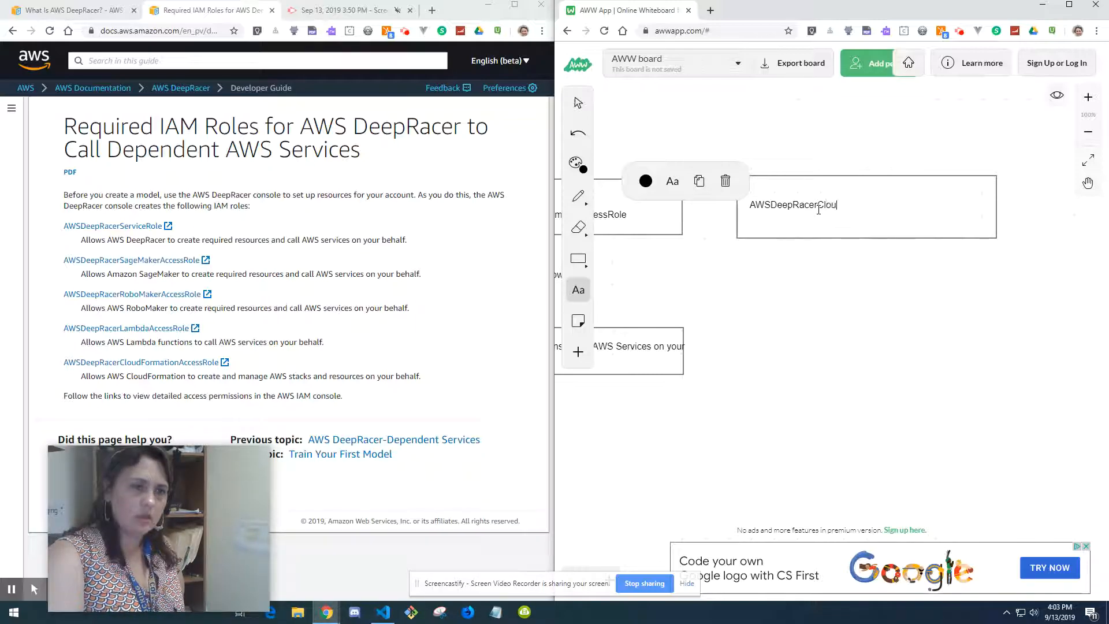
{"action": "type", "text": "dFormation"}
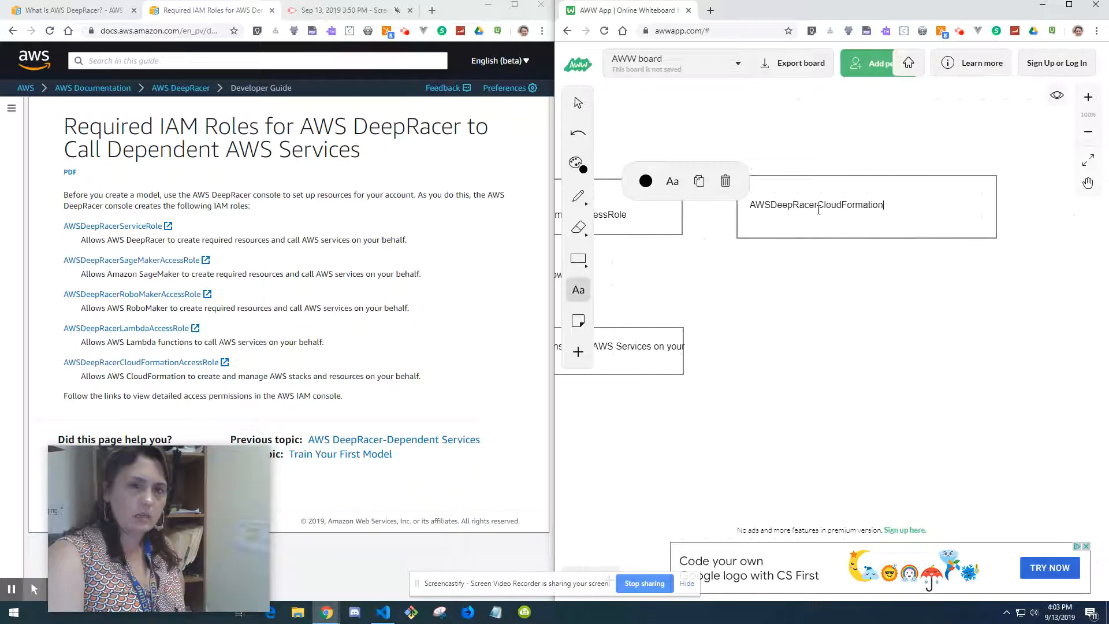
{"action": "type", "text": "AccessRole"}
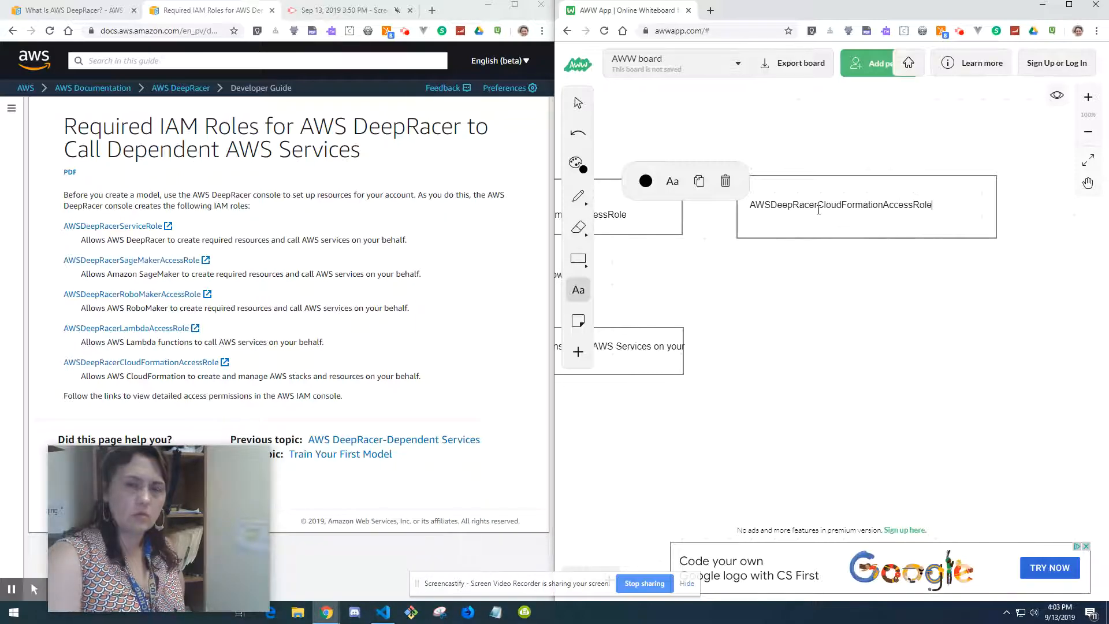
- Draw a rectangle below the AWSDeepRacerCloudFormationAccessRole box and fill it with "allows CloudFormation to create/manage AWS stacks and resources on your behalf"
{"action": "left_click", "coordinate": [572, 263]}
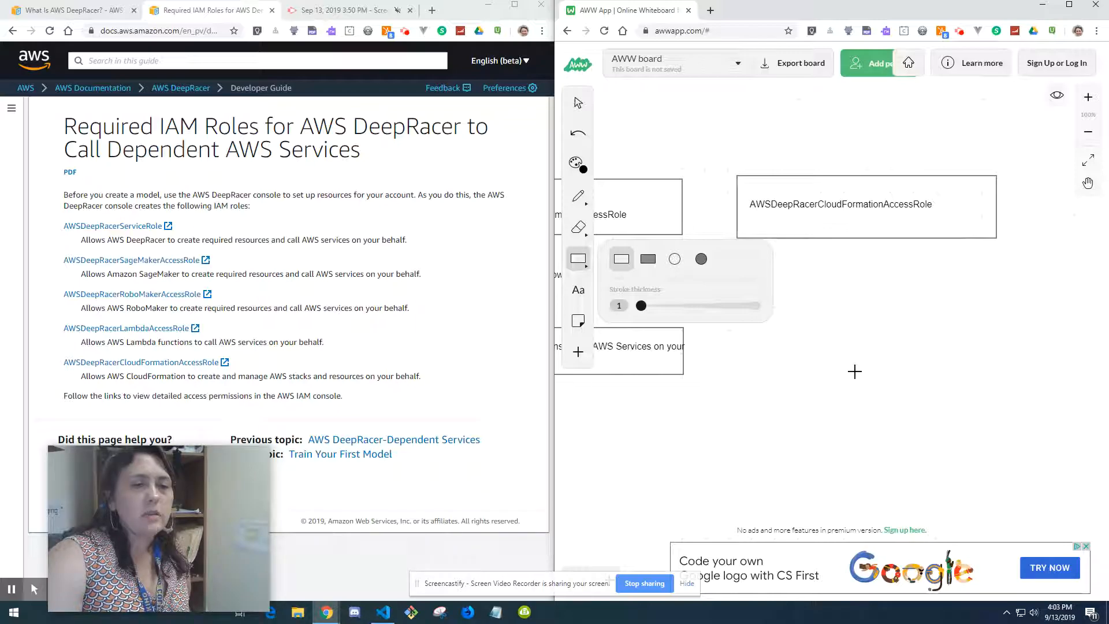
{"action": "mouse_move", "coordinate": [747, 327]}
{"action": "left_mouse_down"}
{"action": "mouse_move", "coordinate": [949, 346]}
{"action": "mouse_move", "coordinate": [1006, 374]}
{"action": "left_mouse_up"}
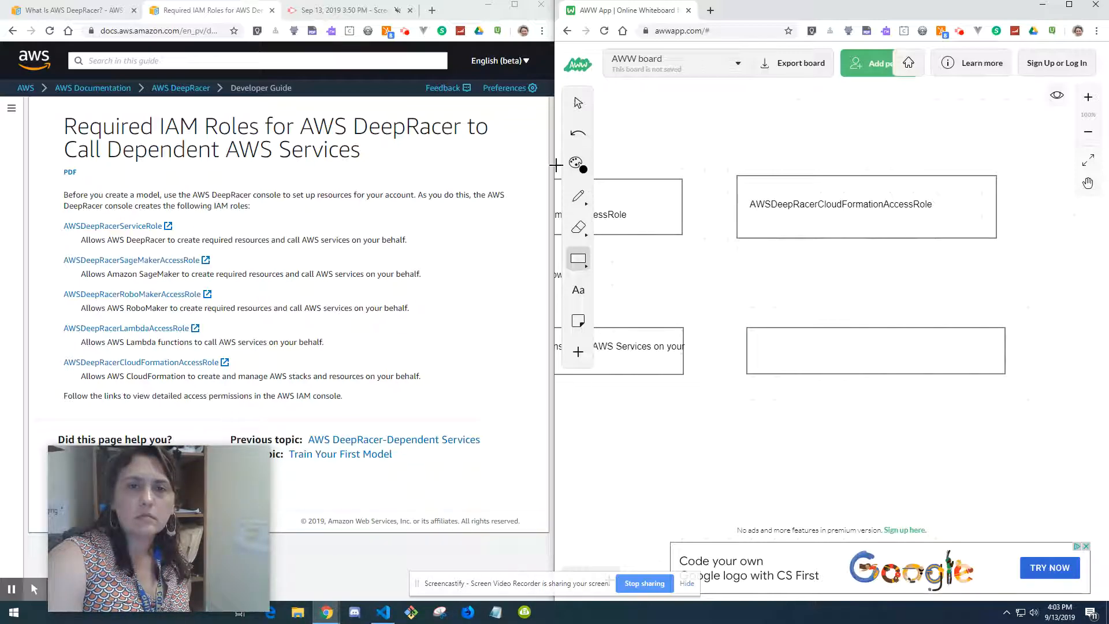
{"action": "left_click", "coordinate": [578, 290]}
{"action": "left_click", "coordinate": [779, 368]}
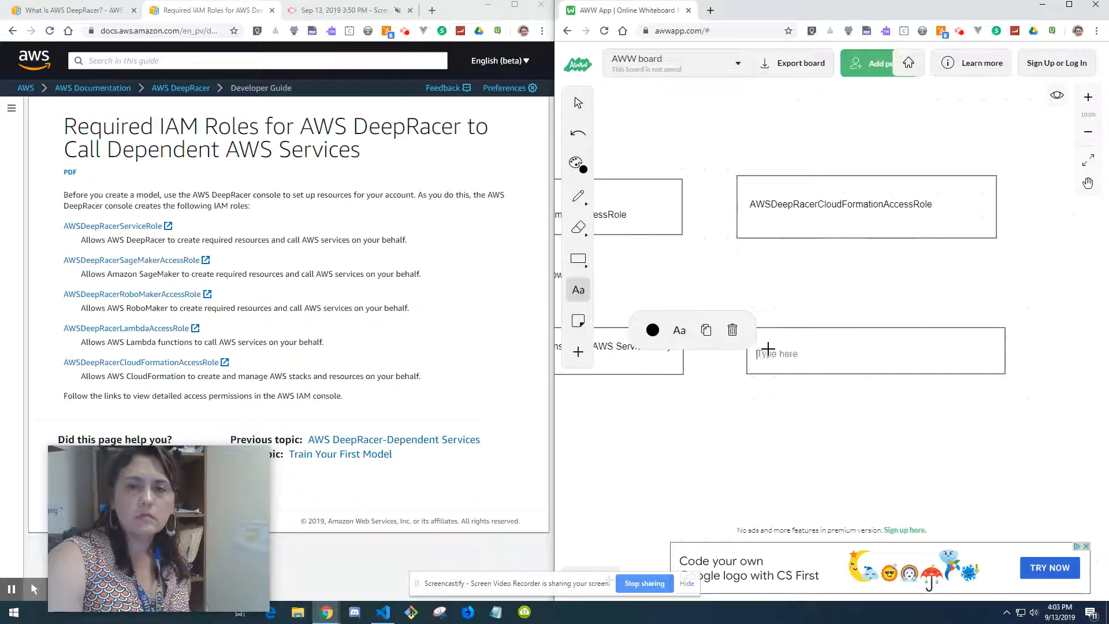
{"action": "type", "text": "allows Cloud"}
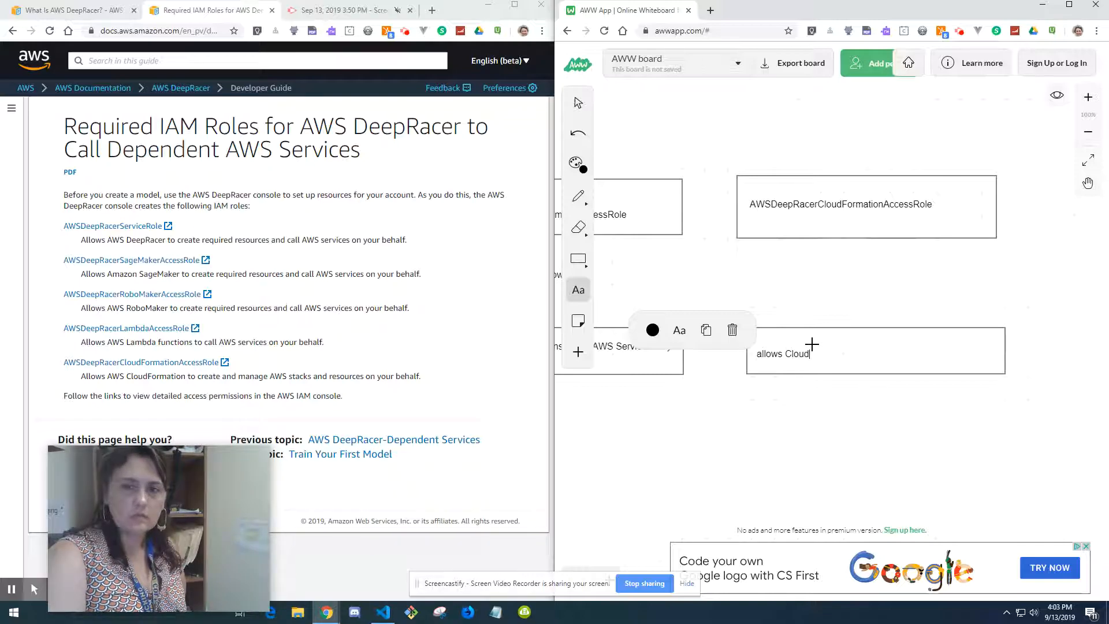
{"action": "type", "text": "Formation to"}
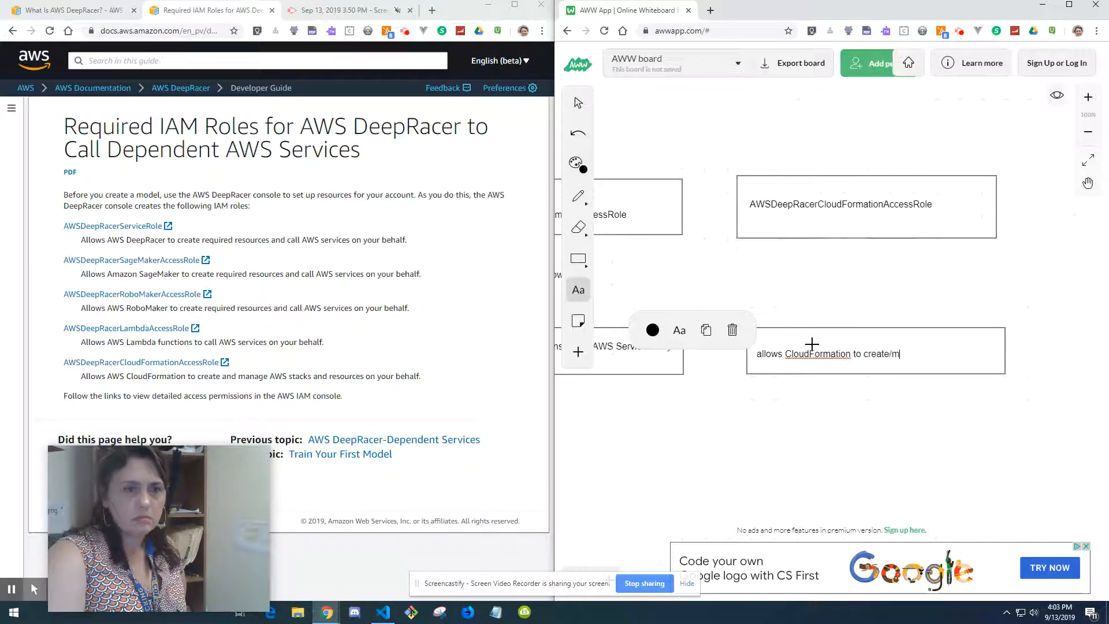
{"action": "type", "text": "create/manage AWS"}
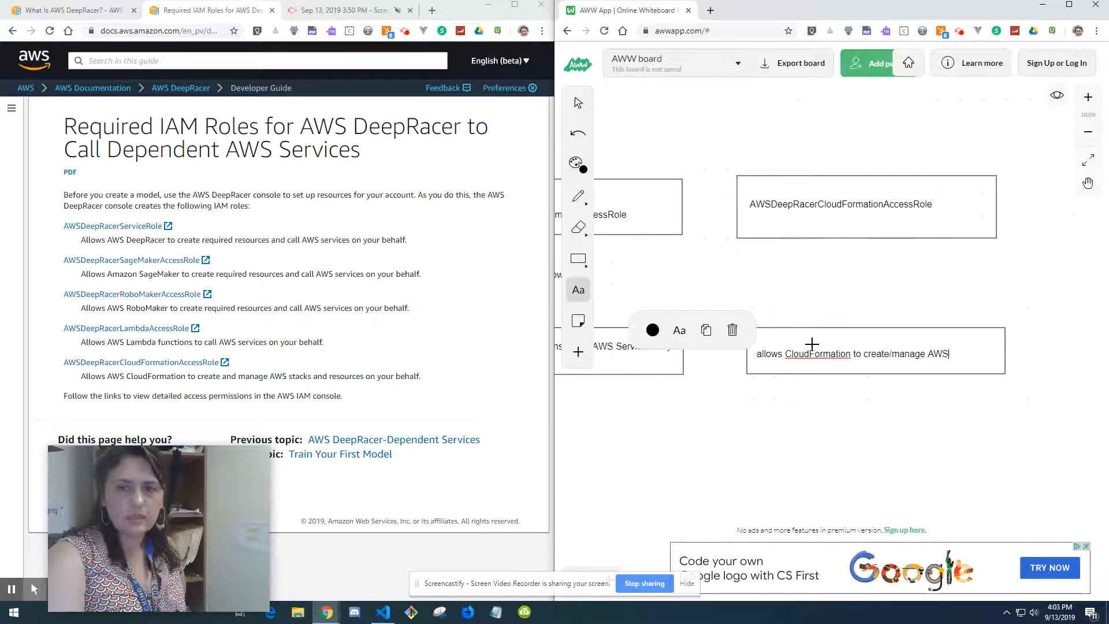
{"action": "type", "text": " stacks an"}
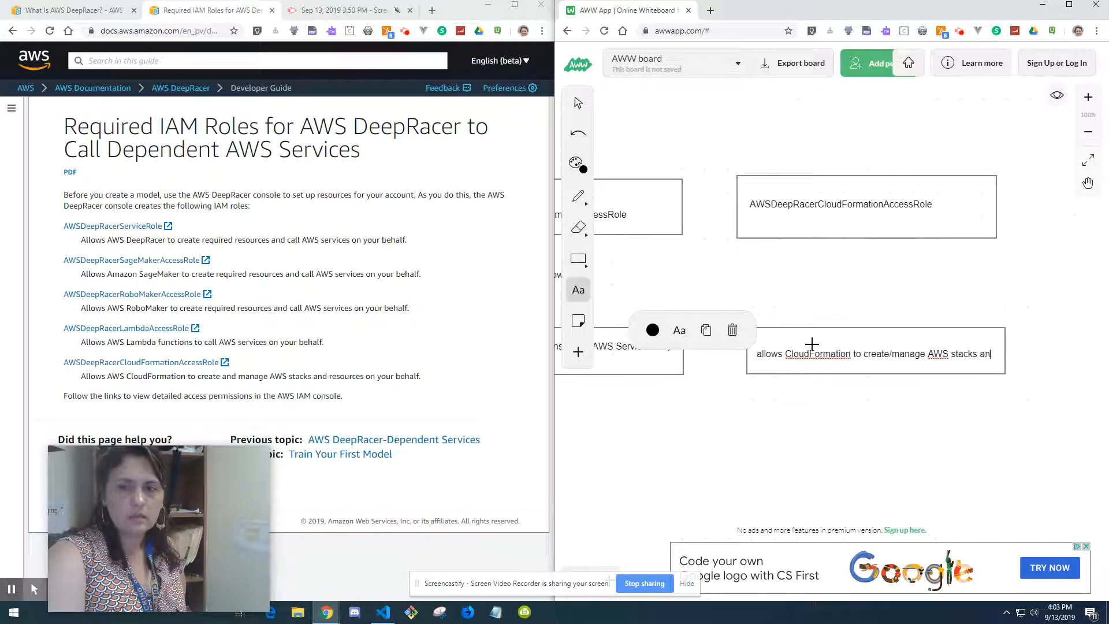
{"action": "type", "text": "d reso"}
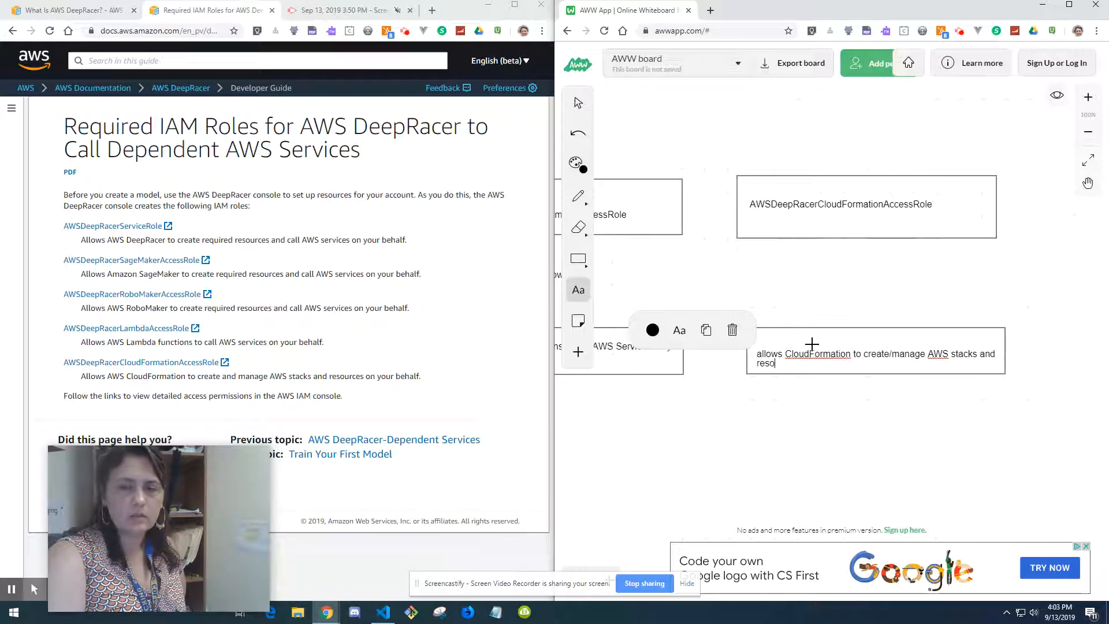
{"action": "type", "text": "urces on your behalf"}
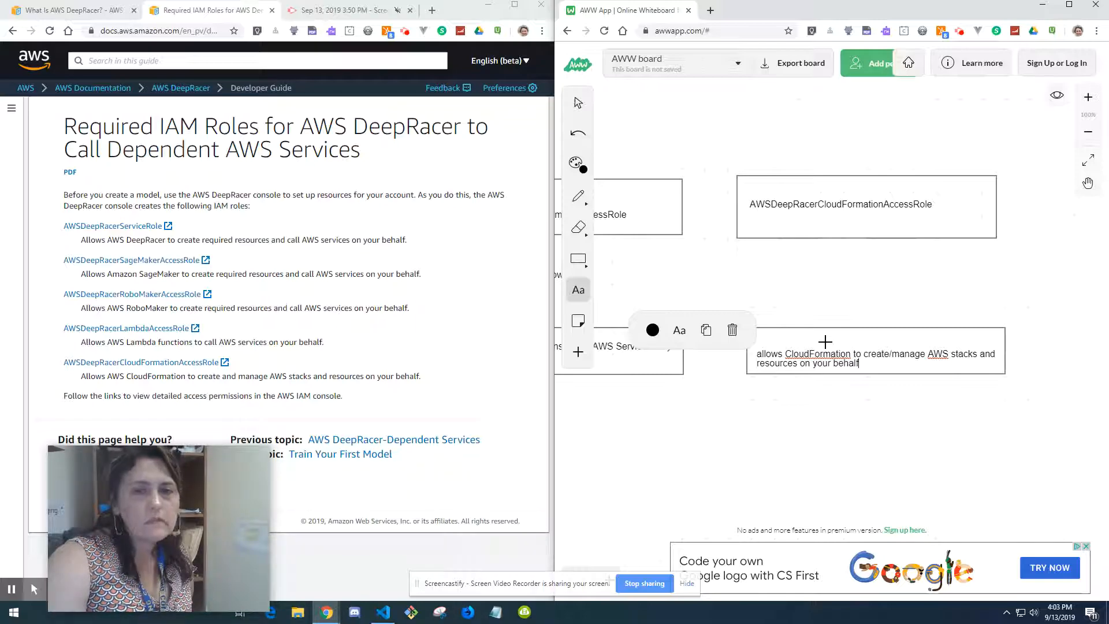
- Draw a line from the AWSDeepRacerCloudFormationAccessRole box to the box below it and label the line "allows"
{"action": "left_click", "coordinate": [578, 195]}
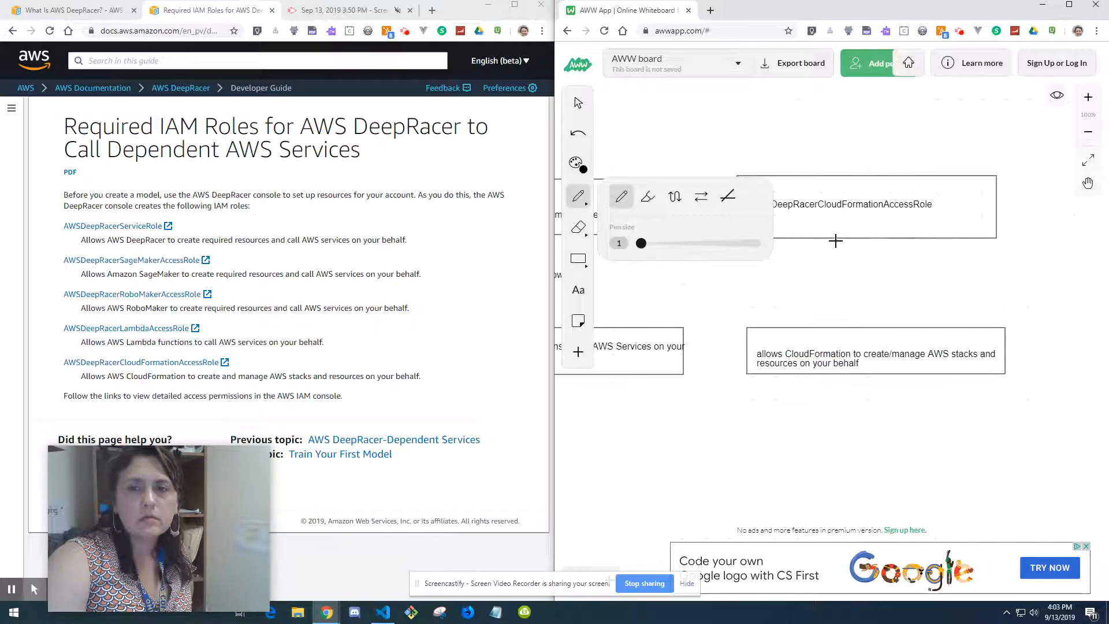
{"action": "left_click_drag", "start_coordinate": [836, 241], "coordinate": [828, 325]}
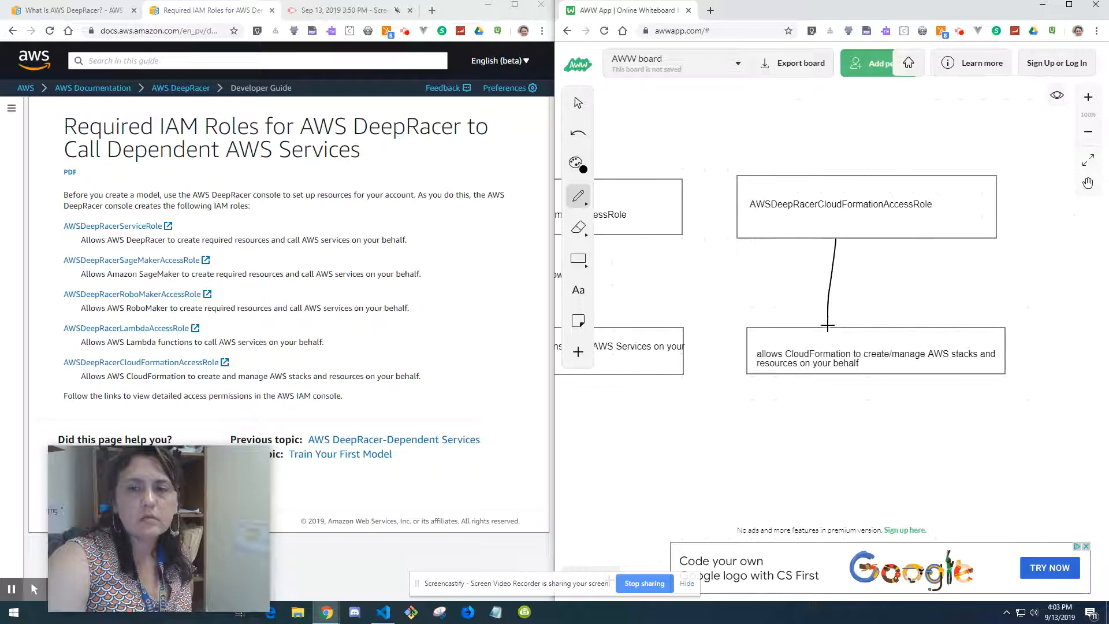
{"action": "left_click", "coordinate": [578, 290]}
{"action": "left_click", "coordinate": [838, 271]}
{"action": "type", "text": "allows"}
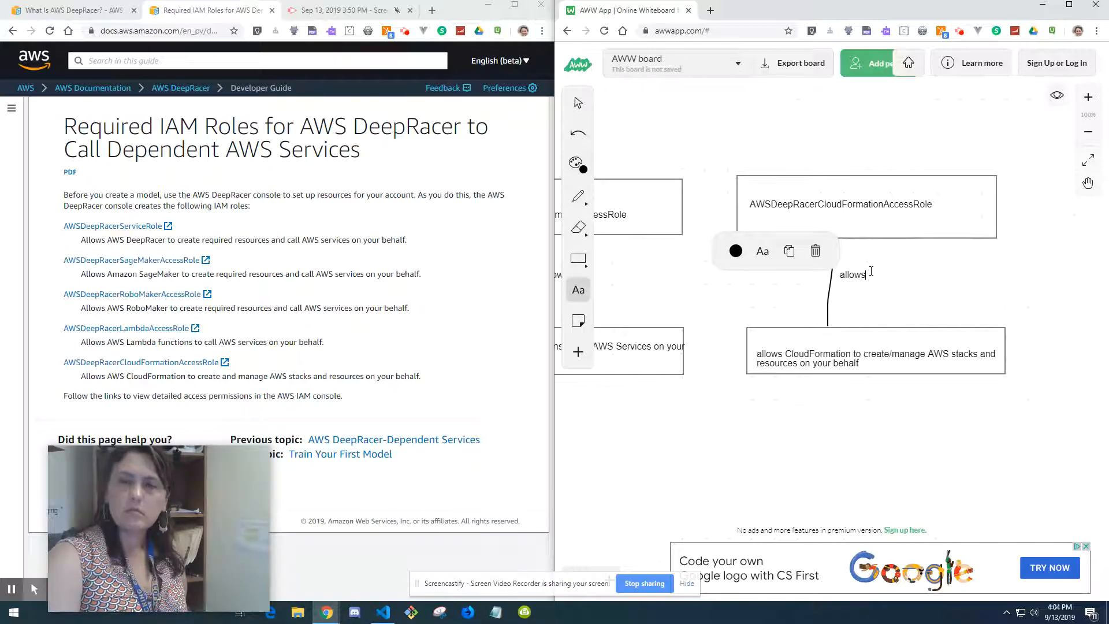
{"action": "left_click", "coordinate": [757, 443]}
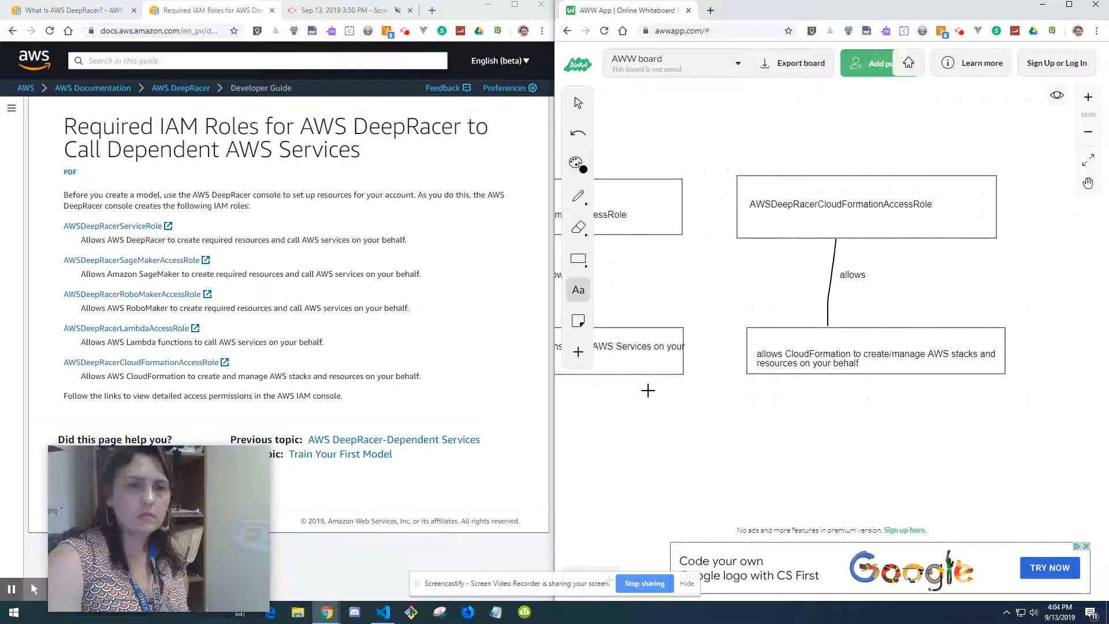
- Maximize the whiteboard window and draw a line connecting the "IAM Roles for the AWS DeepRacer" box to the AWSDeepRacerServiceRole box
{"action": "left_click", "coordinate": [1069, 4]}
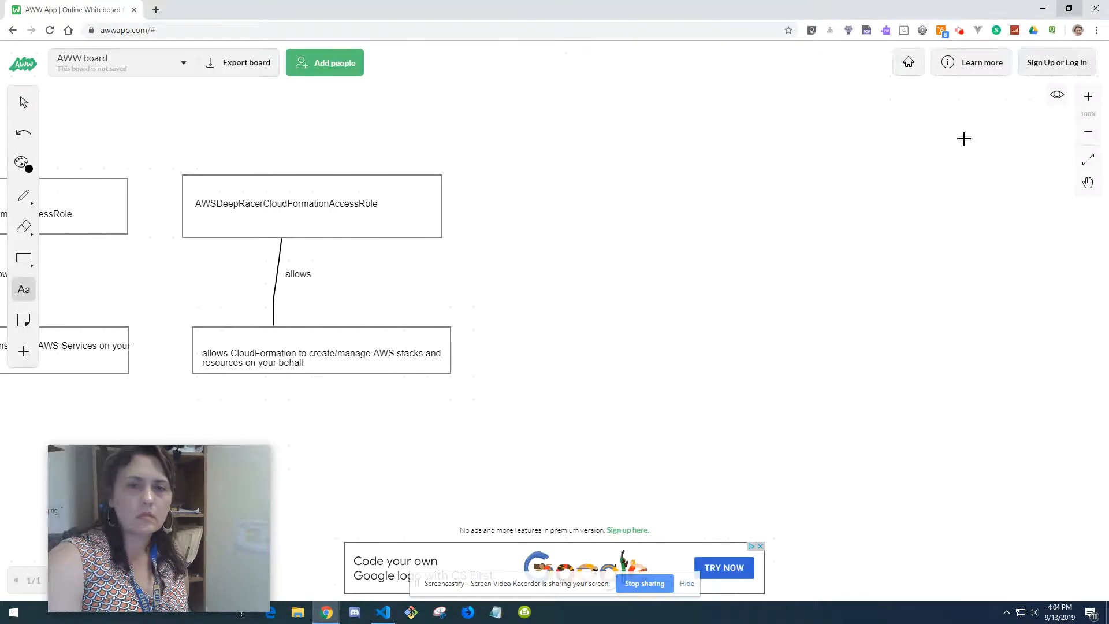
{"action": "left_click", "coordinate": [731, 341]}
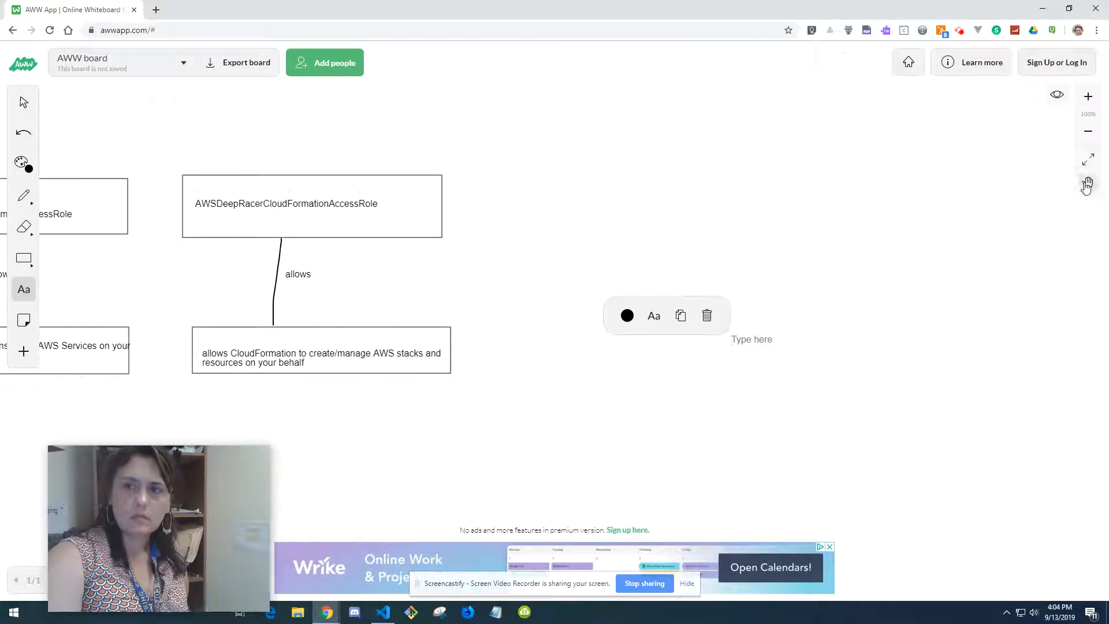
{"action": "left_click", "coordinate": [1088, 182]}
{"action": "left_click_drag", "start_coordinate": [690, 224], "coordinate": [967, 254]}
{"action": "left_click_drag", "start_coordinate": [819, 252], "coordinate": [964, 262]}
{"action": "left_click", "coordinate": [1089, 131]}
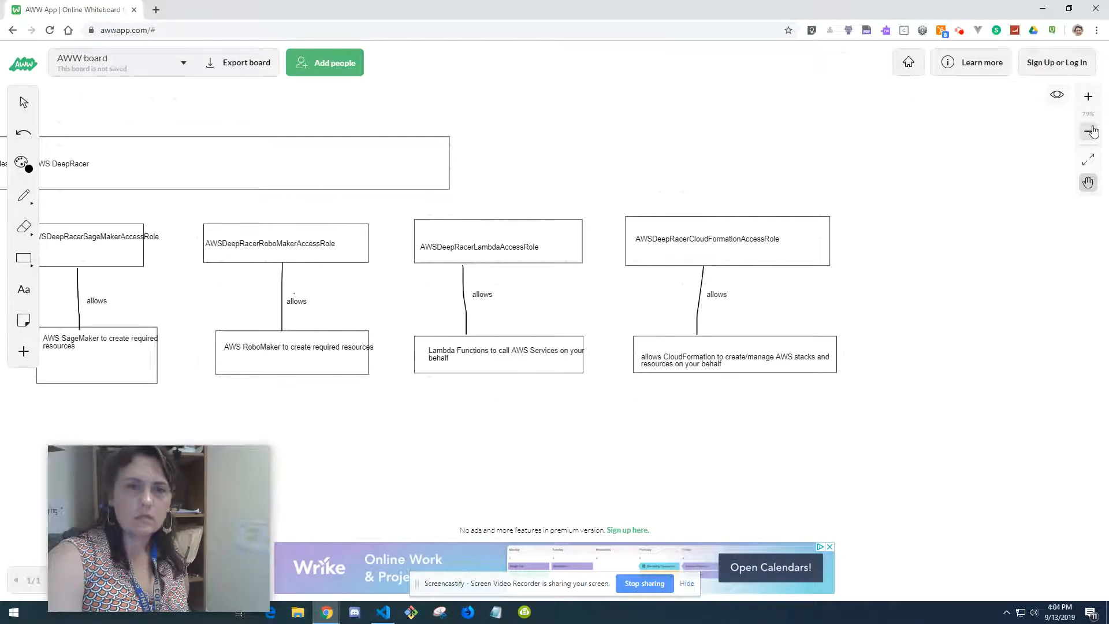
{"action": "left_click", "coordinate": [1089, 131]}
{"action": "left_click_drag", "start_coordinate": [871, 279], "coordinate": [992, 285]}
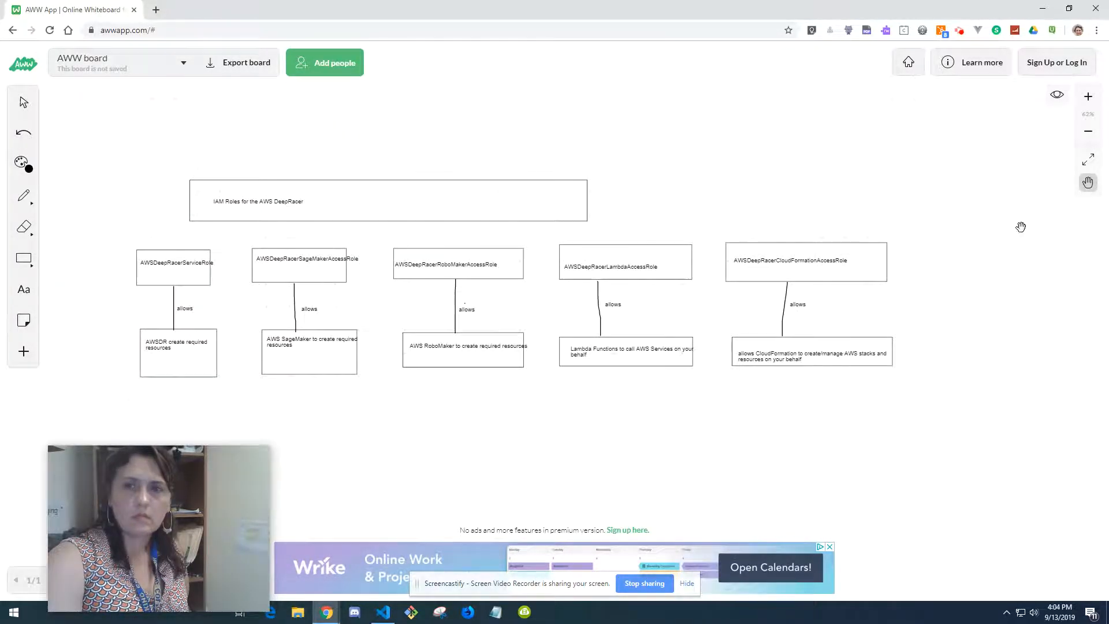
{"action": "left_click", "coordinate": [1088, 96]}
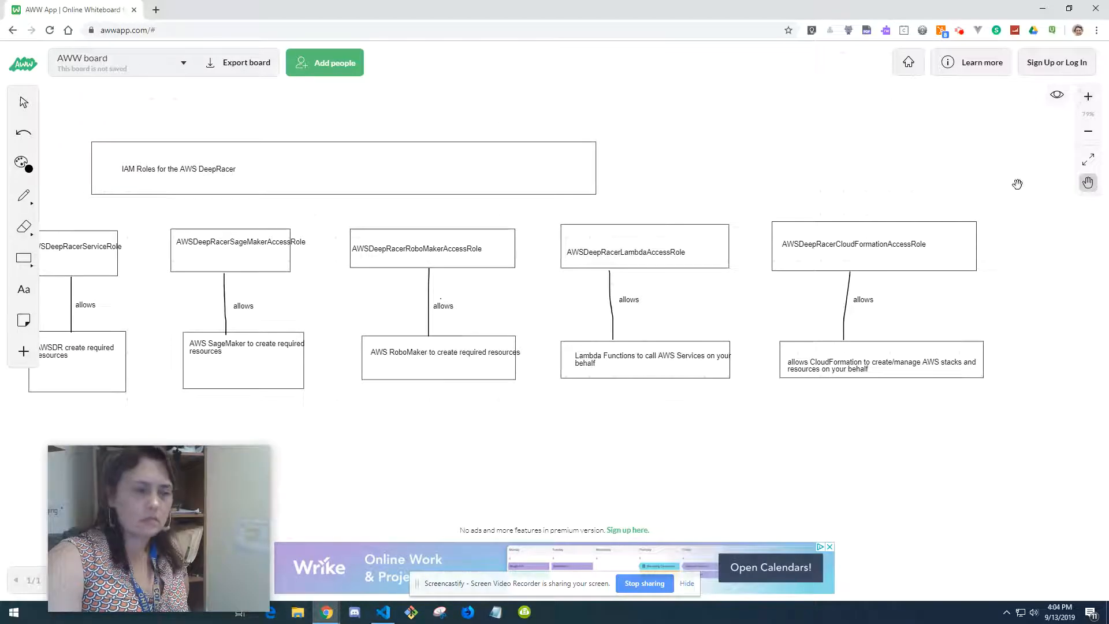
{"action": "left_click_drag", "start_coordinate": [819, 456], "coordinate": [868, 452]}
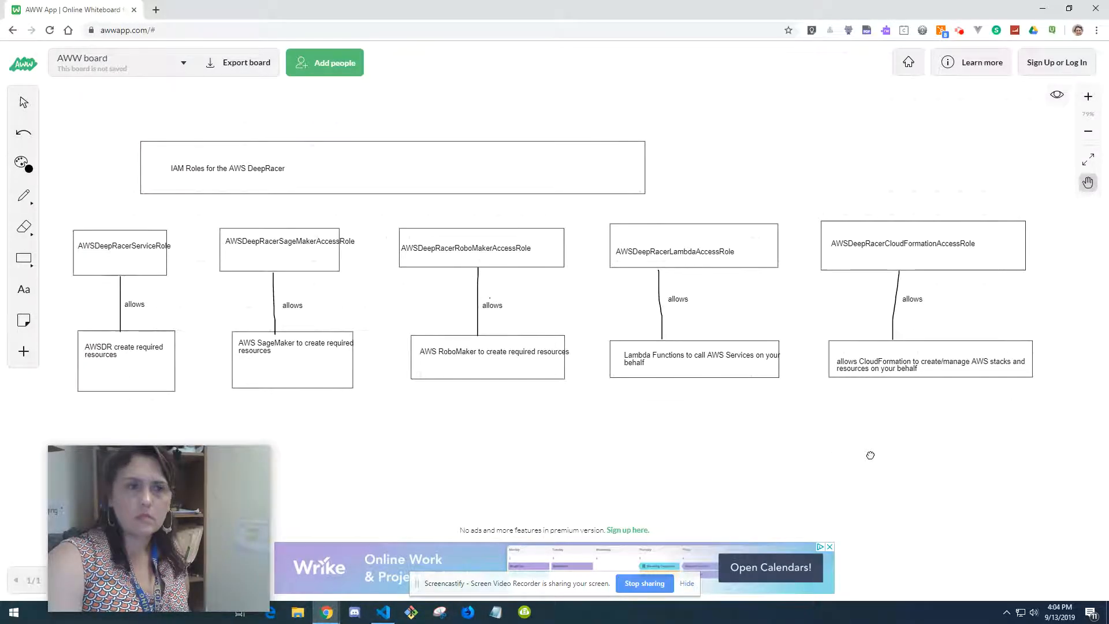
{"action": "left_click", "coordinate": [24, 197]}
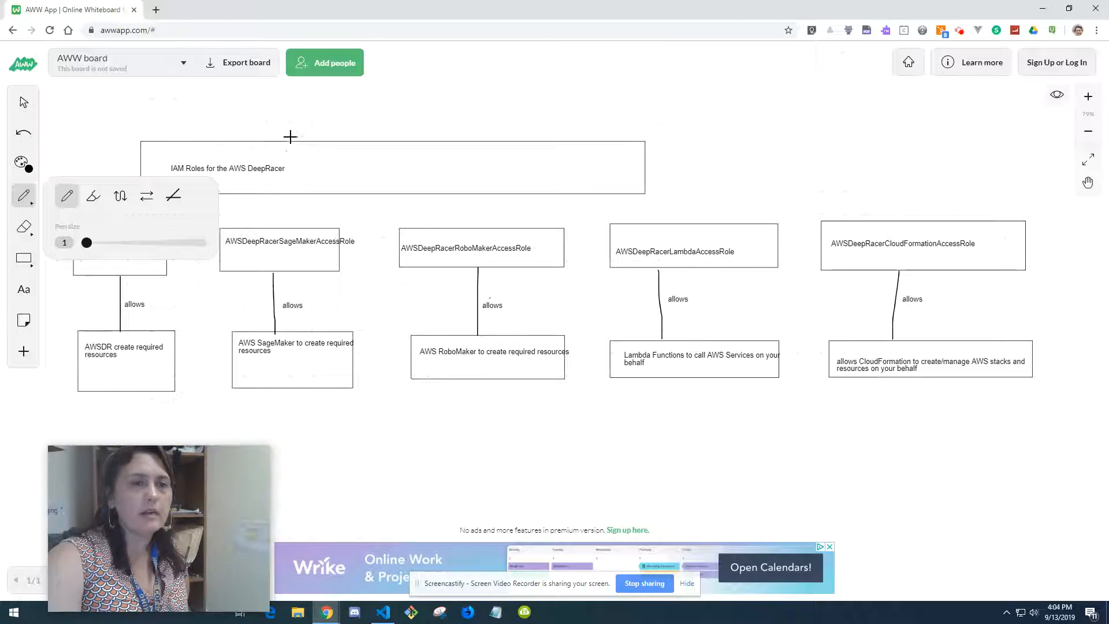
{"action": "left_click", "coordinate": [66, 196]}
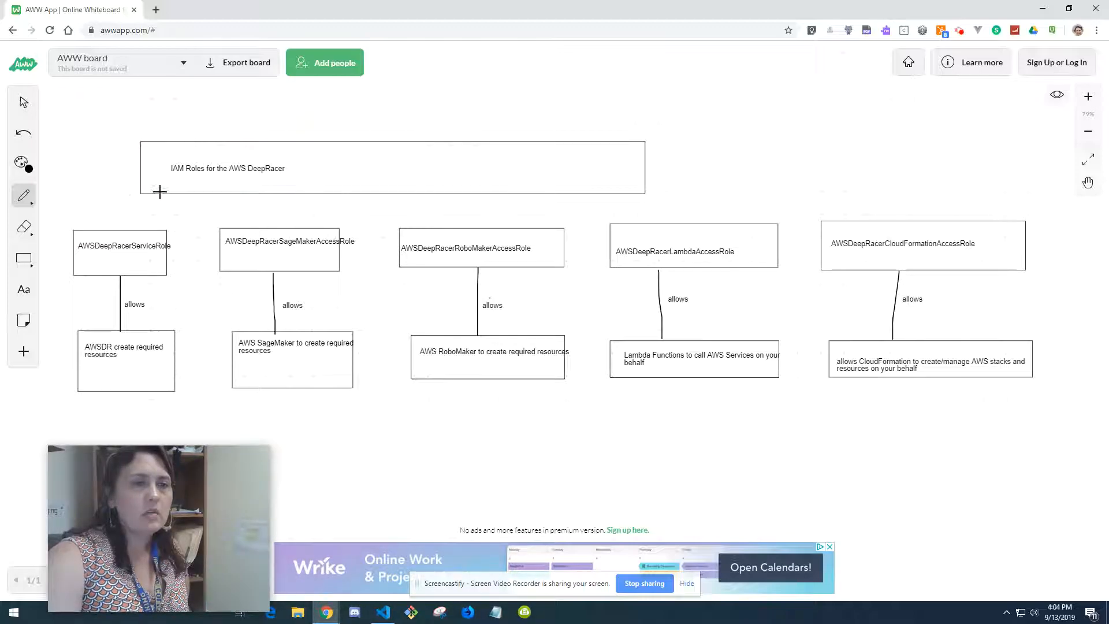
{"action": "left_click_drag", "start_coordinate": [161, 193], "coordinate": [123, 227]}
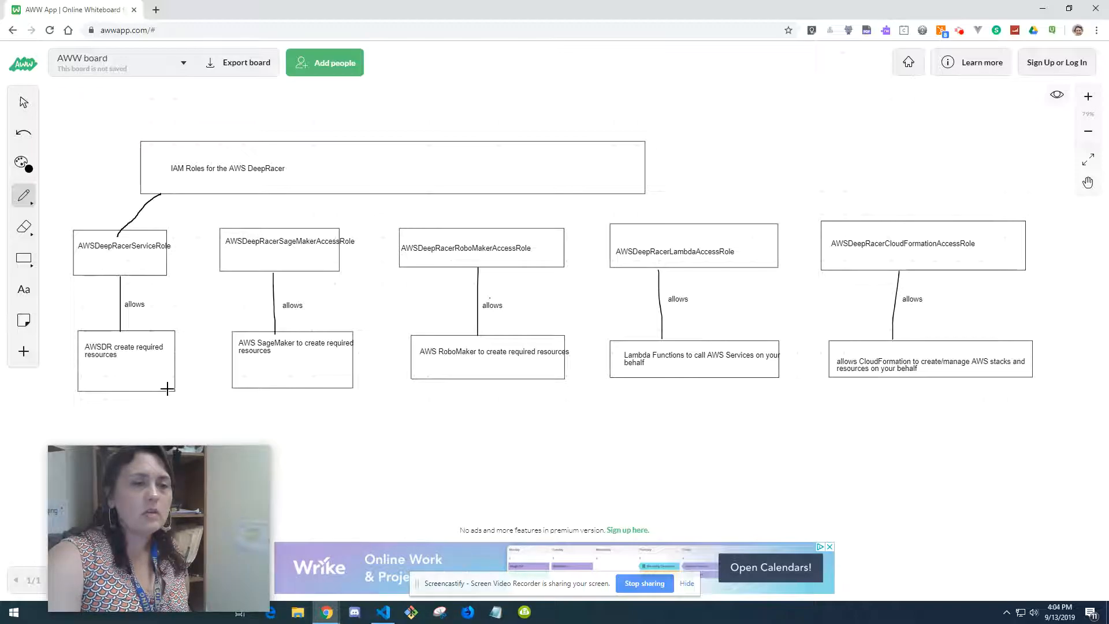
- Draw a wide rectangle centred below the permission boxes and fill it with the text "access AWS Services on your behalf"
{"action": "left_click", "coordinate": [24, 258]}
{"action": "left_click_drag", "start_coordinate": [403, 451], "coordinate": [786, 501]}
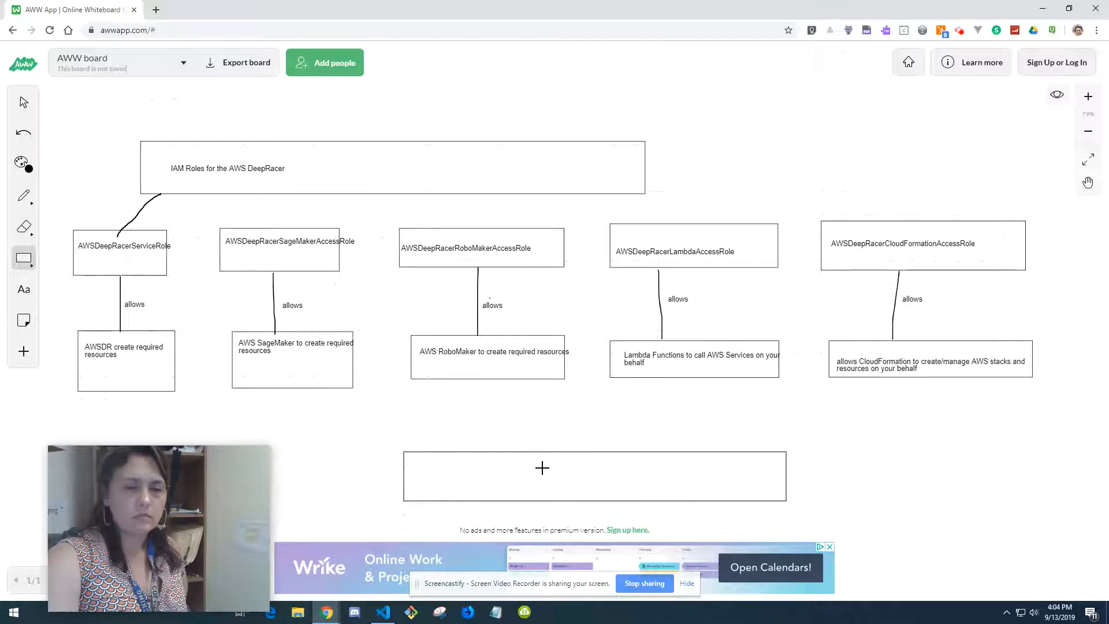
{"action": "left_click", "coordinate": [24, 289]}
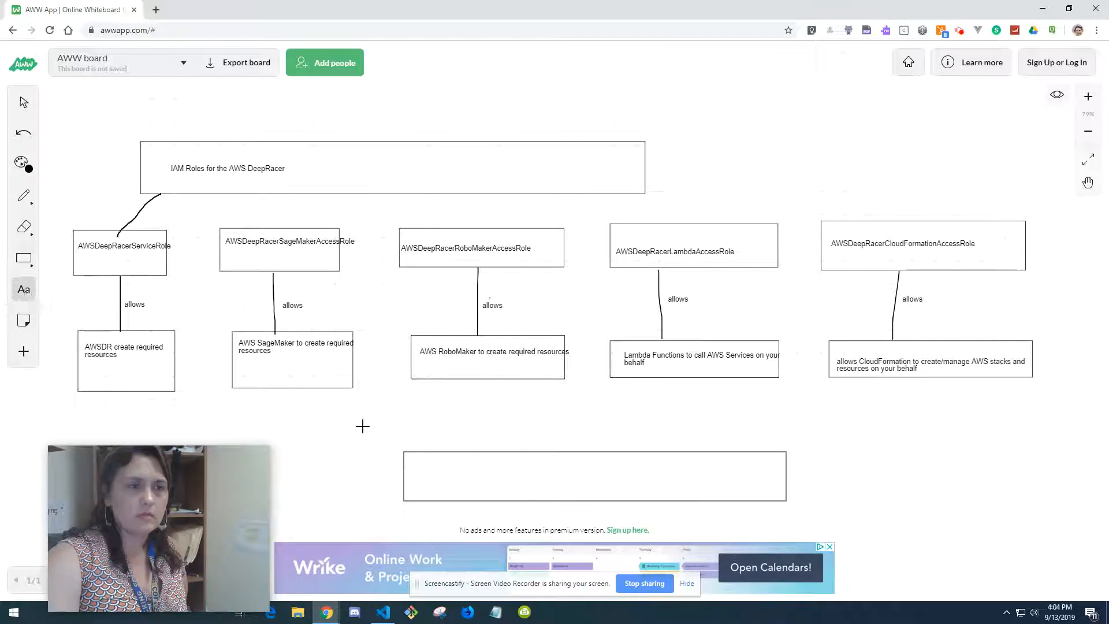
{"action": "left_click", "coordinate": [425, 475]}
{"action": "type", "text": "access AWS Services on your behalf"}
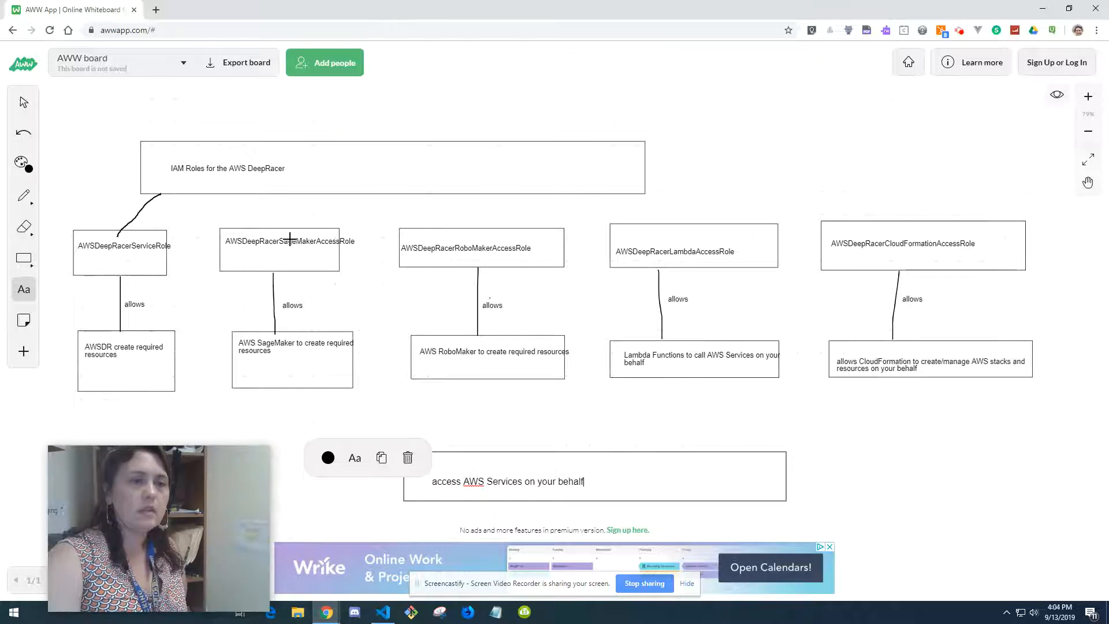
- Draw freehand lines from each of the five permission boxes to the "access AWS Services on your behalf" box, and dismiss the save reminder
{"action": "left_click", "coordinate": [24, 197]}
{"action": "left_click_drag", "start_coordinate": [137, 392], "coordinate": [486, 449]}
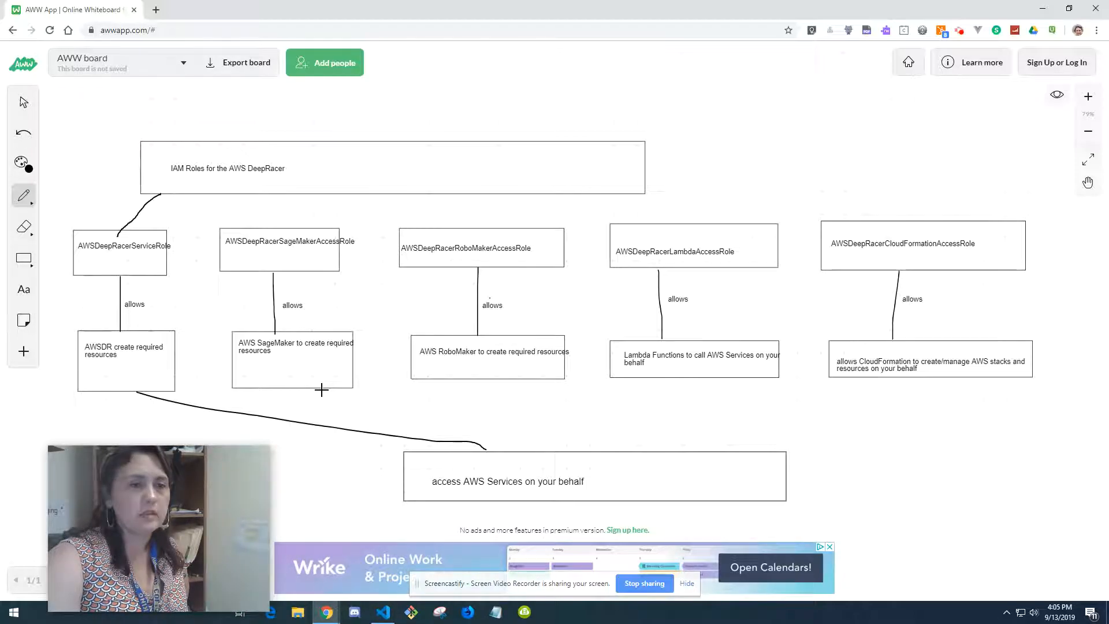
{"action": "left_click_drag", "start_coordinate": [321, 390], "coordinate": [566, 456]}
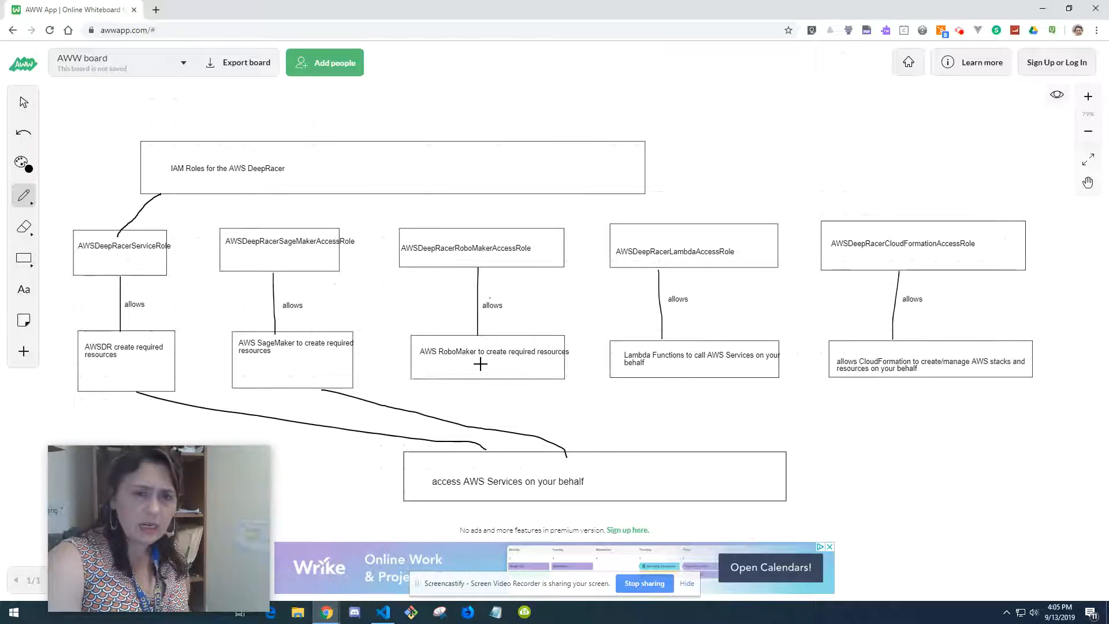
{"action": "mouse_move", "coordinate": [535, 379]}
{"action": "left_mouse_down"}
{"action": "mouse_move", "coordinate": [569, 411]}
{"action": "mouse_move", "coordinate": [583, 454]}
{"action": "left_mouse_up"}
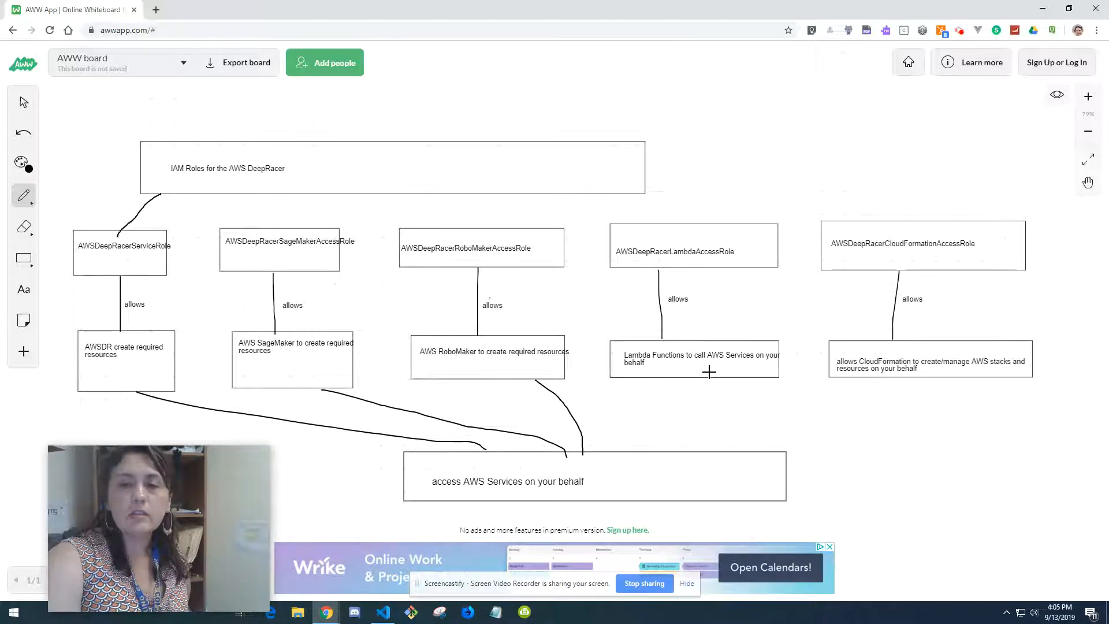
{"action": "left_click_drag", "start_coordinate": [708, 379], "coordinate": [685, 451]}
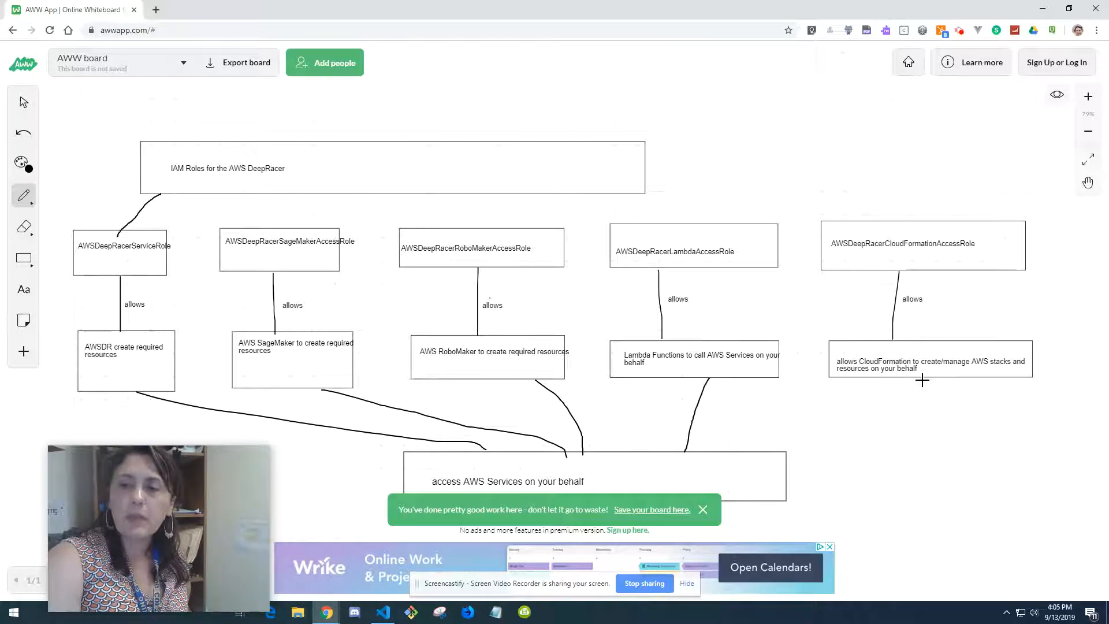
{"action": "mouse_move", "coordinate": [900, 377]}
{"action": "left_mouse_down"}
{"action": "mouse_move", "coordinate": [821, 398]}
{"action": "mouse_move", "coordinate": [741, 454]}
{"action": "left_mouse_up"}
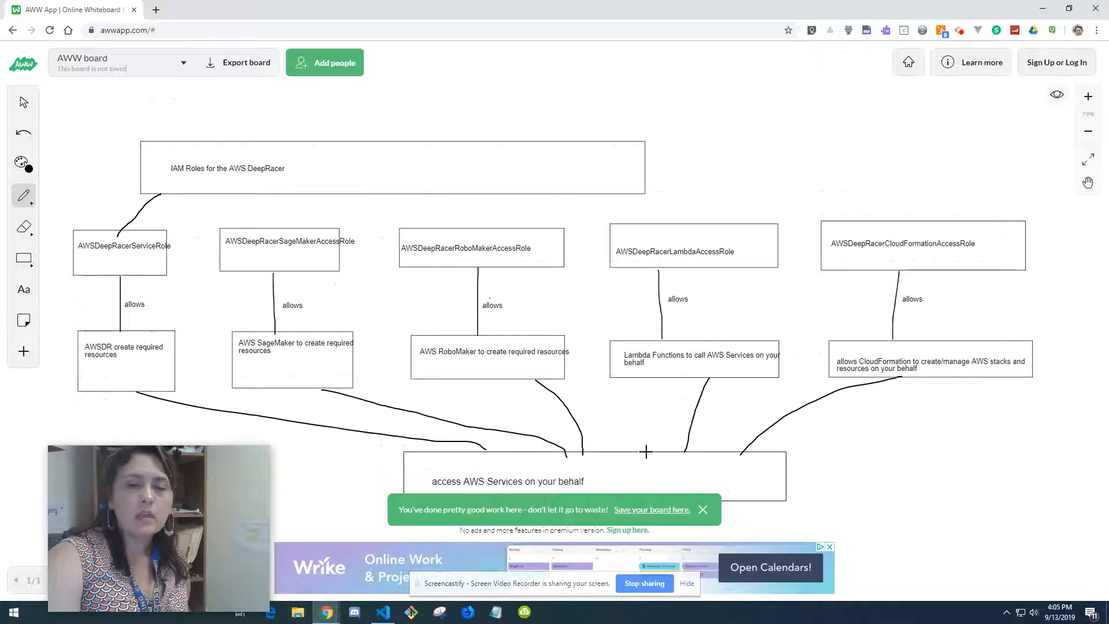
{"action": "scroll", "coordinate": [613, 441], "scroll_direction": "down", "scroll_amount": 2}
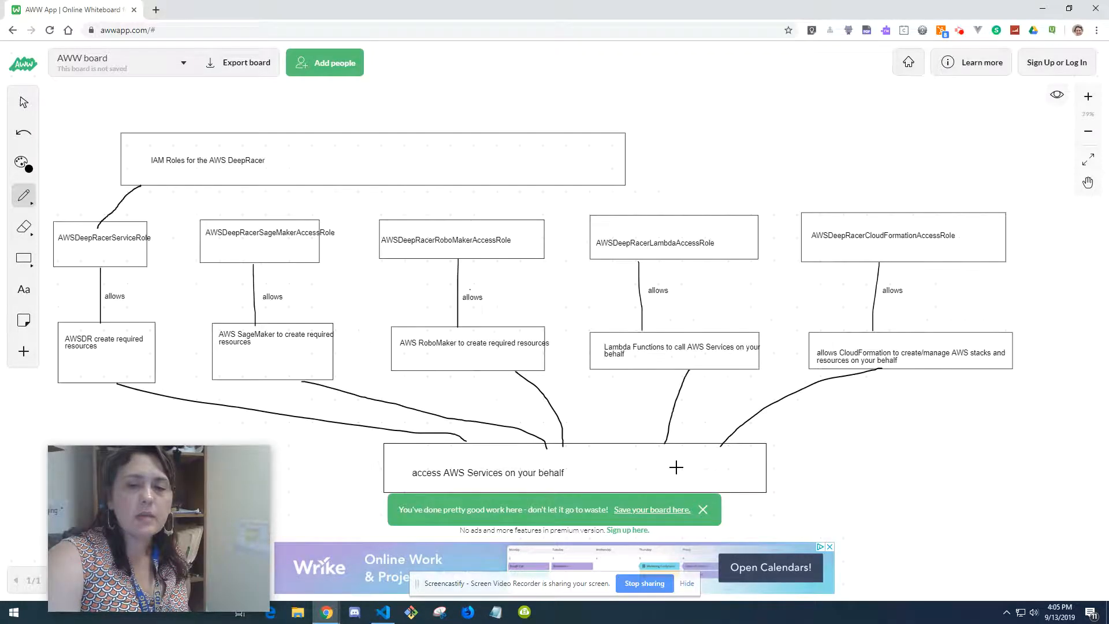
{"action": "left_click", "coordinate": [703, 509]}
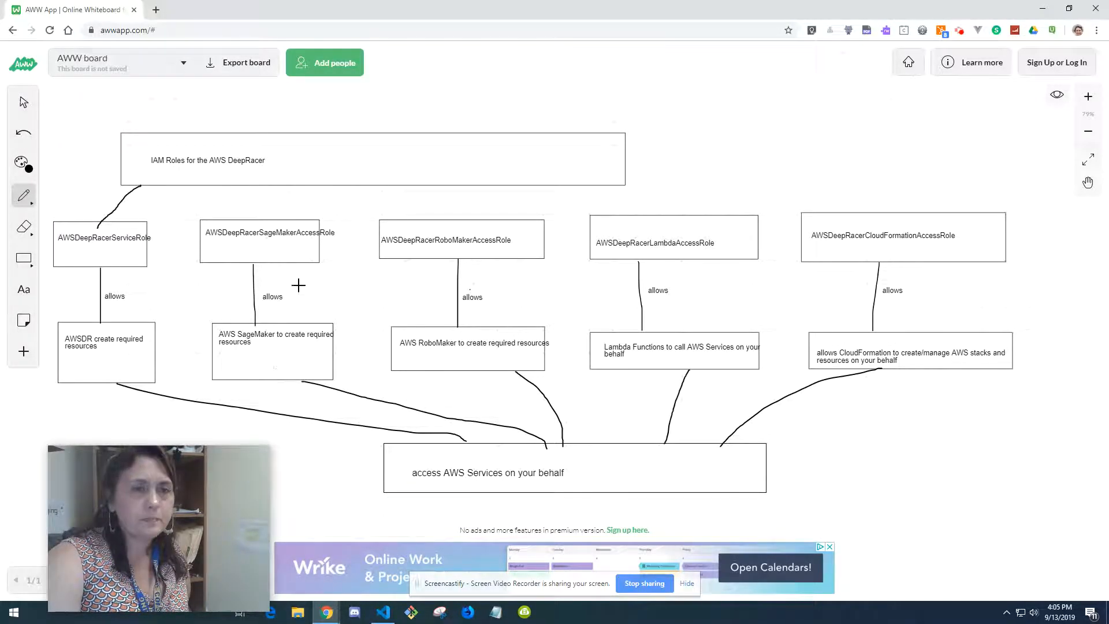
- Draw lines from the "IAM Roles for the AWS DeepRacer" box to the SageMaker, RoboMaker, Lambda and CloudFormation role boxes
{"action": "left_click", "coordinate": [23, 196]}
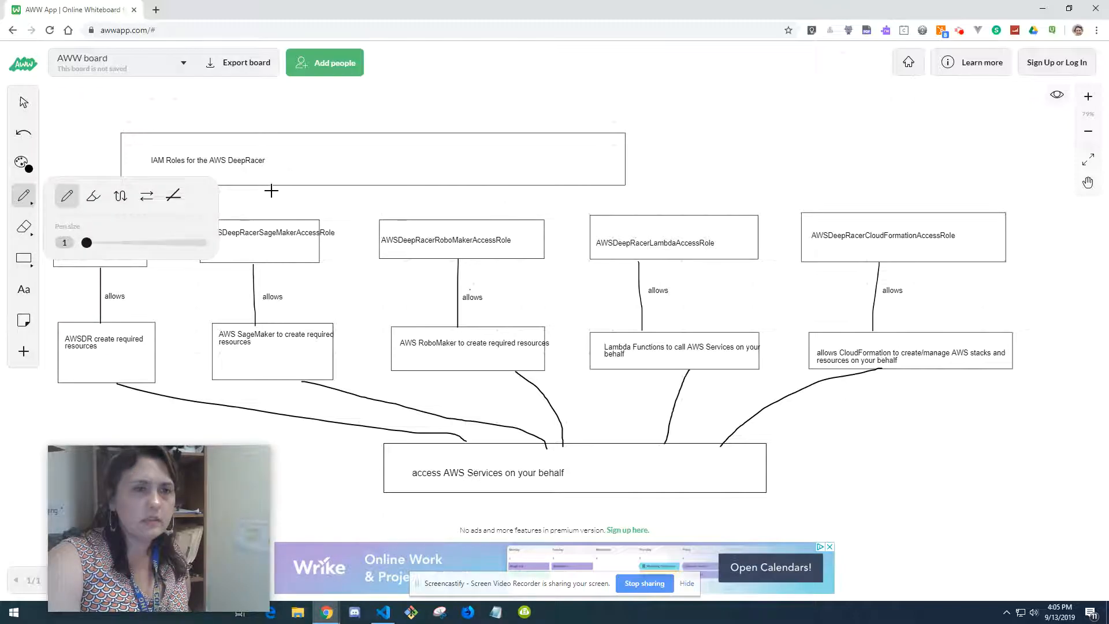
{"action": "left_click_drag", "start_coordinate": [271, 186], "coordinate": [267, 219]}
{"action": "left_click_drag", "start_coordinate": [480, 186], "coordinate": [479, 220]}
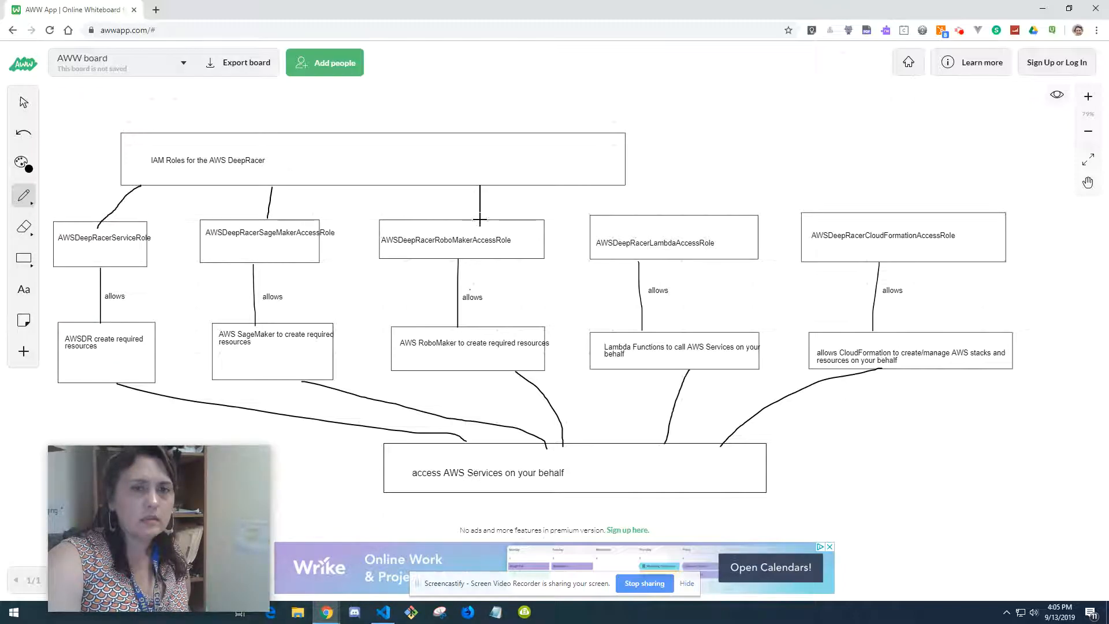
{"action": "left_click_drag", "start_coordinate": [613, 188], "coordinate": [643, 214]}
{"action": "left_click_drag", "start_coordinate": [628, 173], "coordinate": [849, 209]}
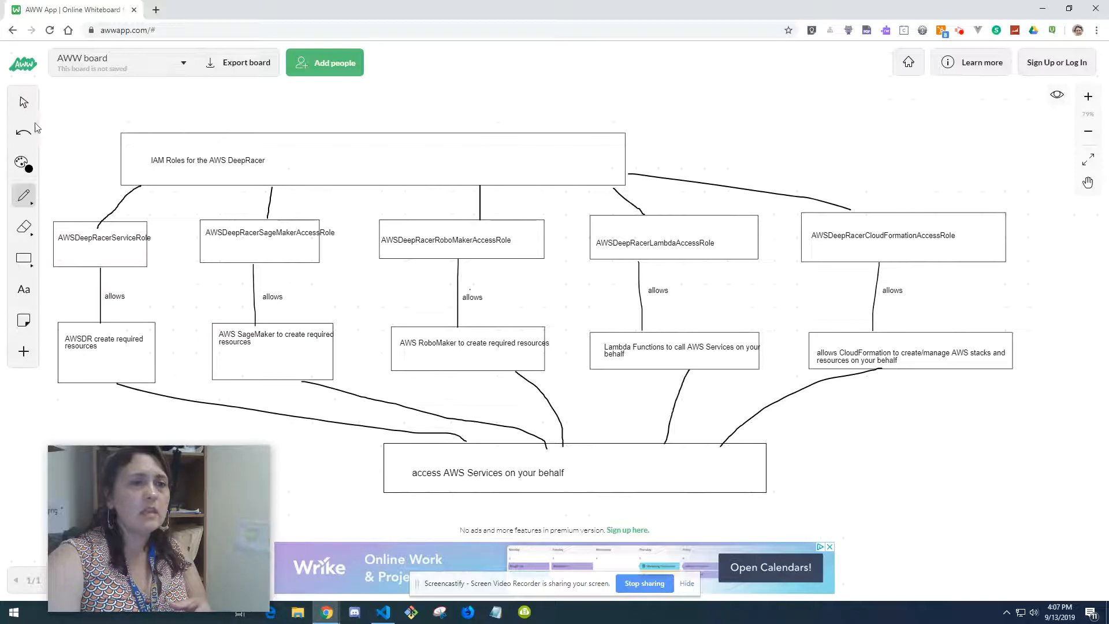
- Add the note "IAM = Identity Access Management" at font size 22 beside the title box, and restore the whiteboard window from full size
{"action": "left_click", "coordinate": [22, 299]}
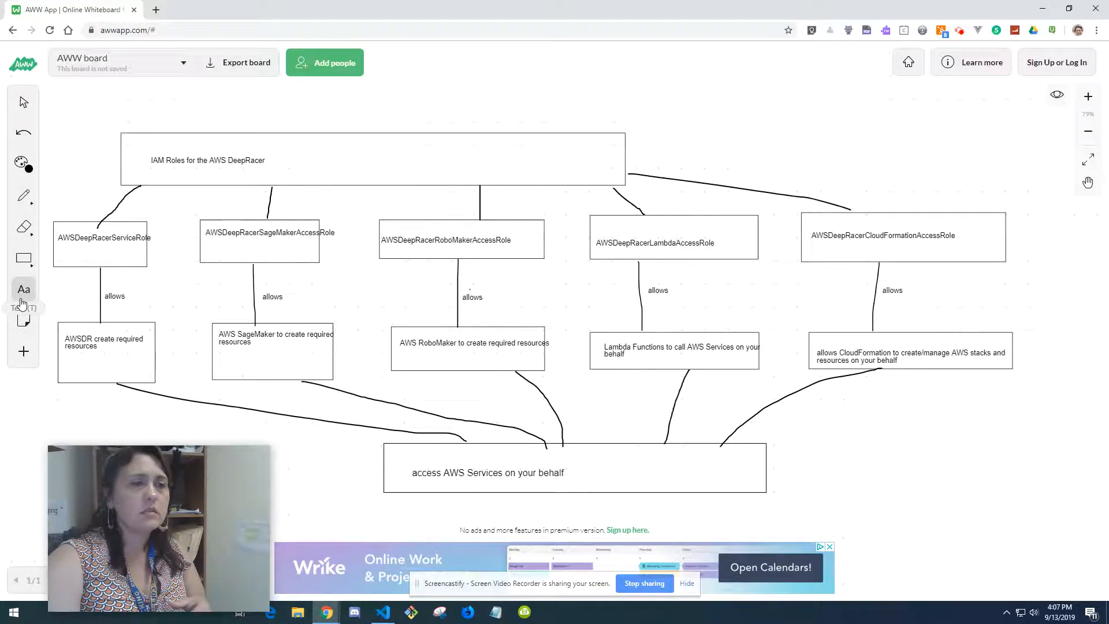
{"action": "left_click", "coordinate": [650, 113]}
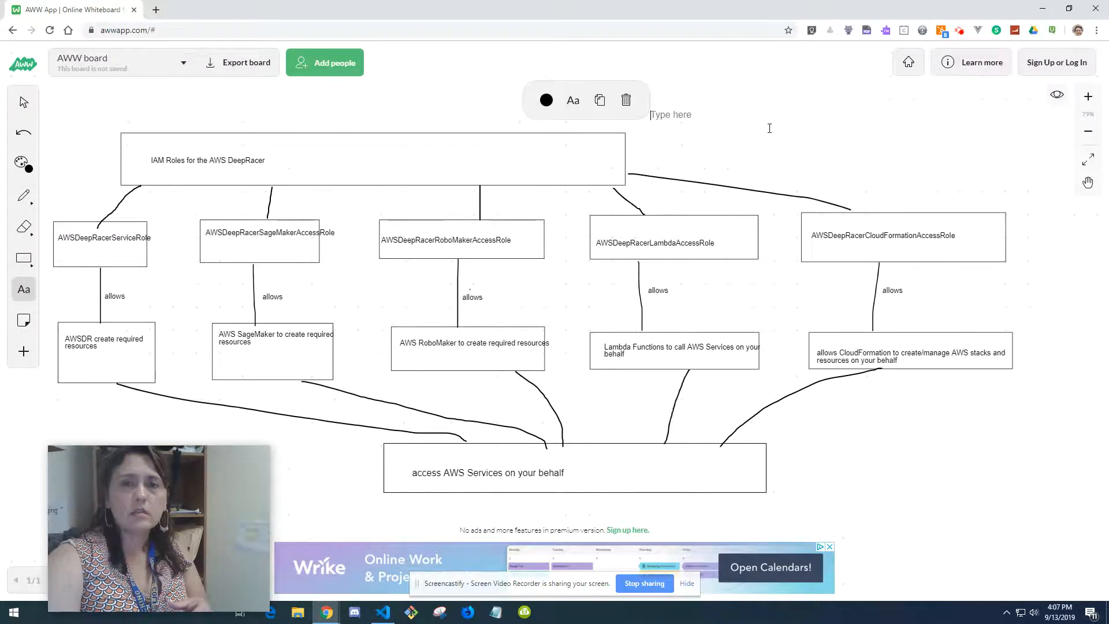
{"action": "left_click", "coordinate": [573, 100]}
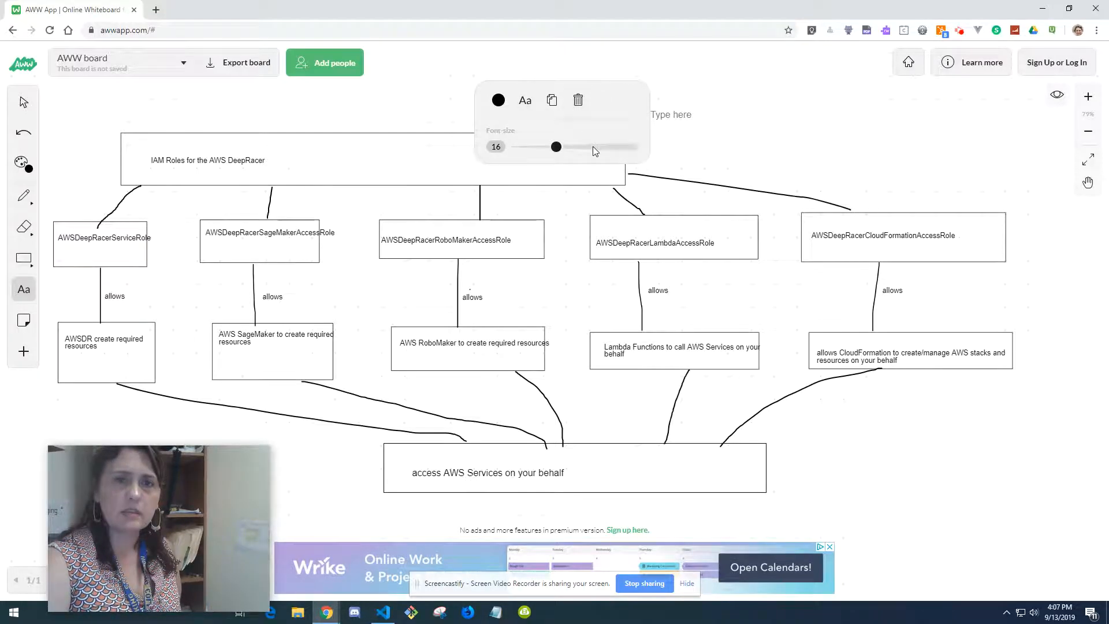
{"action": "left_click_drag", "start_coordinate": [557, 147], "coordinate": [576, 148]}
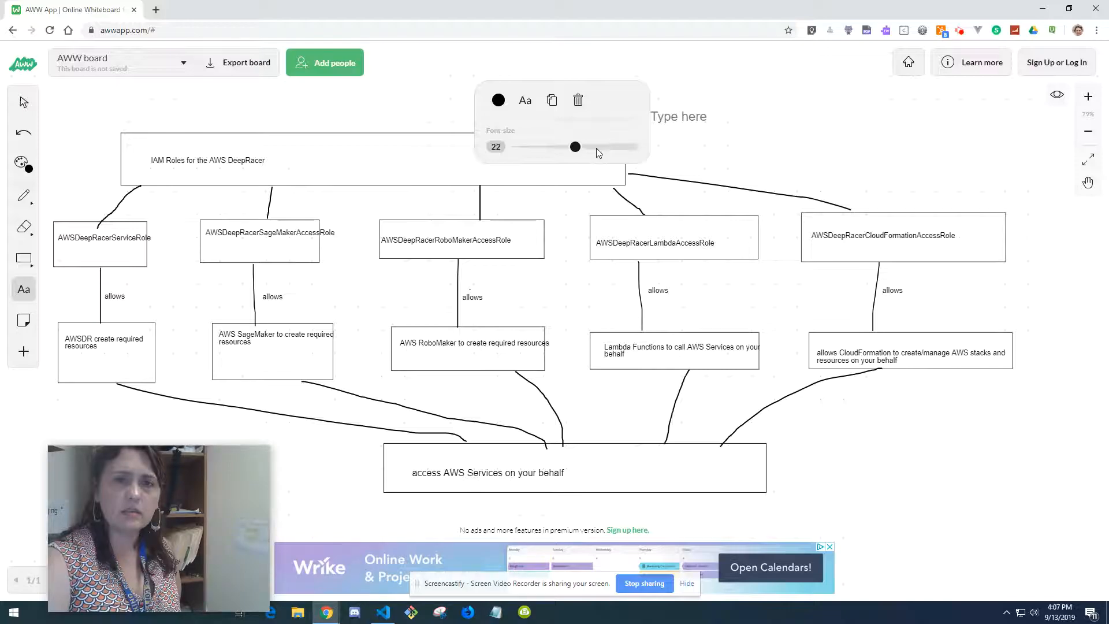
{"action": "left_click", "coordinate": [671, 115]}
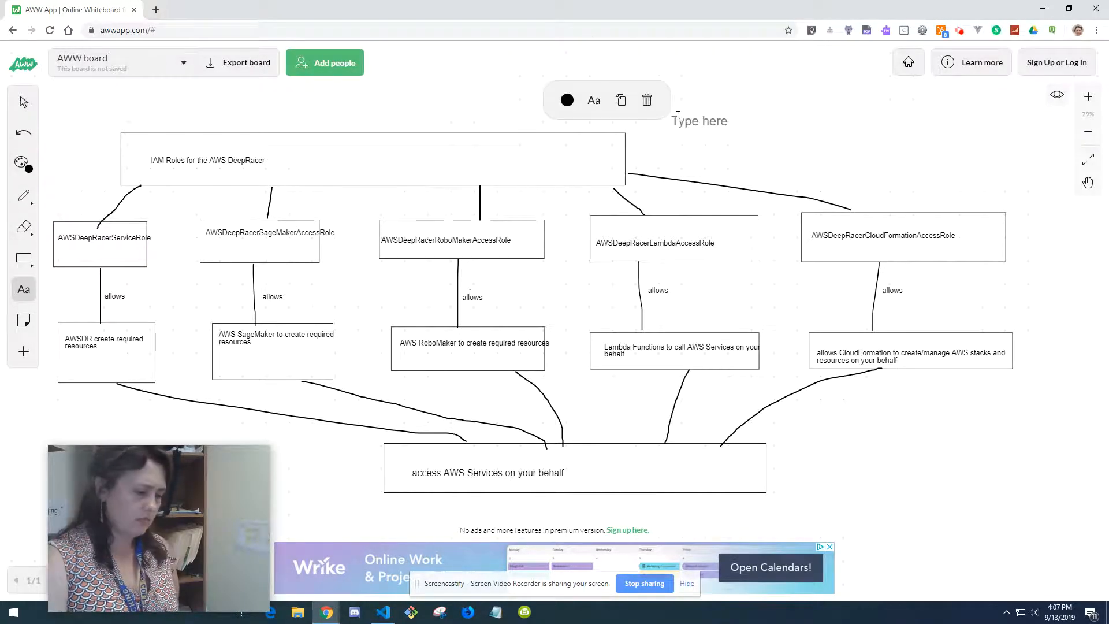
{"action": "type", "text": "IAM "}
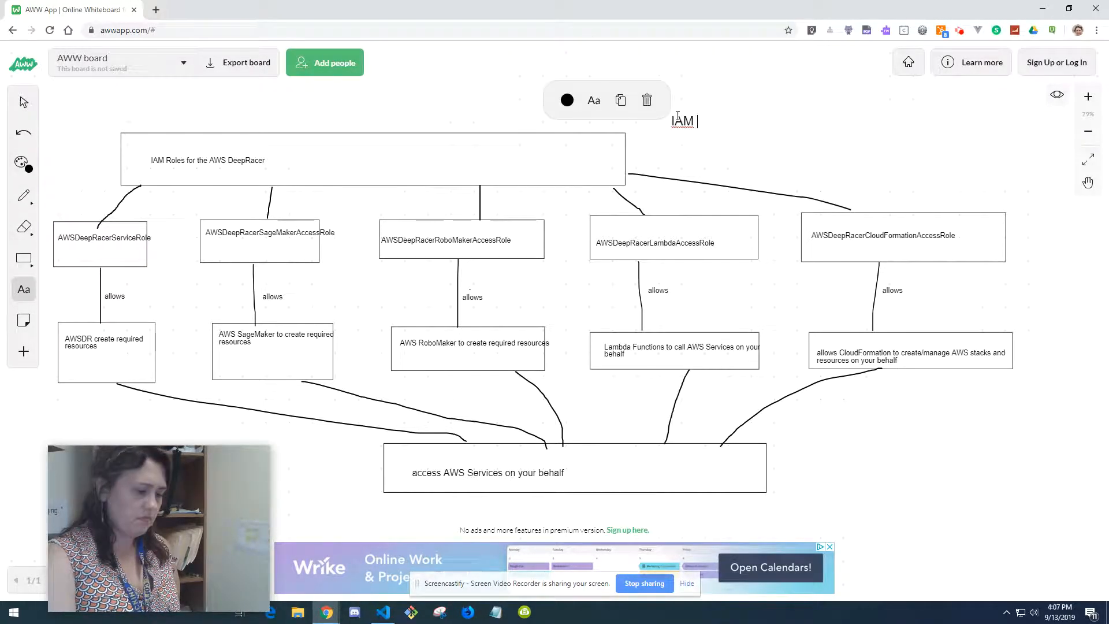
{"action": "type", "text": "= Iden"}
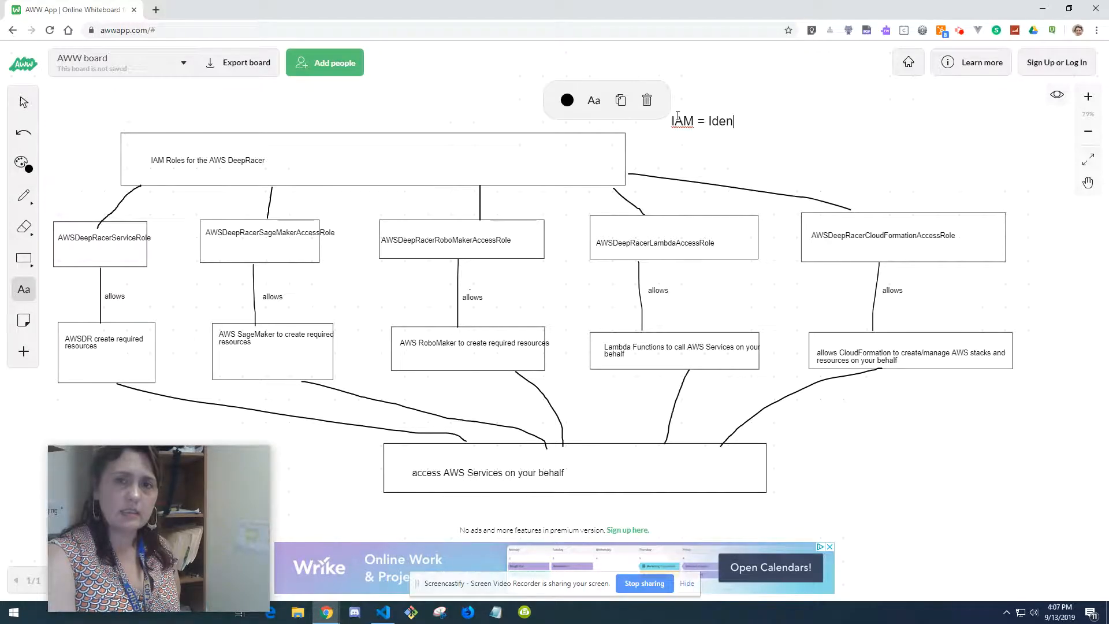
{"action": "type", "text": "tity"}
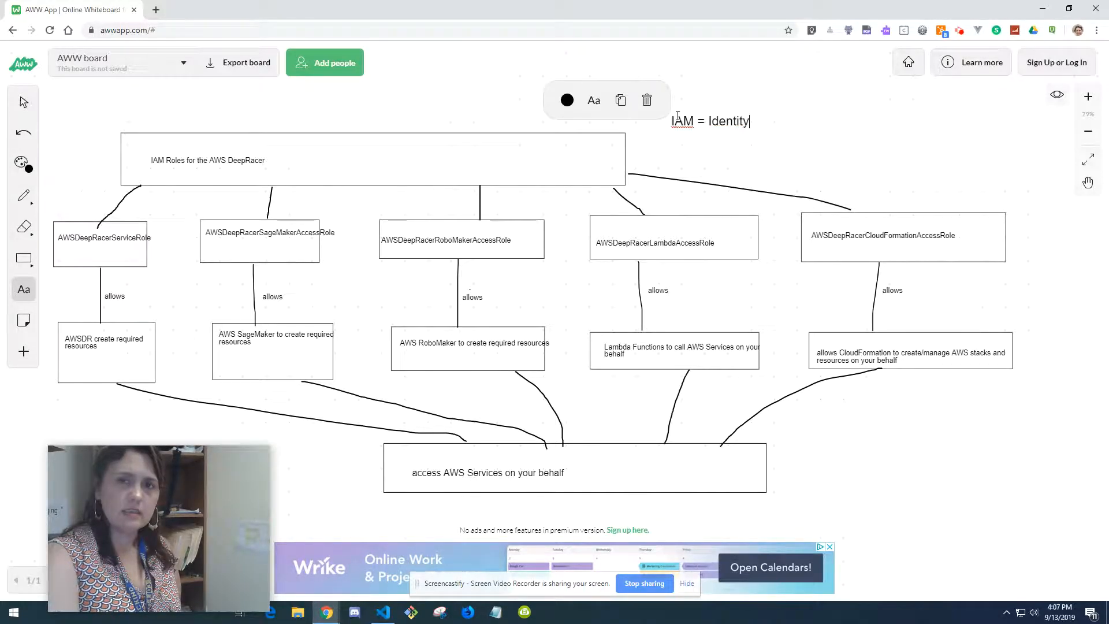
{"action": "type", "text": " Access Man"}
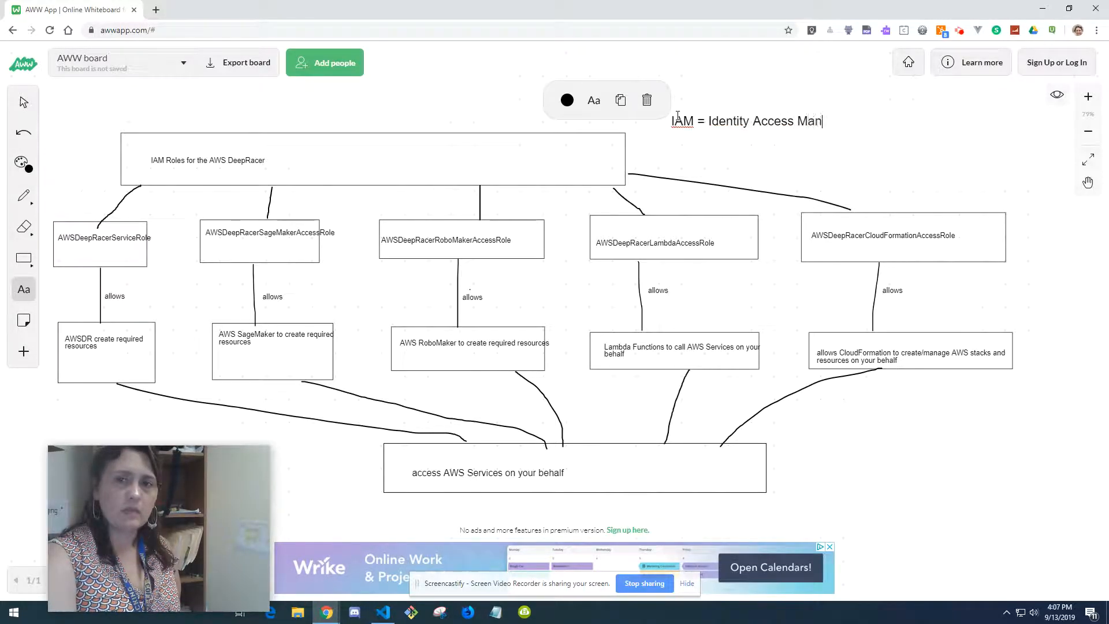
{"action": "type", "text": "agement"}
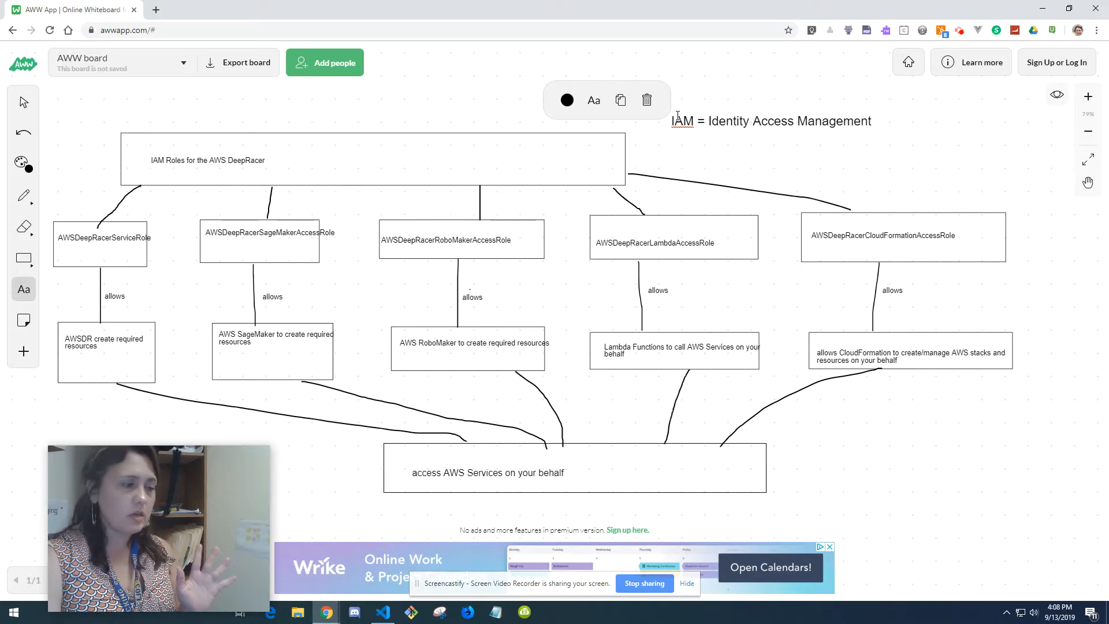
{"action": "left_click", "coordinate": [1068, 9]}
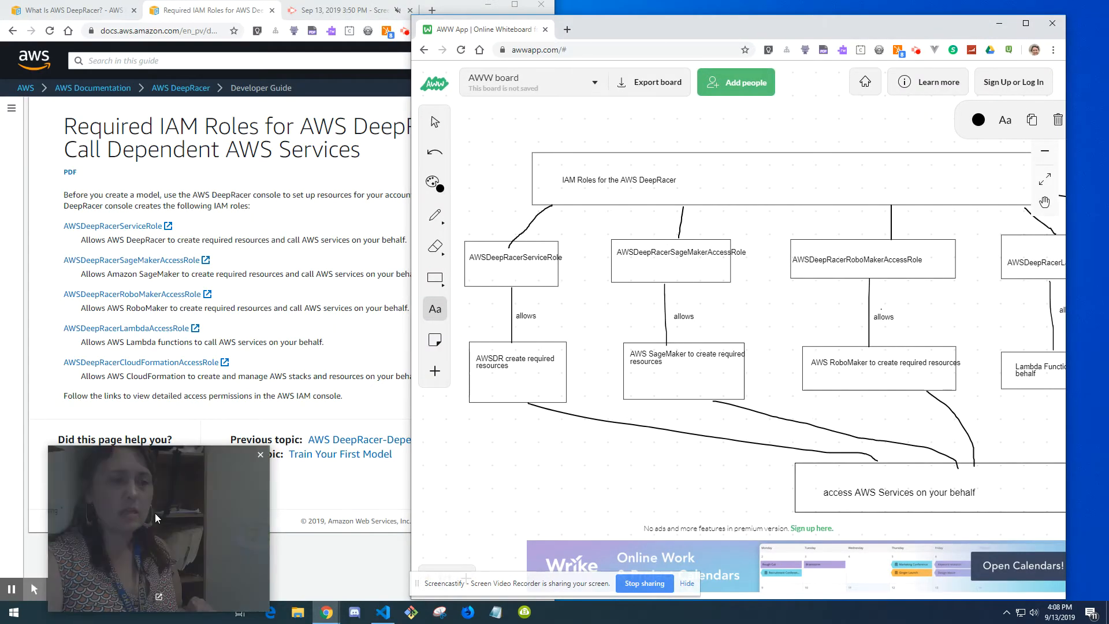